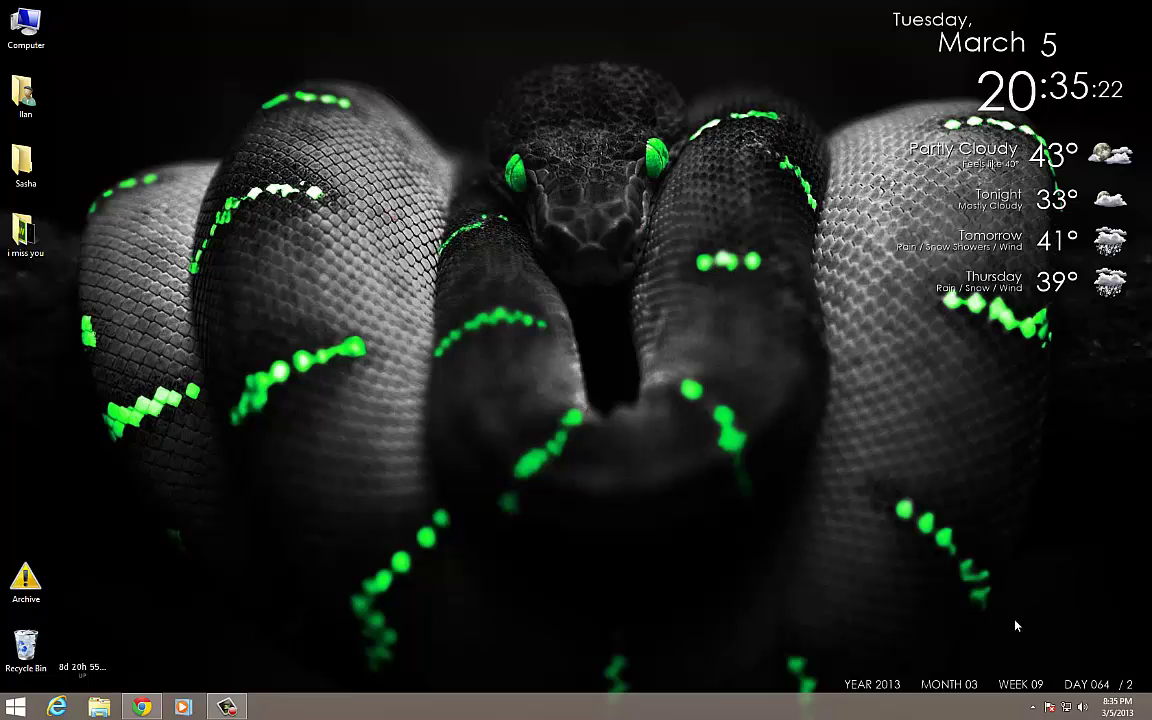
Go to SkyDrive.com from the SkyDrive tray icon's options menu
{"action": "left_click", "coordinate": [1033, 707]}
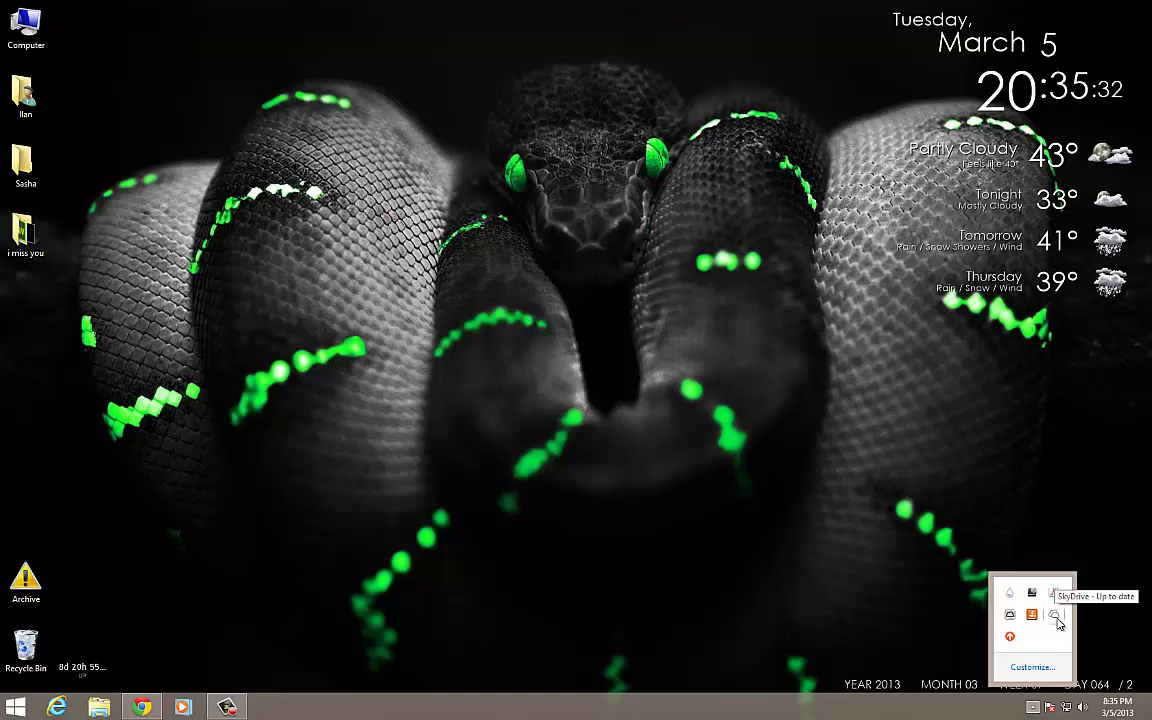
{"action": "right_click", "coordinate": [1058, 622]}
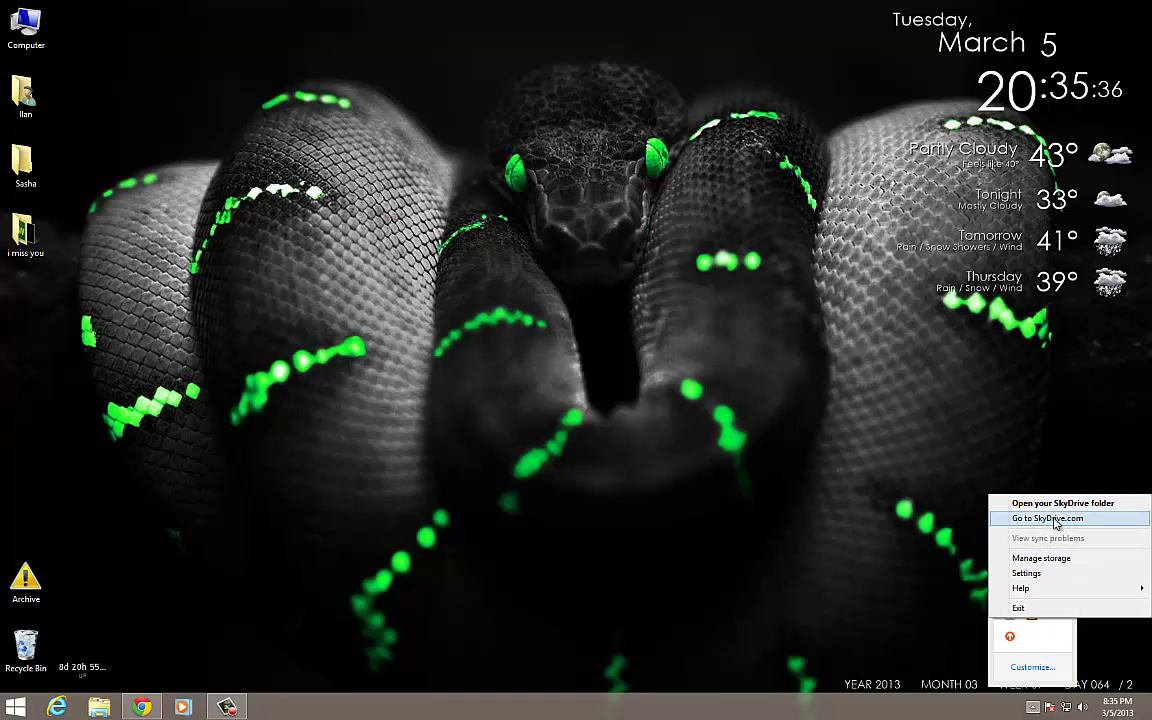
{"action": "left_click", "coordinate": [1055, 519]}
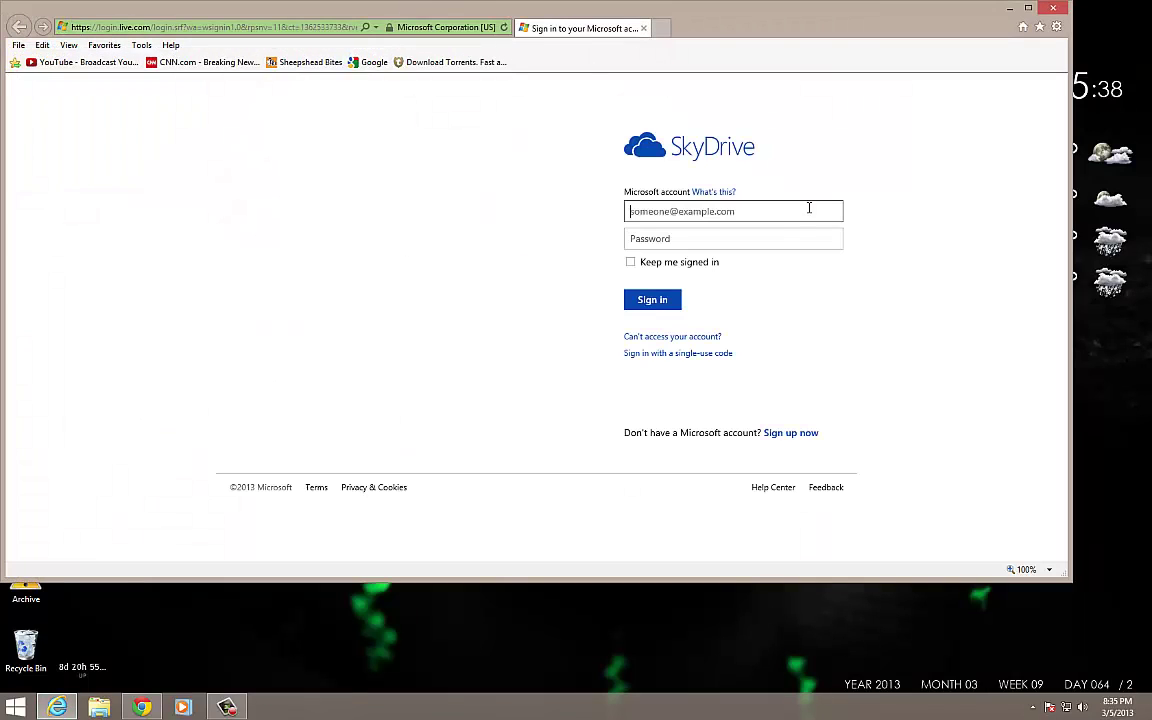
Sign in to SkyDrive with the Microsoft account e-mail and password
{"action": "left_click", "coordinate": [680, 213]}
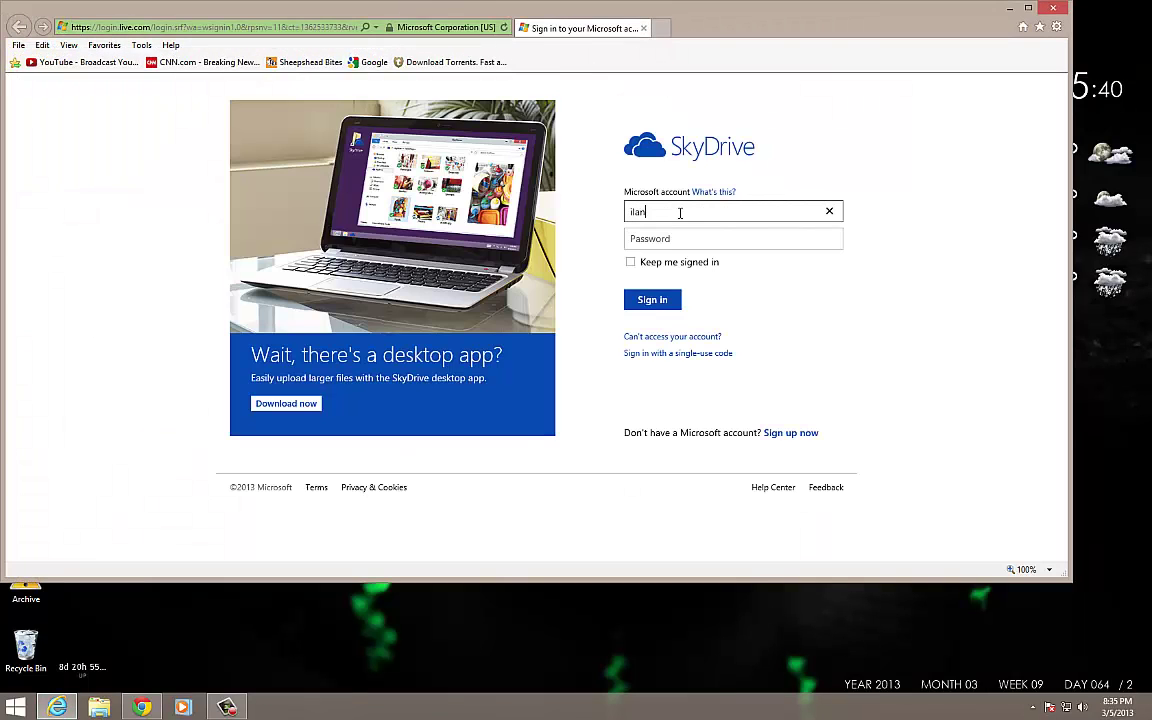
{"action": "key", "text": "Tab"}
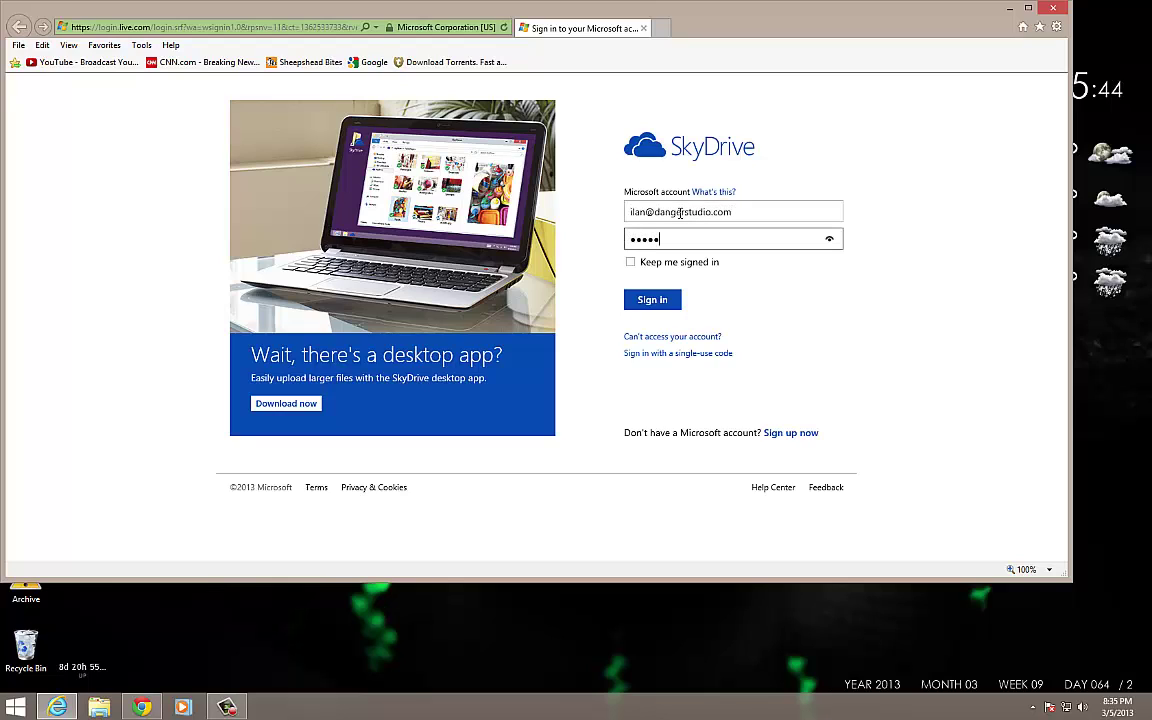
{"action": "key", "text": "Return"}
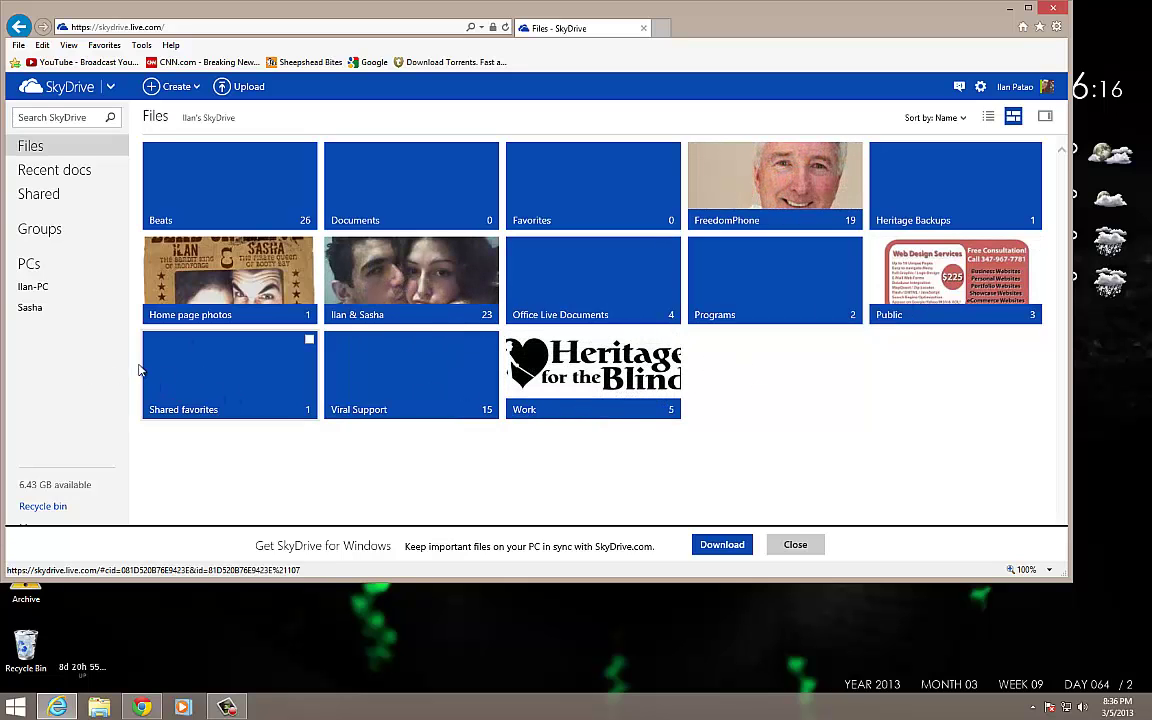
View the Office Live Documents folder, then close Internet Explorer
{"action": "left_click_drag", "start_coordinate": [885, 24], "coordinate": [900, 42]}
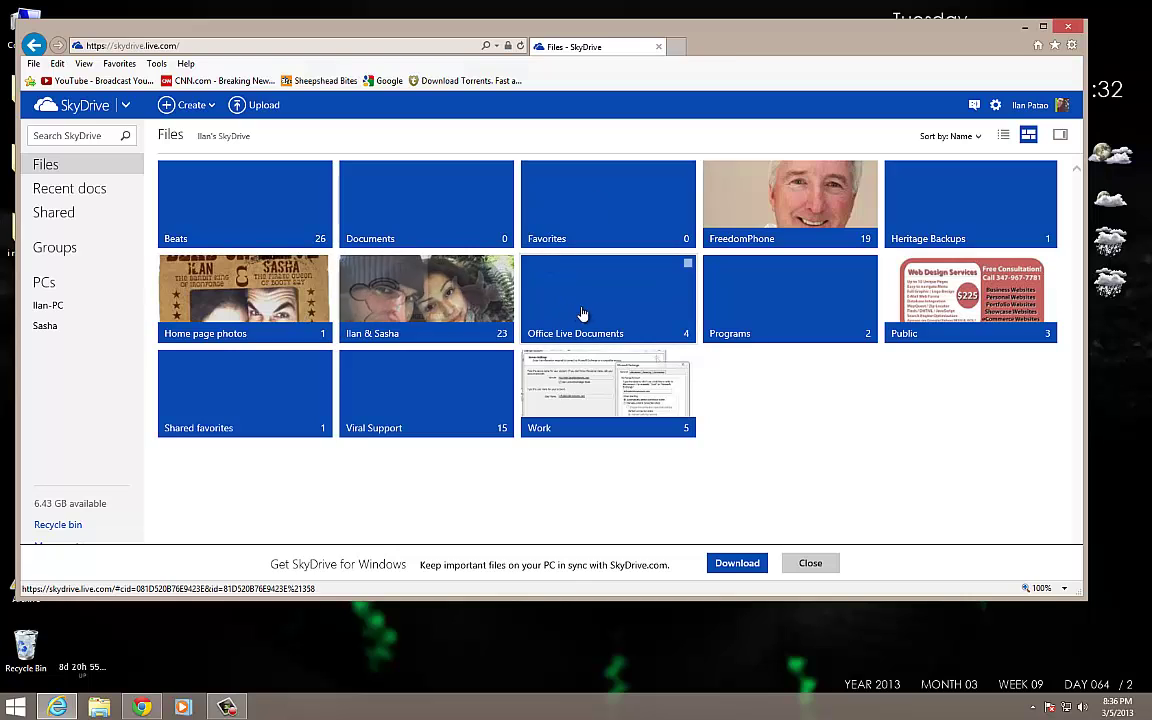
{"action": "left_click", "coordinate": [527, 276]}
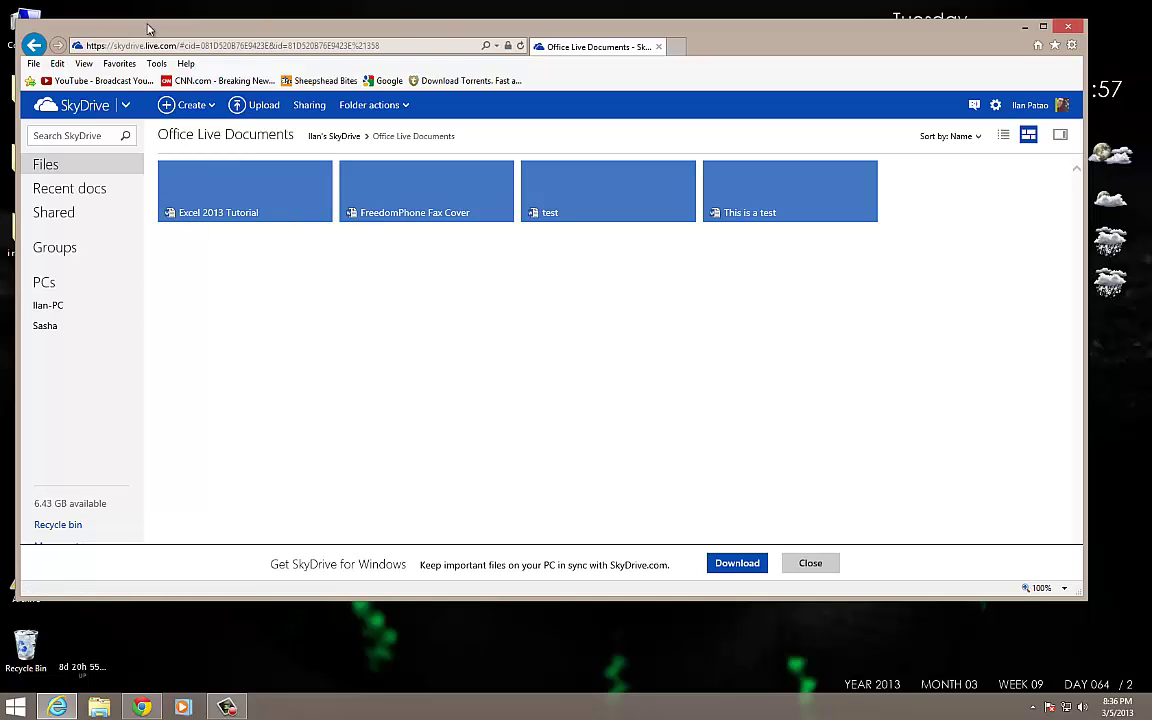
{"action": "left_click_drag", "start_coordinate": [148, 28], "coordinate": [188, 70]}
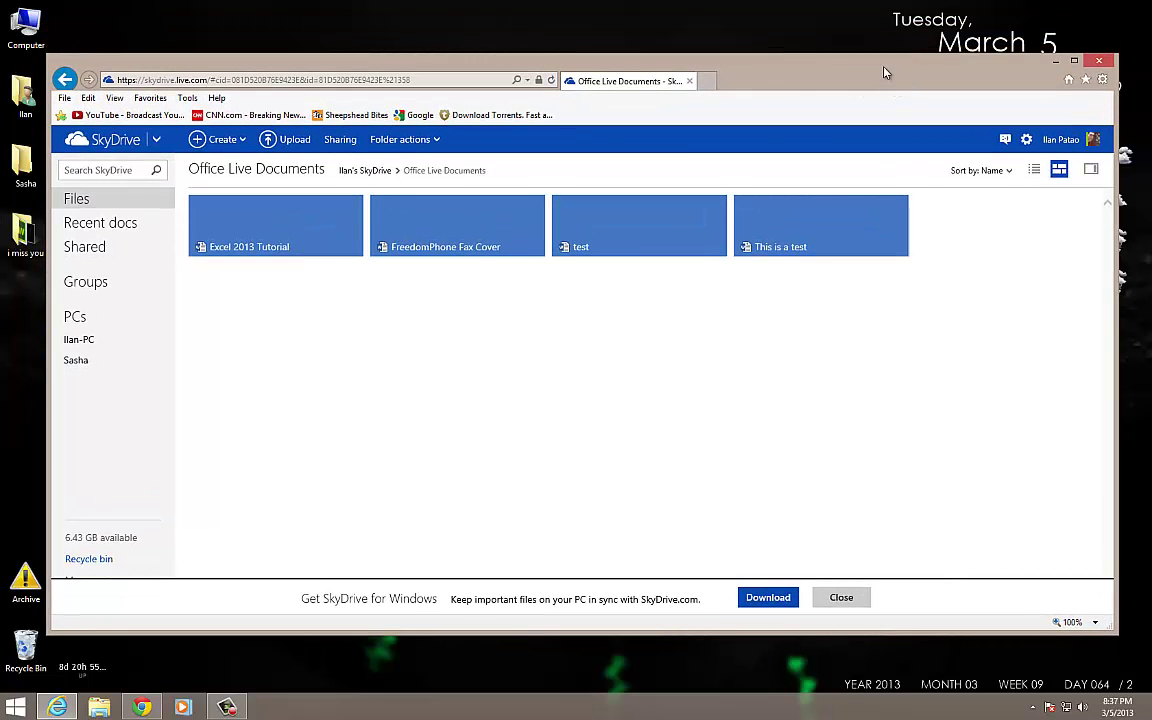
{"action": "left_click_drag", "start_coordinate": [884, 72], "coordinate": [874, 60]}
{"action": "left_click", "coordinate": [1099, 55]}
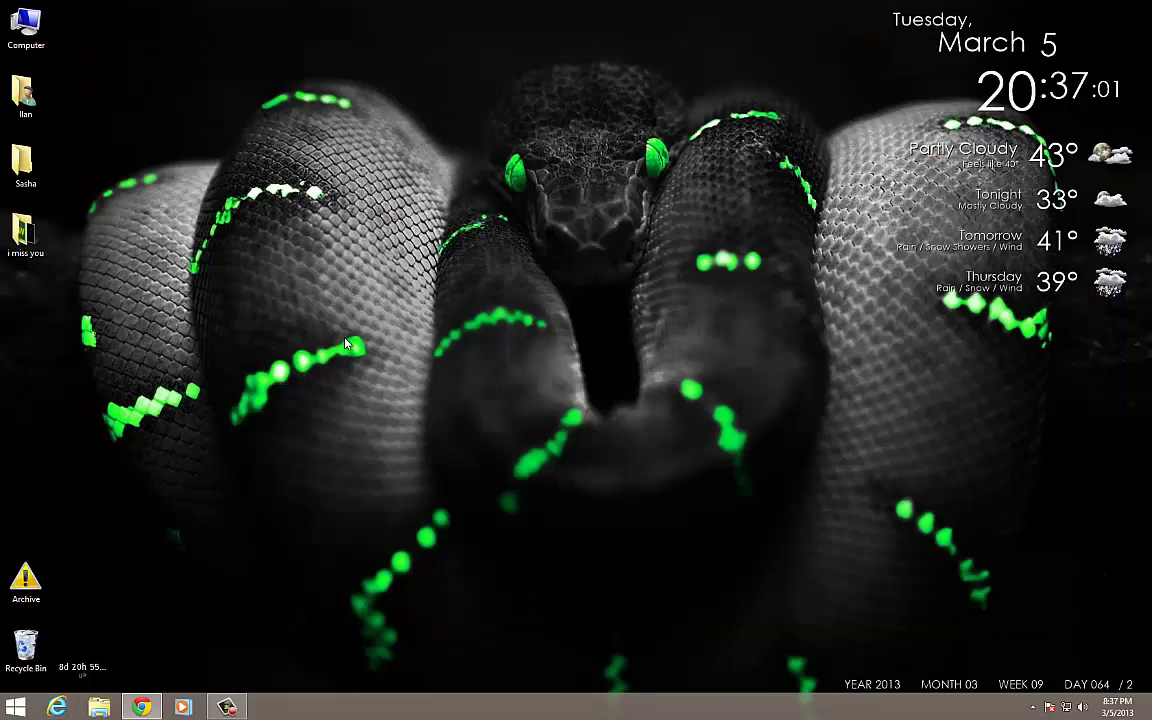
Launch Word 2013 and create a document from the Gift certificate award template
{"action": "left_click", "coordinate": [15, 710]}
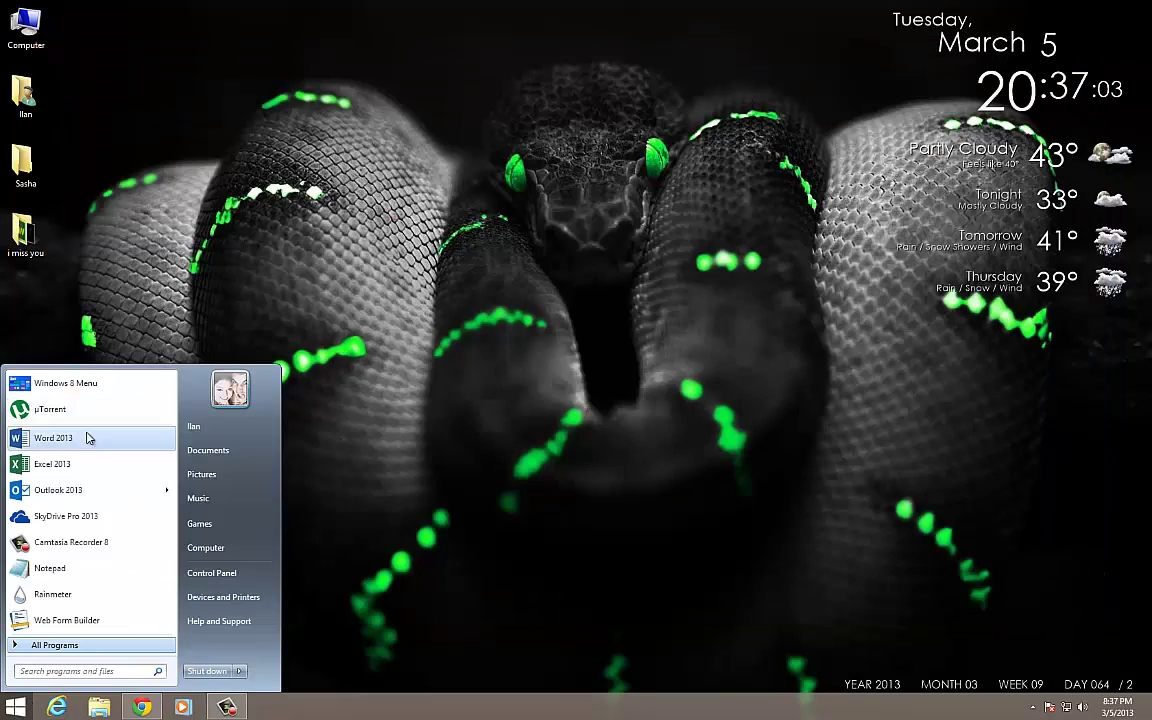
{"action": "left_click", "coordinate": [85, 437]}
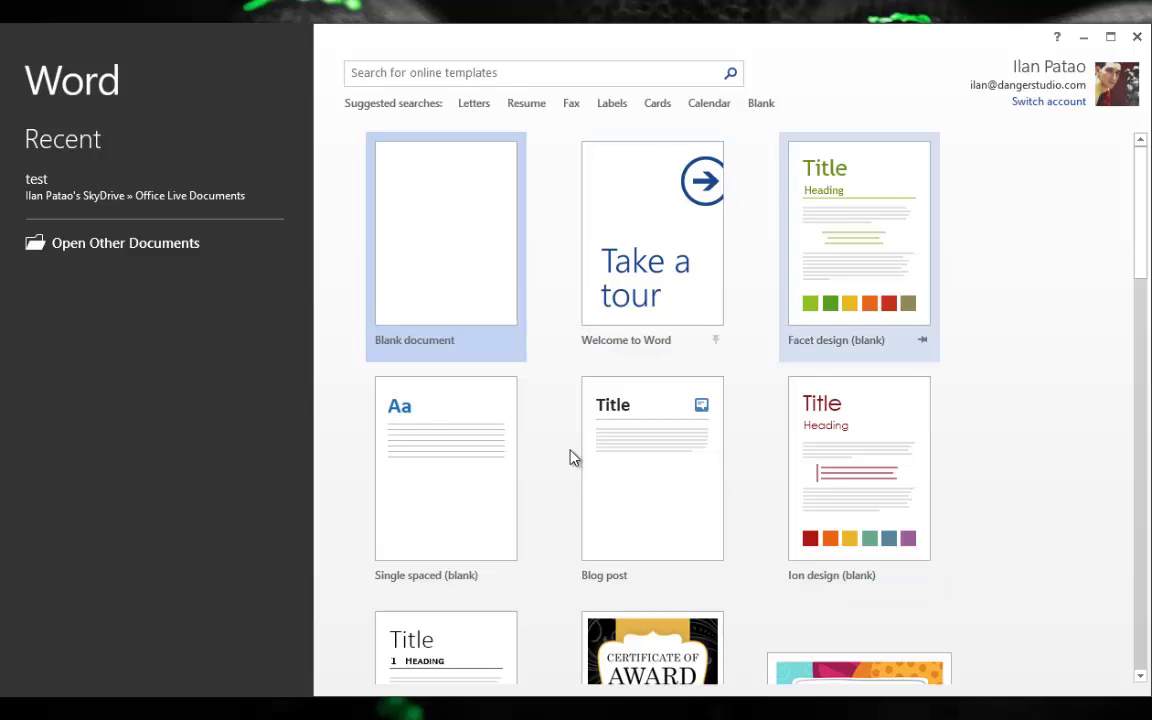
{"action": "scroll", "coordinate": [1016, 442], "scroll_direction": "down", "scroll_amount": 2}
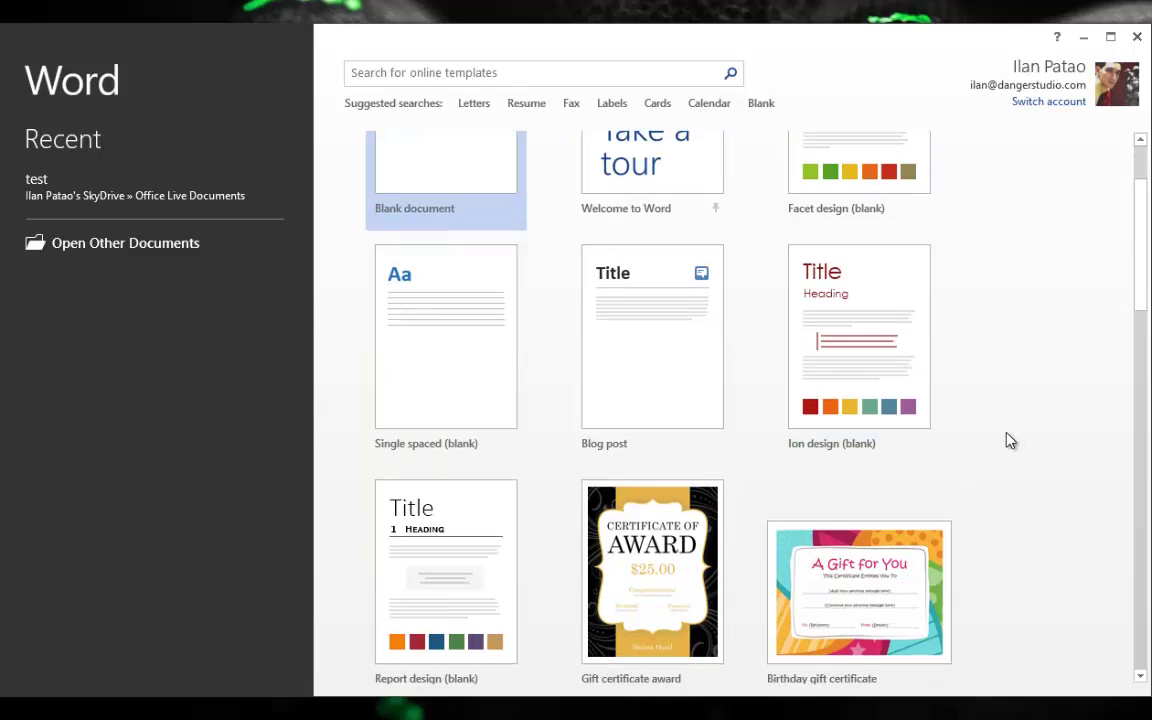
{"action": "scroll", "coordinate": [995, 442], "scroll_direction": "up", "scroll_amount": 2}
{"action": "scroll", "coordinate": [866, 447], "scroll_direction": "down", "scroll_amount": 3}
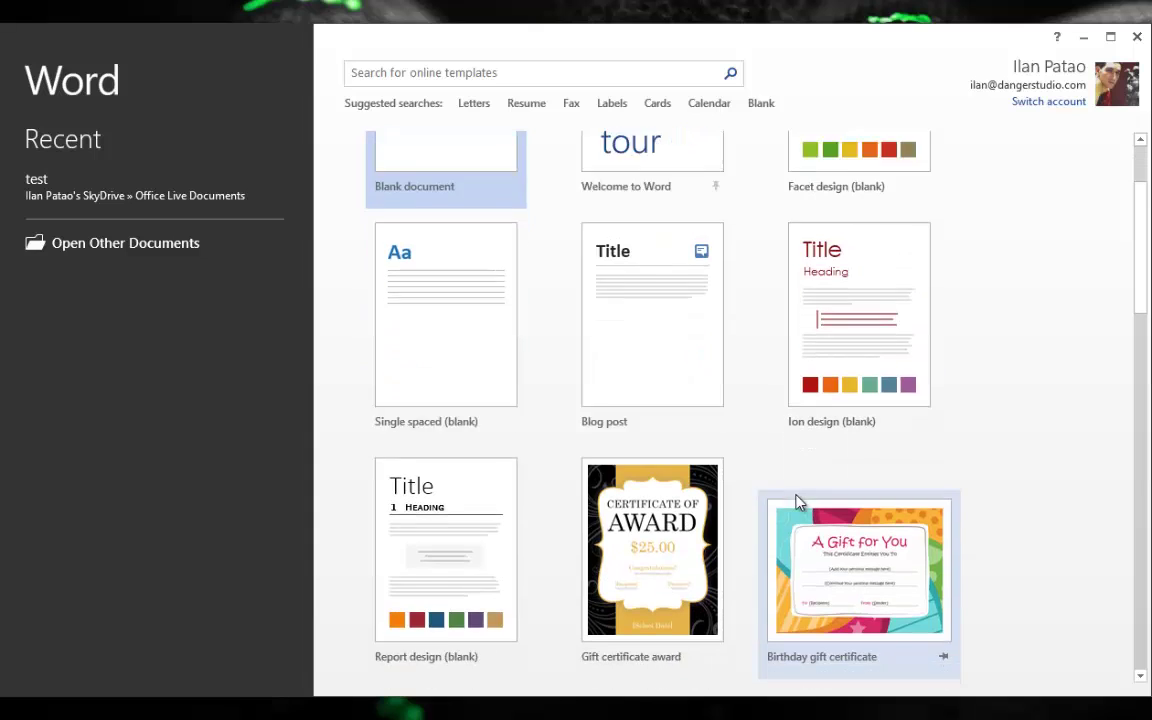
{"action": "left_click", "coordinate": [680, 470]}
{"action": "left_click", "coordinate": [627, 385]}
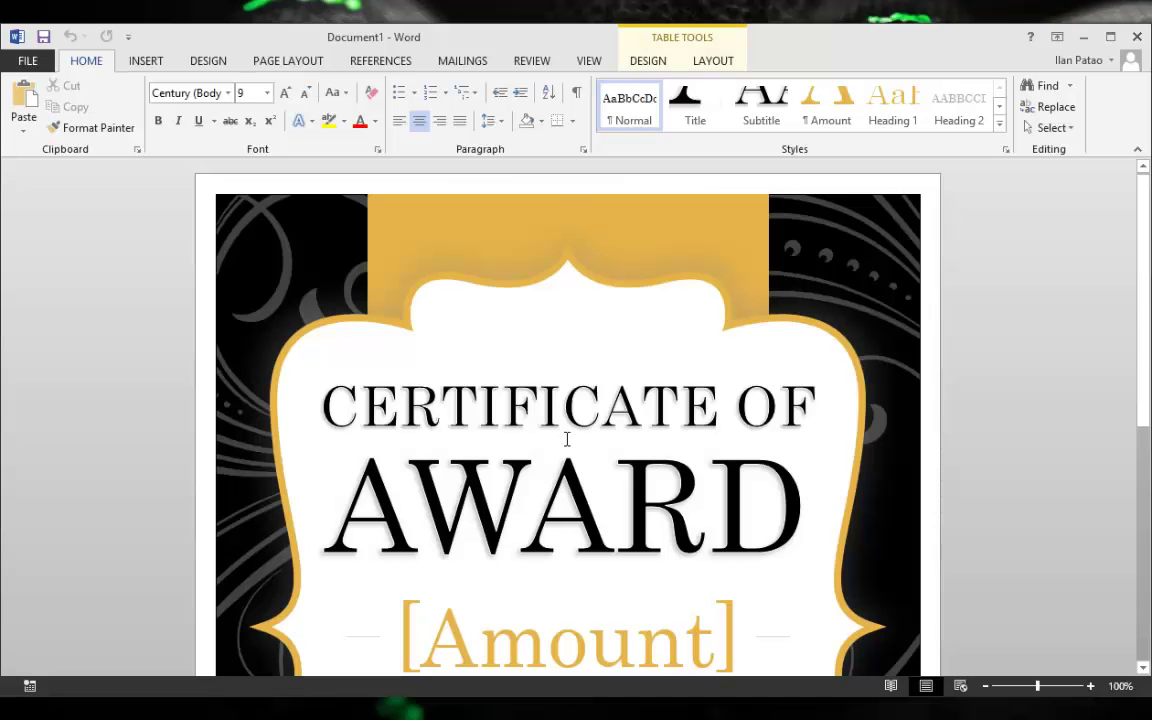
Fill in the certificate amount $100 and the messages 'Sample' and 'WEEEEEEE'
{"action": "scroll", "coordinate": [575, 449], "scroll_direction": "down", "scroll_amount": 5}
{"action": "left_click", "coordinate": [550, 425]}
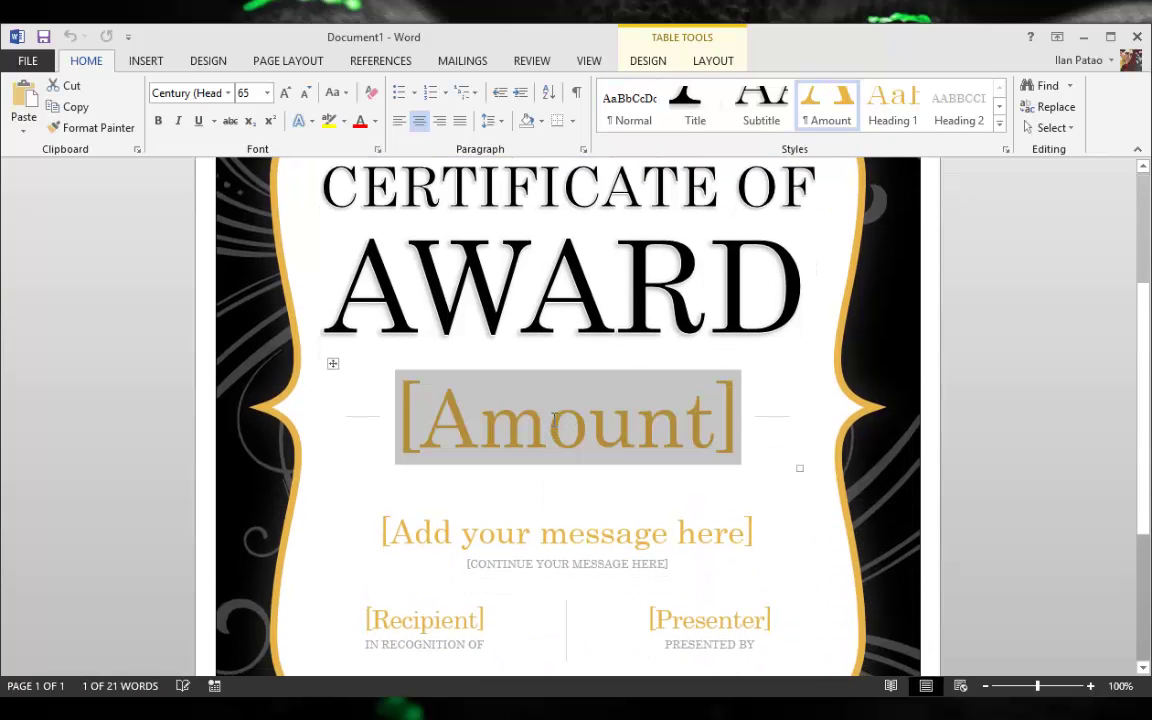
{"action": "type", "text": "$100"}
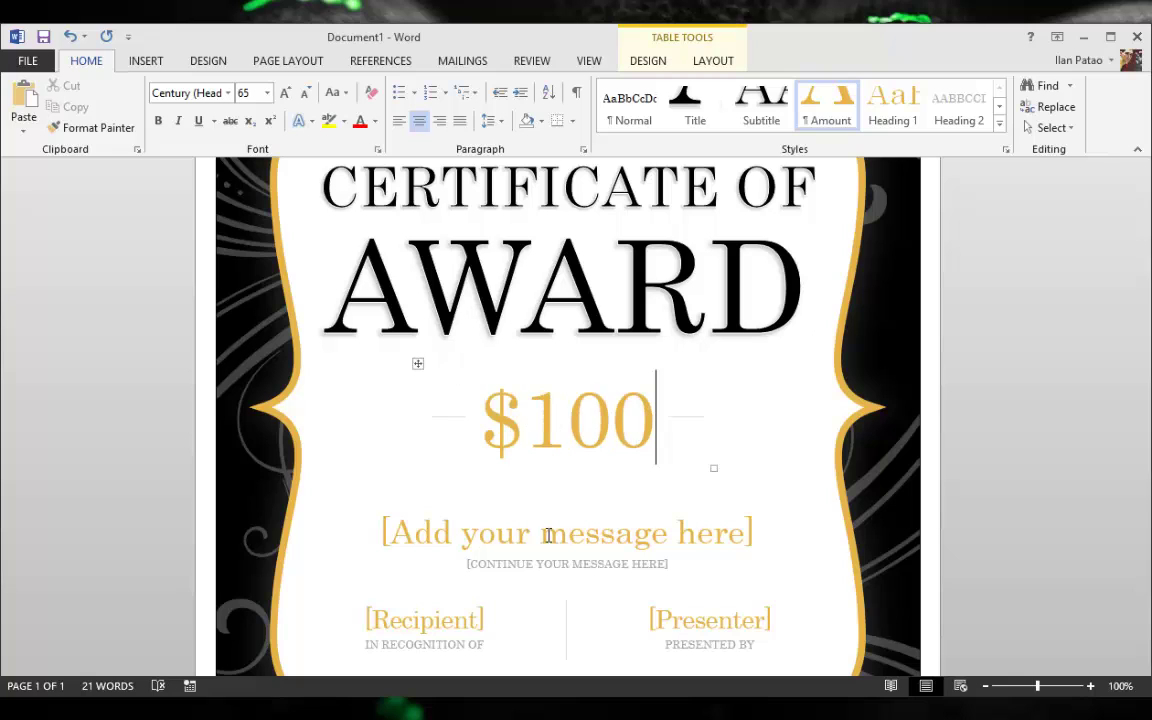
{"action": "left_click", "coordinate": [548, 535]}
{"action": "type", "text": "Sample"}
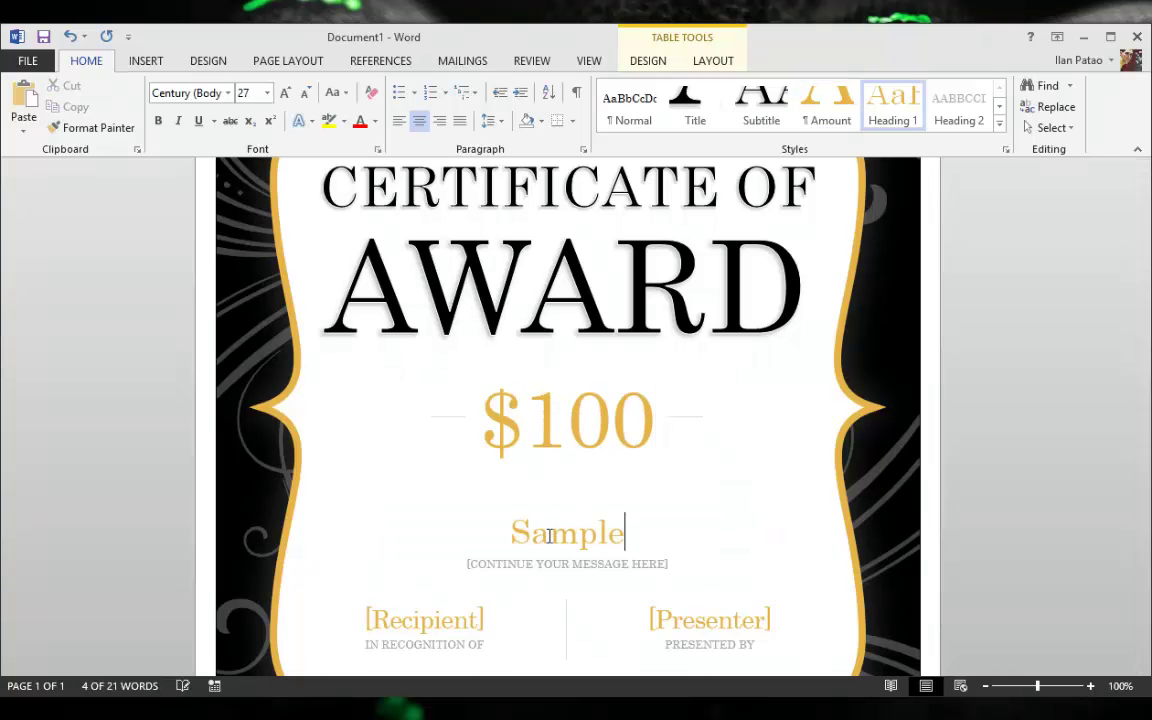
{"action": "left_click", "coordinate": [558, 565]}
{"action": "type", "text": "WEEEEEEE"}
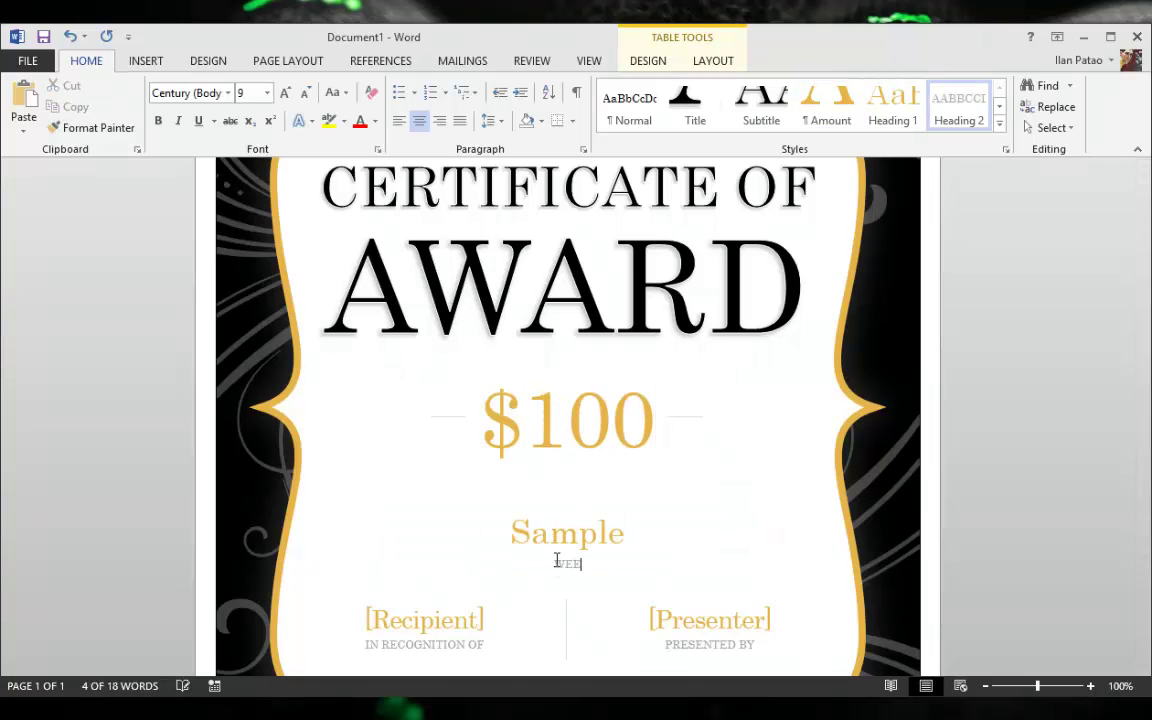
Enter a name in the certificate's recipient and presenter placeholders
{"action": "left_click", "coordinate": [445, 623]}
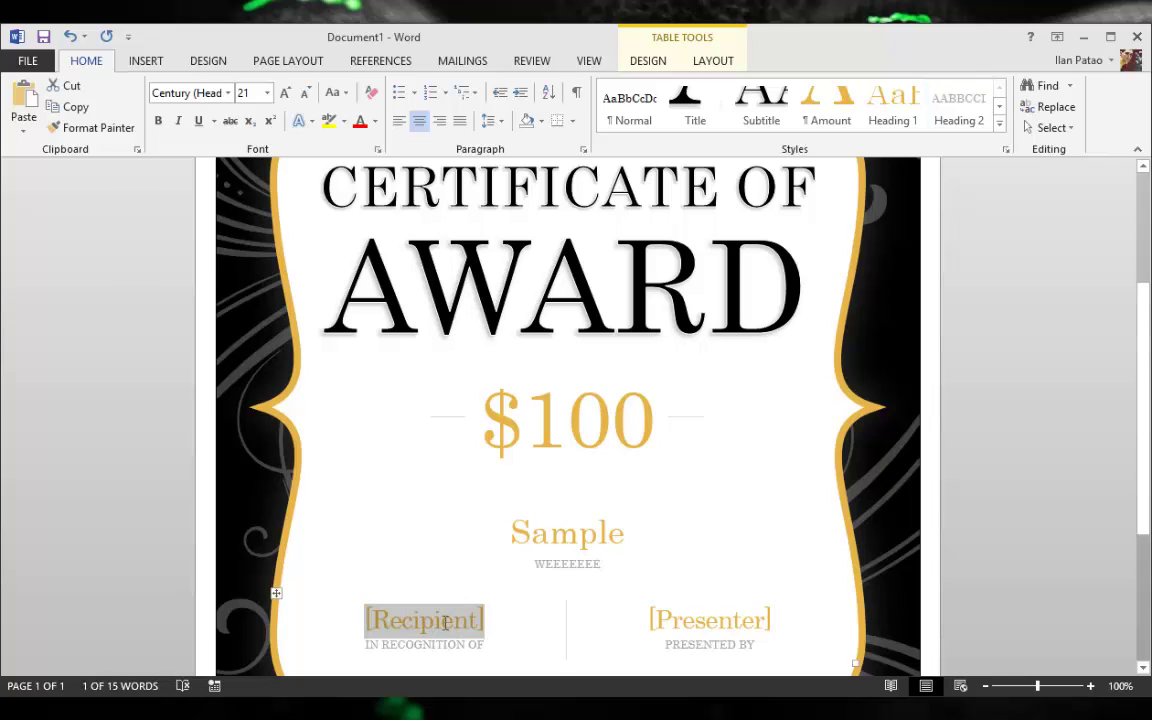
{"action": "type", "text": "Ilan"}
{"action": "left_click", "coordinate": [695, 625]}
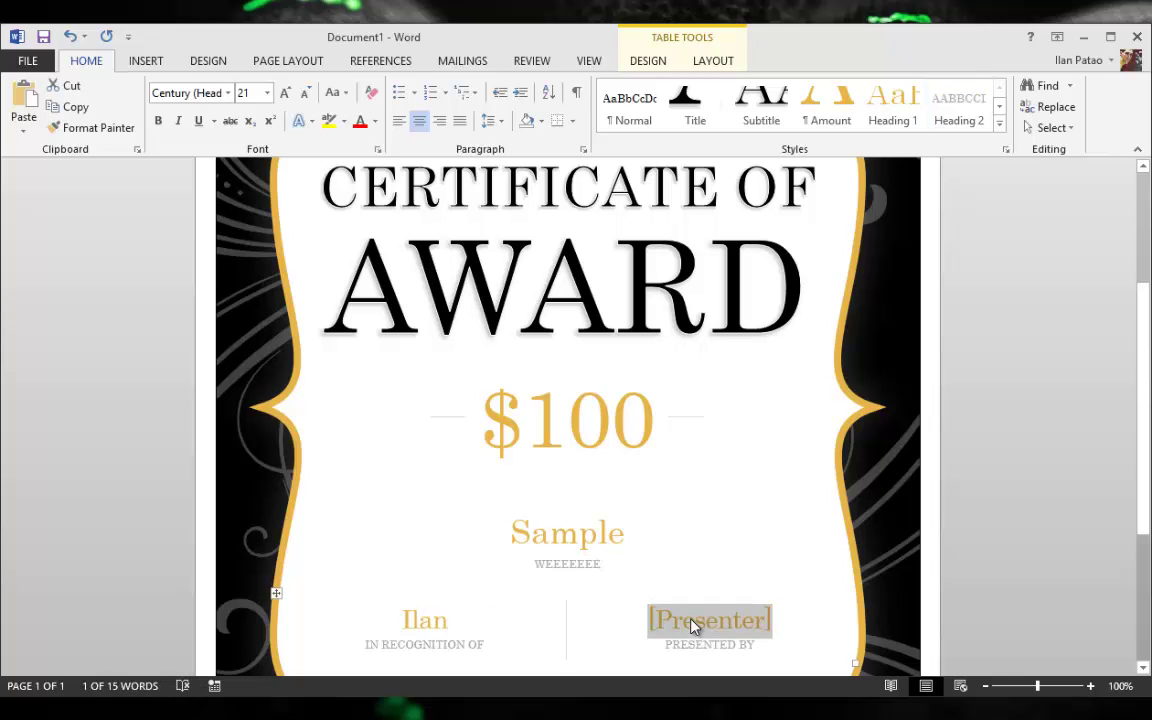
{"action": "type", "text": "Ilan"}
{"action": "left_click", "coordinate": [470, 643]}
Look over the finished certificate and open the File Info page
{"action": "scroll", "coordinate": [440, 562], "scroll_direction": "down", "scroll_amount": 3}
{"action": "left_click", "coordinate": [522, 579]}
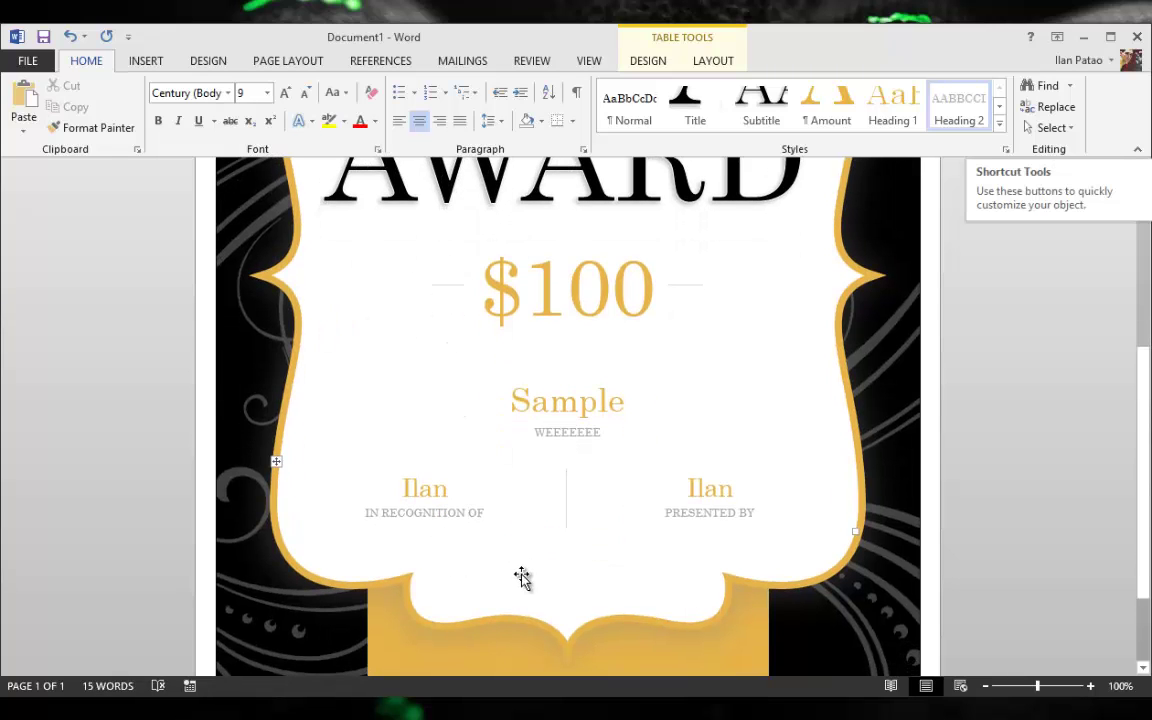
{"action": "left_click", "coordinate": [505, 515]}
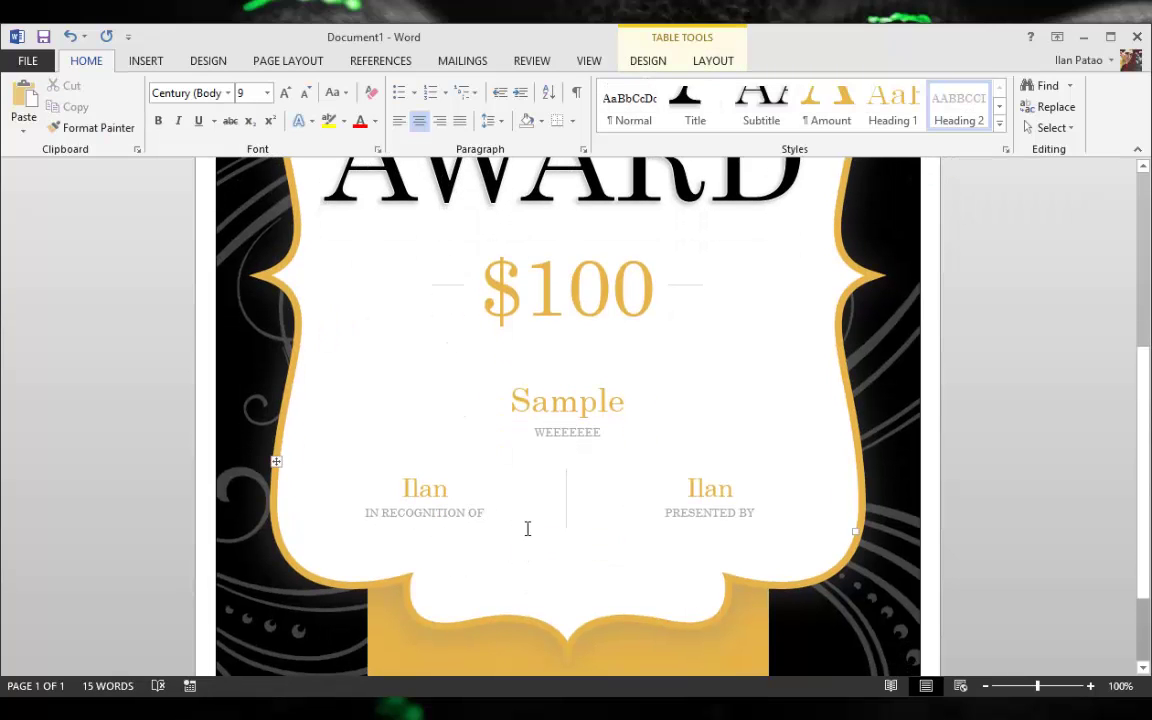
{"action": "scroll", "coordinate": [674, 535], "scroll_direction": "up", "scroll_amount": 3}
{"action": "scroll", "coordinate": [666, 519], "scroll_direction": "down", "scroll_amount": 7}
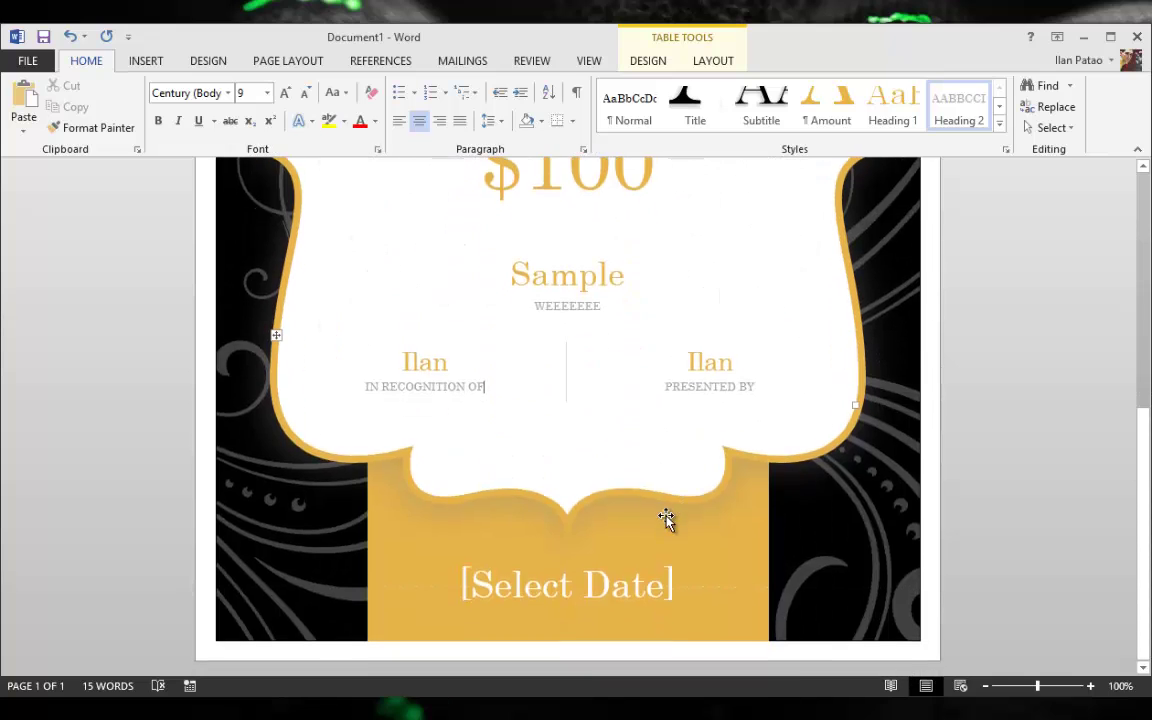
{"action": "scroll", "coordinate": [672, 507], "scroll_direction": "up", "scroll_amount": 5}
{"action": "scroll", "coordinate": [674, 504], "scroll_direction": "up", "scroll_amount": 4}
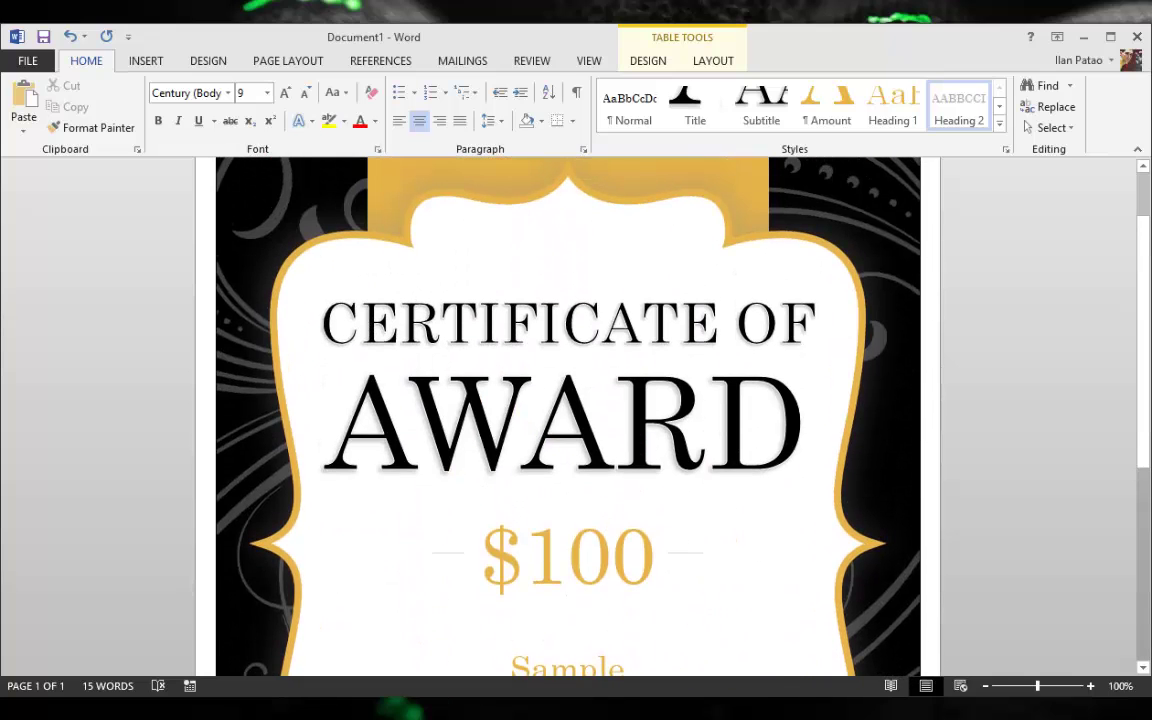
{"action": "left_click", "coordinate": [22, 62]}
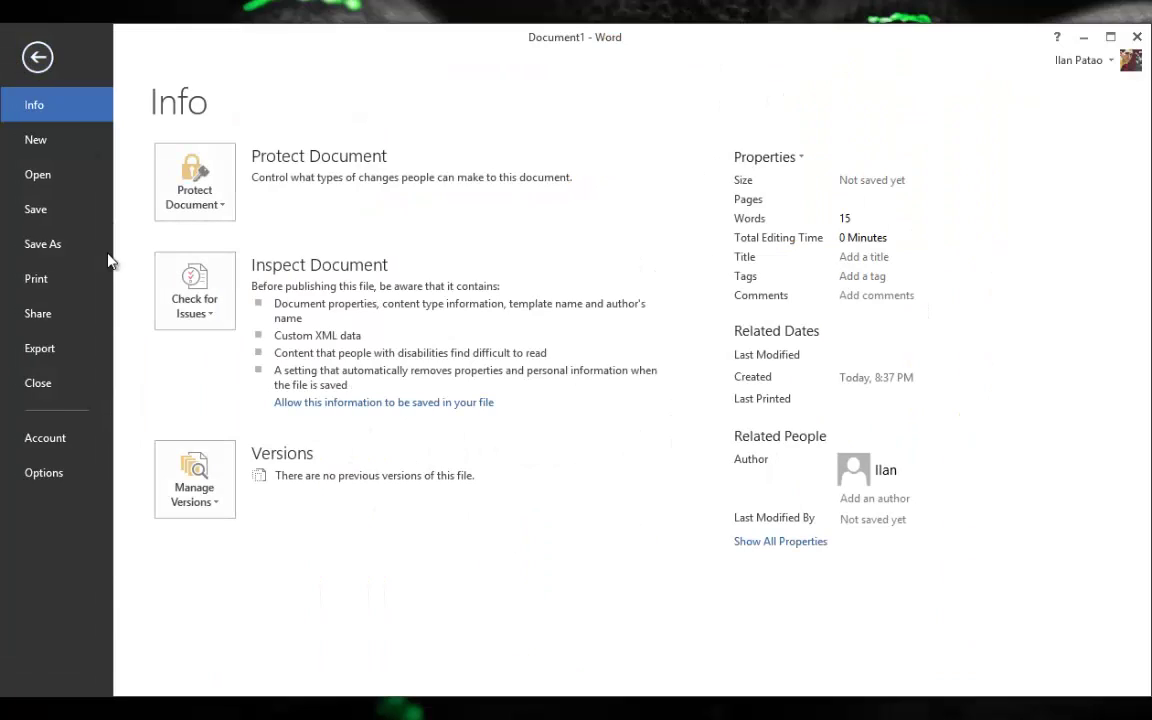
Open Save As at the SkyDrive Office Live Documents folder
{"action": "left_click", "coordinate": [48, 250]}
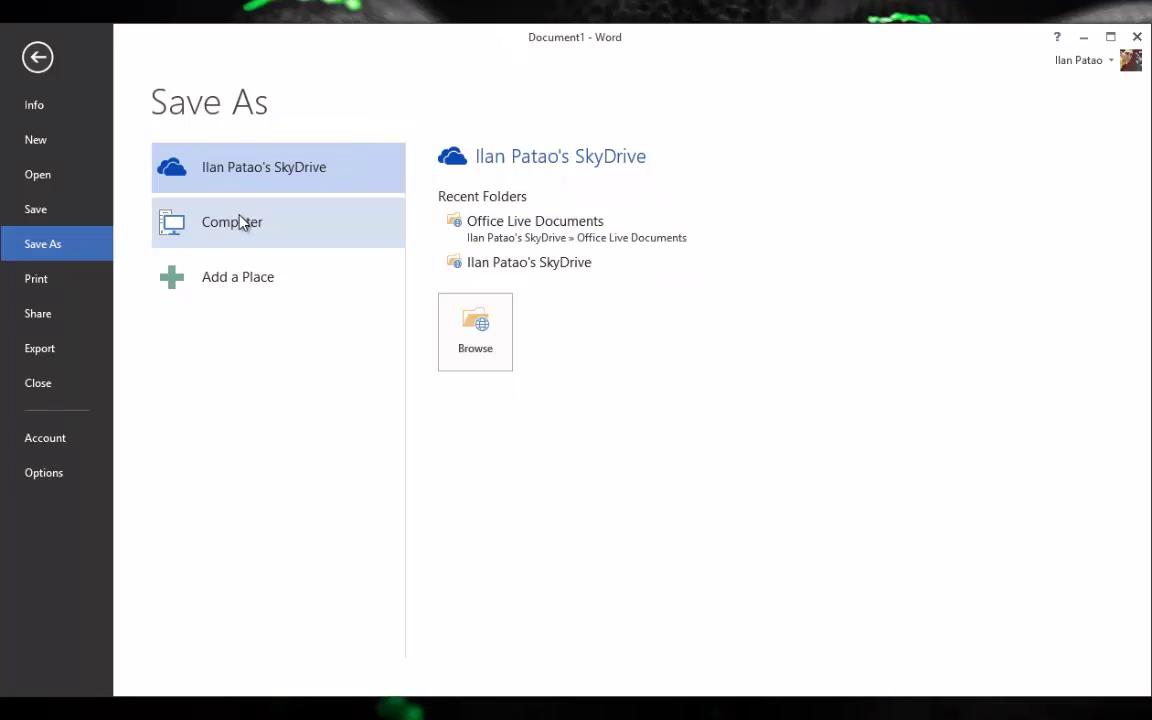
{"action": "left_click", "coordinate": [268, 220]}
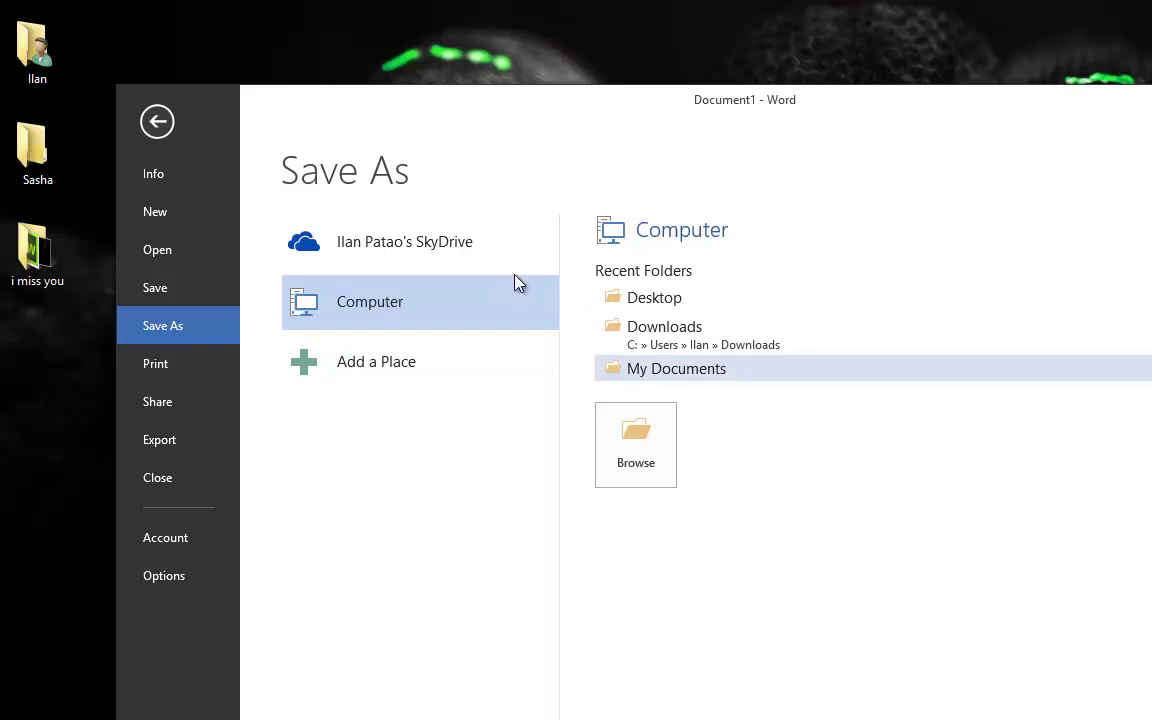
{"action": "left_click", "coordinate": [353, 259]}
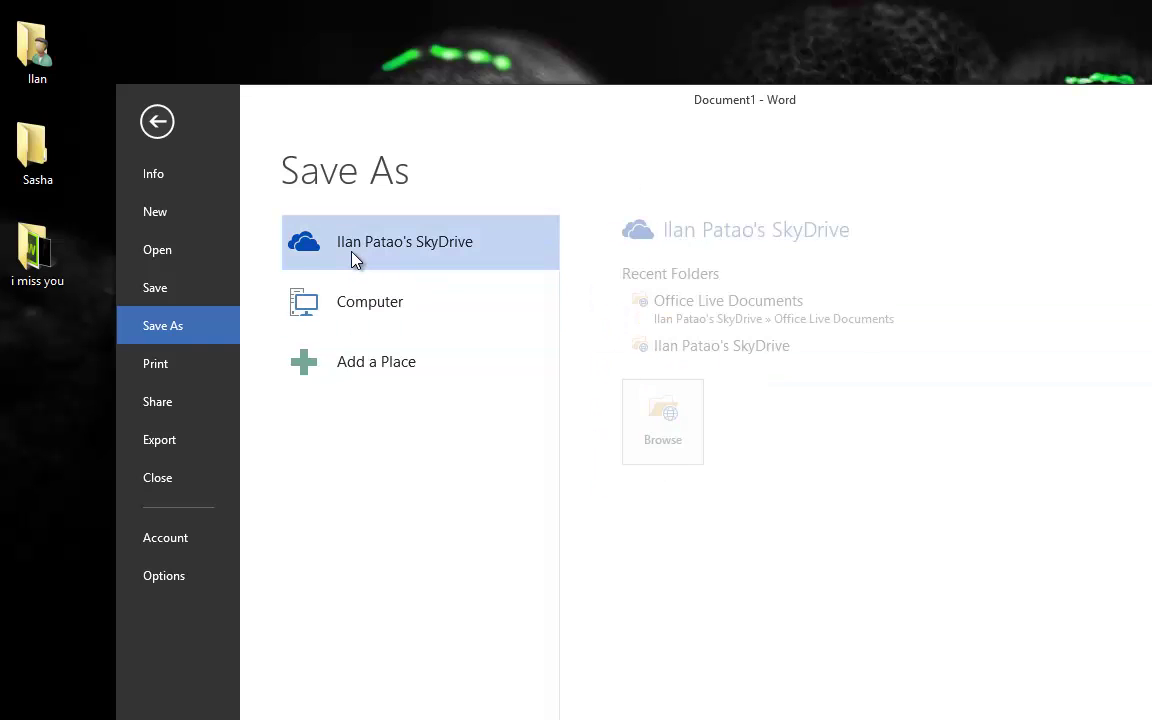
{"action": "left_click", "coordinate": [743, 304]}
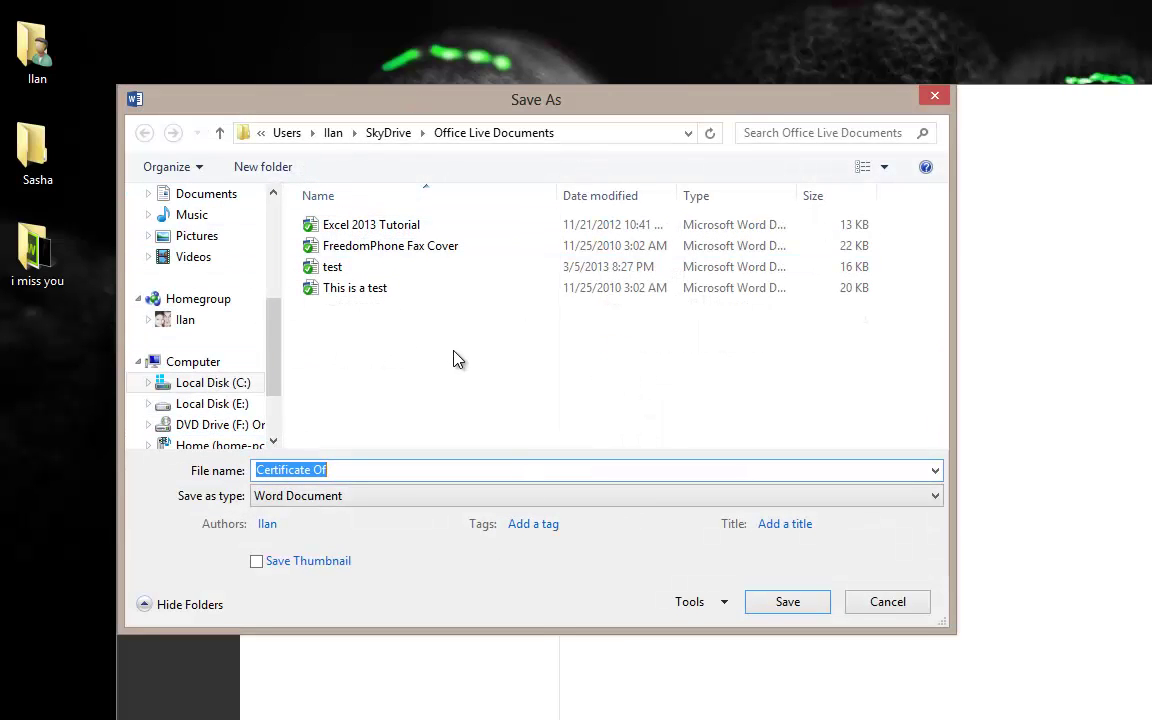
Save the certificate to SkyDrive as 'Test Certificate' and close Word
{"action": "scroll", "coordinate": [215, 306], "scroll_direction": "up", "scroll_amount": 3}
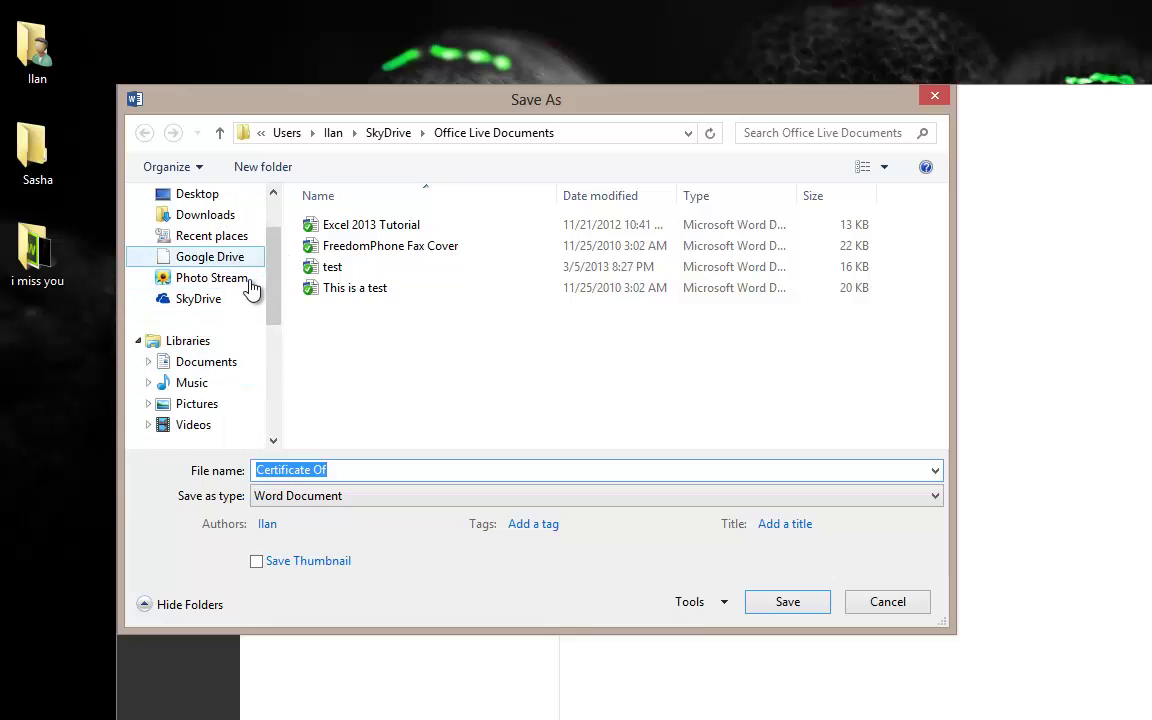
{"action": "scroll", "coordinate": [270, 257], "scroll_direction": "up", "scroll_amount": 1}
{"action": "scroll", "coordinate": [270, 278], "scroll_direction": "down", "scroll_amount": 2}
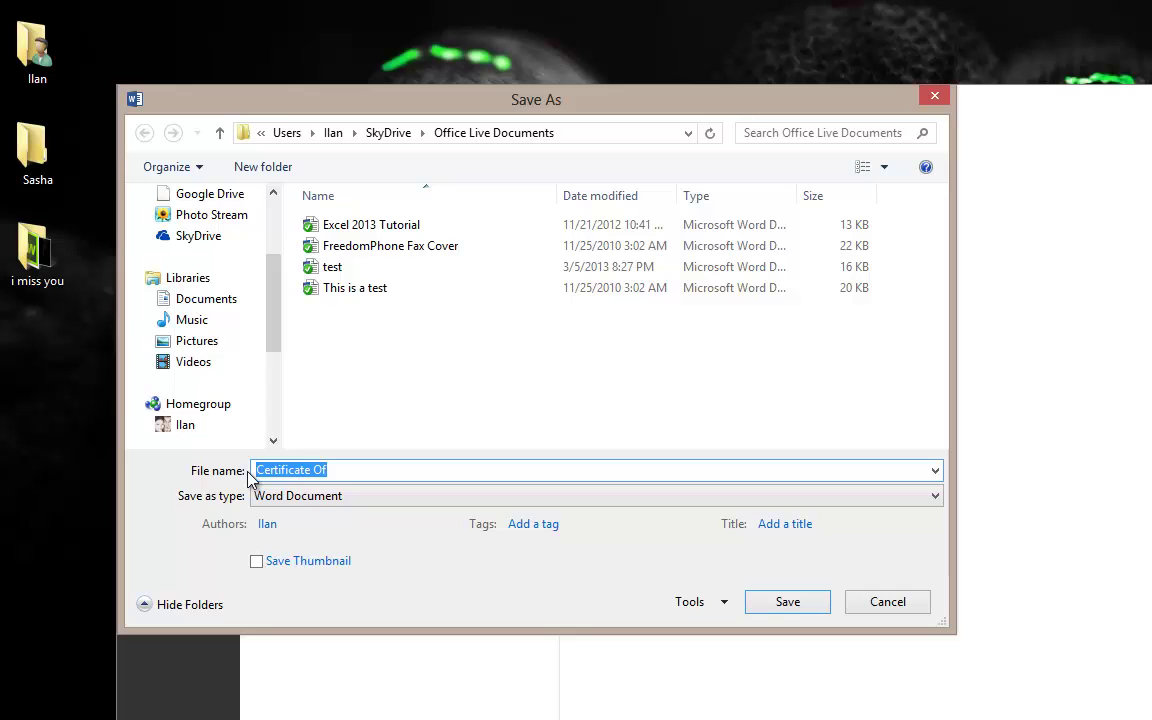
{"action": "type", "text": "Test"}
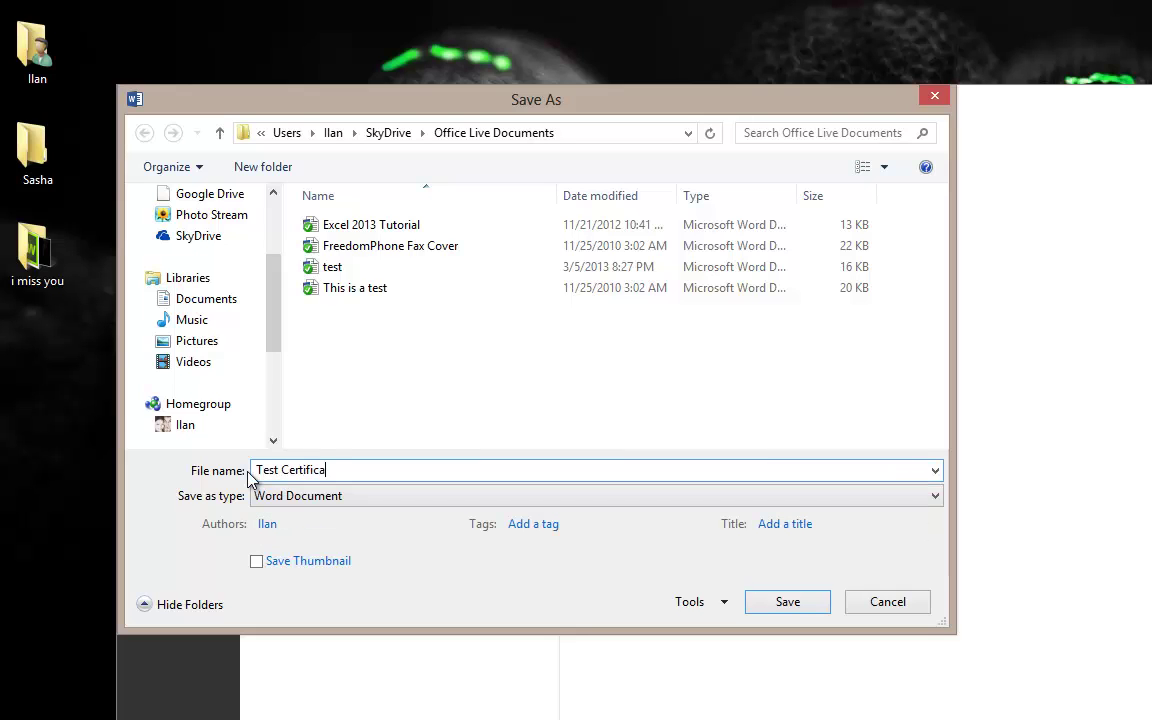
{"action": "left_click", "coordinate": [810, 608]}
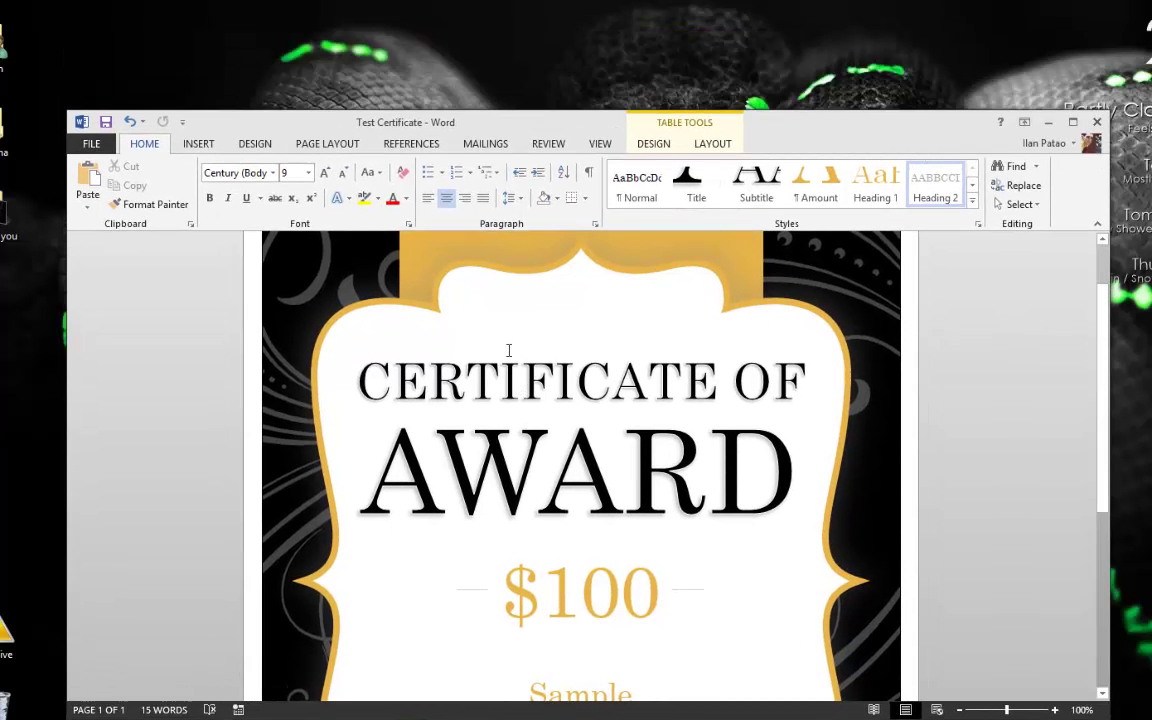
{"action": "left_click", "coordinate": [1098, 122]}
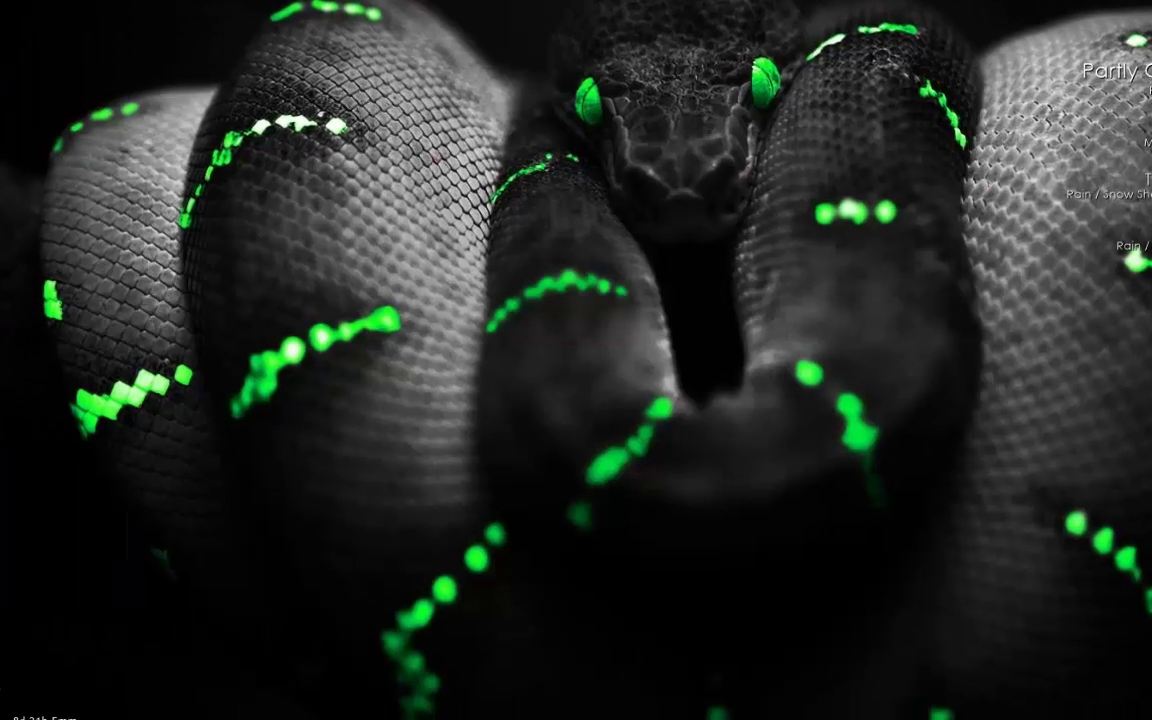
{"action": "key", "text": "super"}
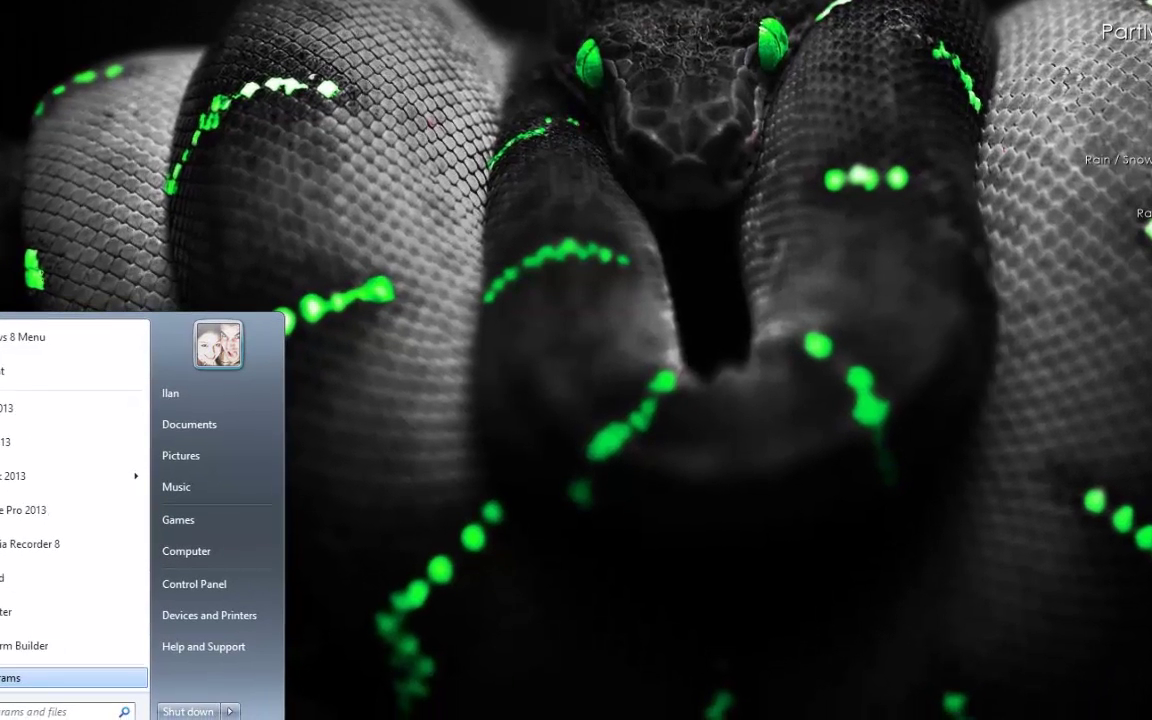
Relaunch Word and open Test Certificate from SkyDrive's Office Live Documents folder
{"action": "left_click", "coordinate": [20, 408]}
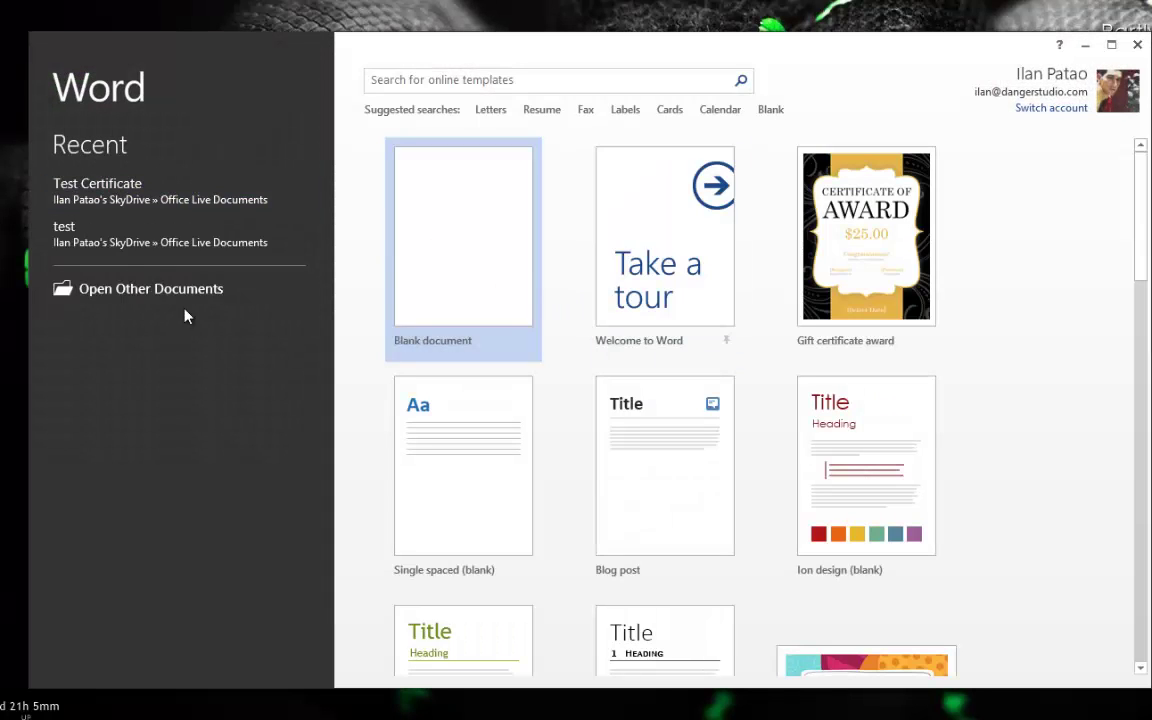
{"action": "left_click", "coordinate": [205, 289]}
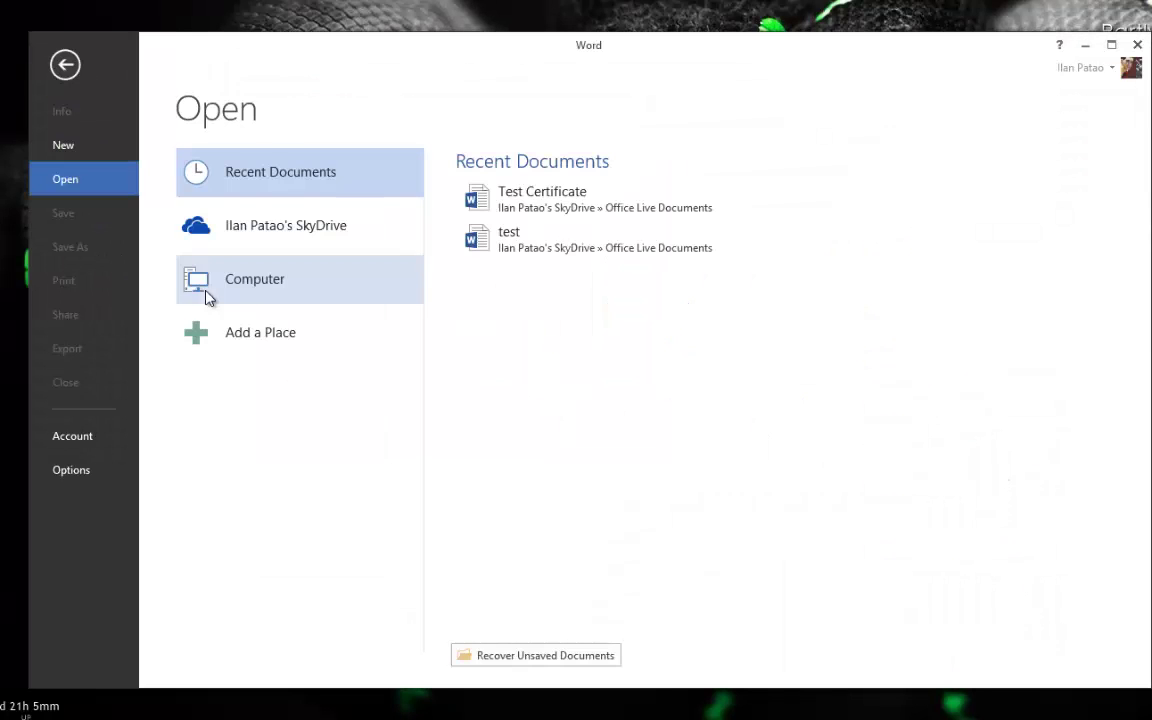
{"action": "left_click", "coordinate": [268, 235]}
{"action": "left_click", "coordinate": [527, 224]}
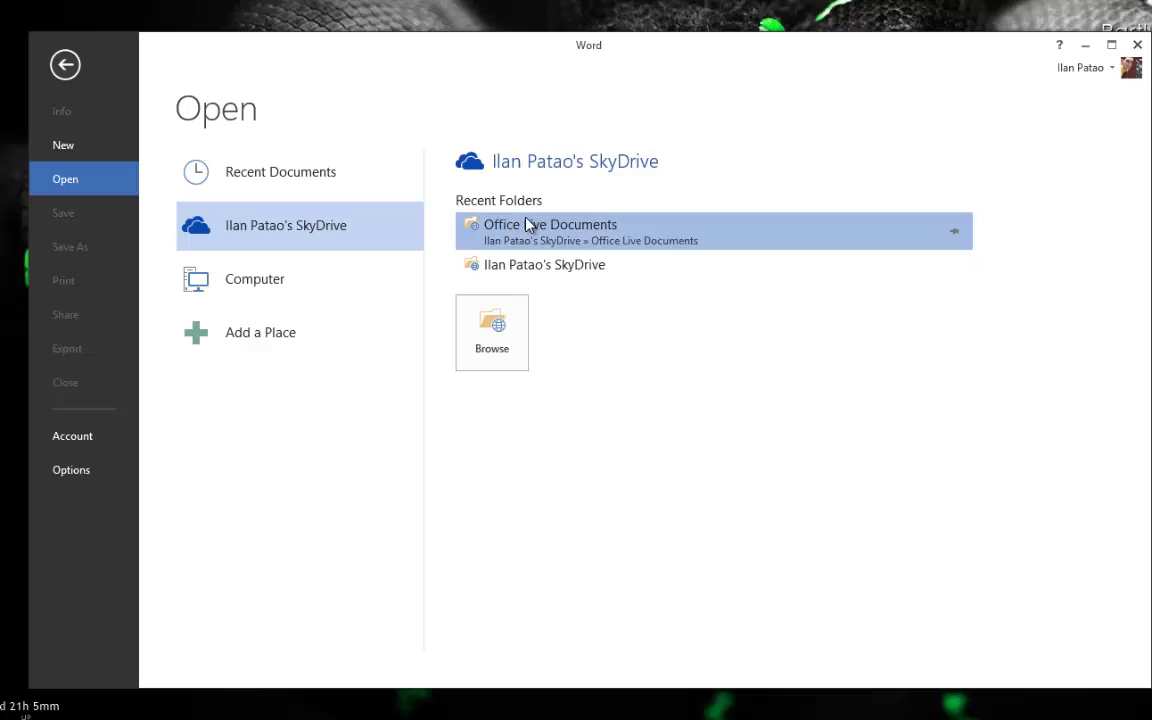
{"action": "left_click_drag", "start_coordinate": [250, 248], "coordinate": [240, 156]}
{"action": "left_click", "coordinate": [330, 290]}
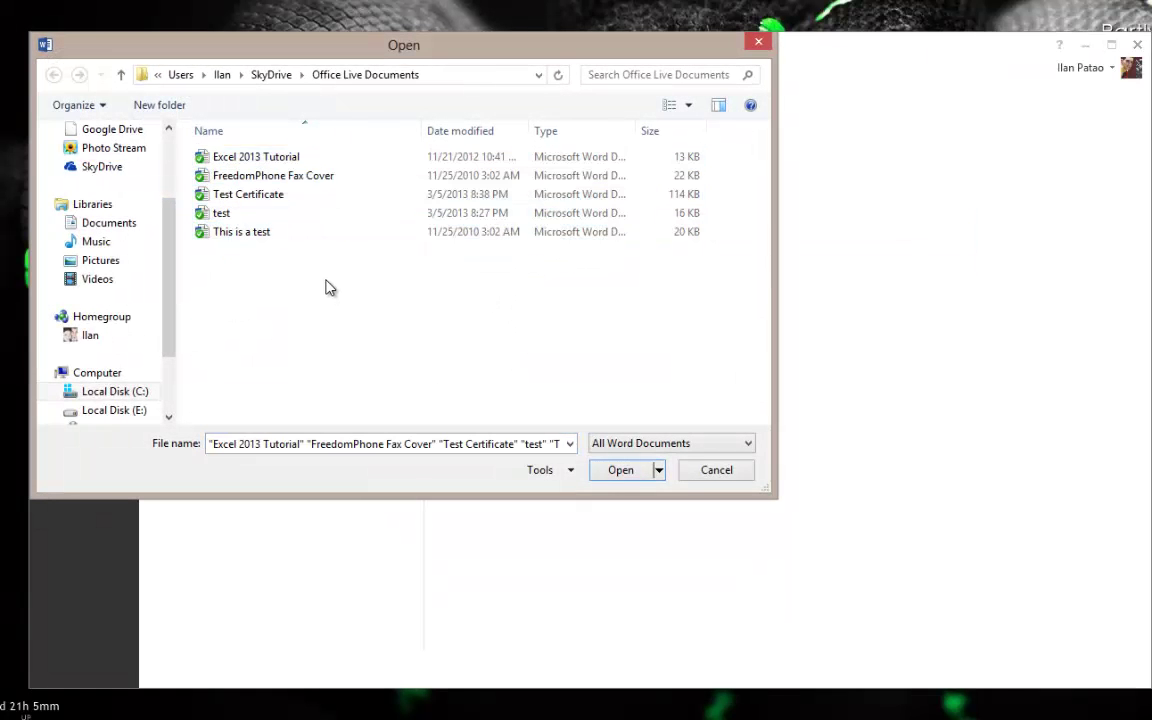
{"action": "left_click_drag", "start_coordinate": [567, 296], "coordinate": [247, 62]}
{"action": "left_click_drag", "start_coordinate": [512, 332], "coordinate": [251, 213]}
{"action": "double_click", "coordinate": [252, 196]}
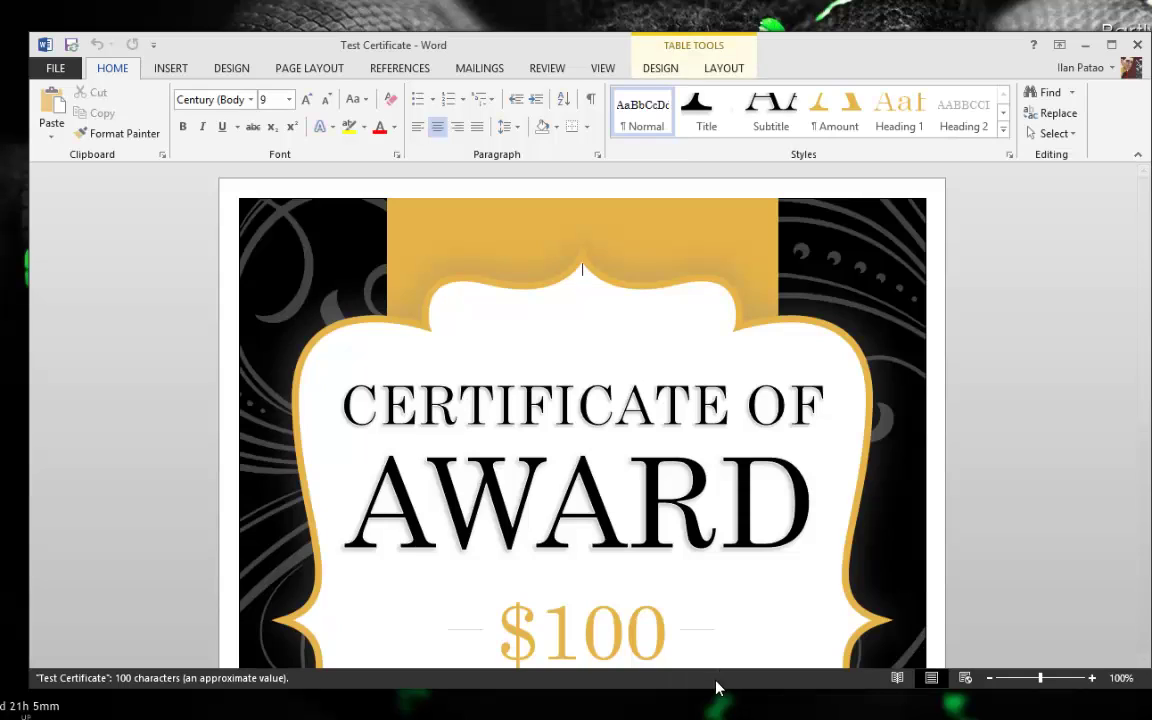
Check the reopened certificate and save it again
{"action": "left_click", "coordinate": [583, 483]}
{"action": "scroll", "coordinate": [583, 485], "scroll_direction": "down", "scroll_amount": 6}
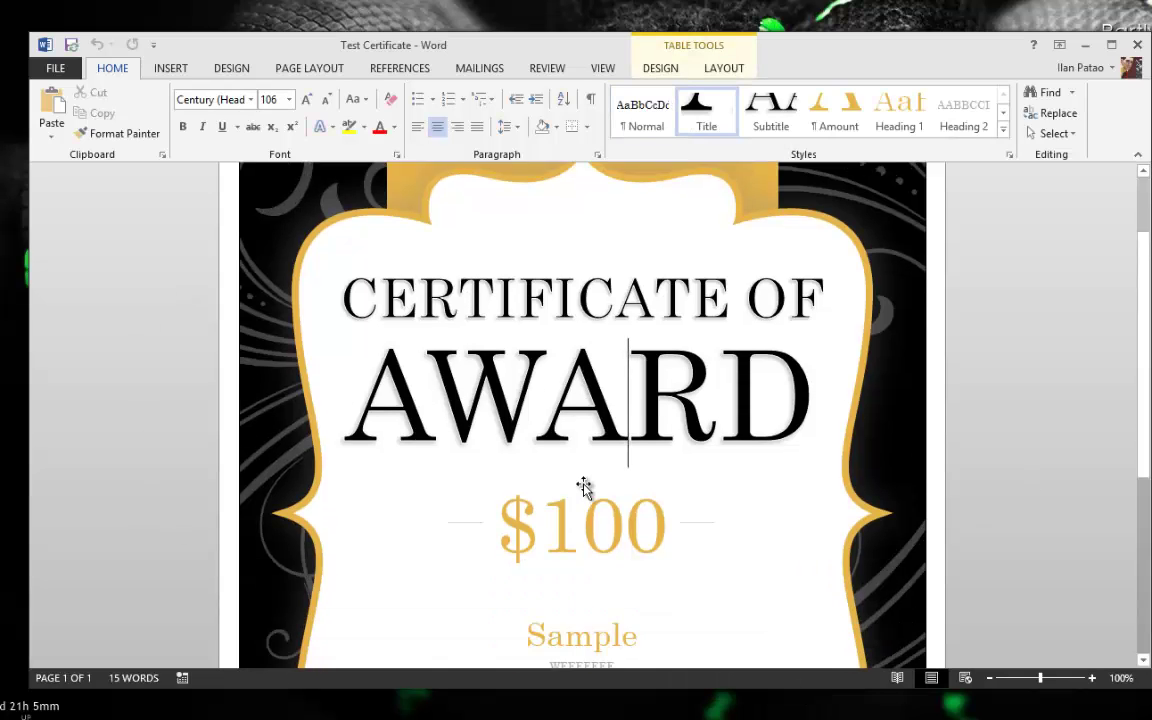
{"action": "scroll", "coordinate": [585, 480], "scroll_direction": "up", "scroll_amount": 5}
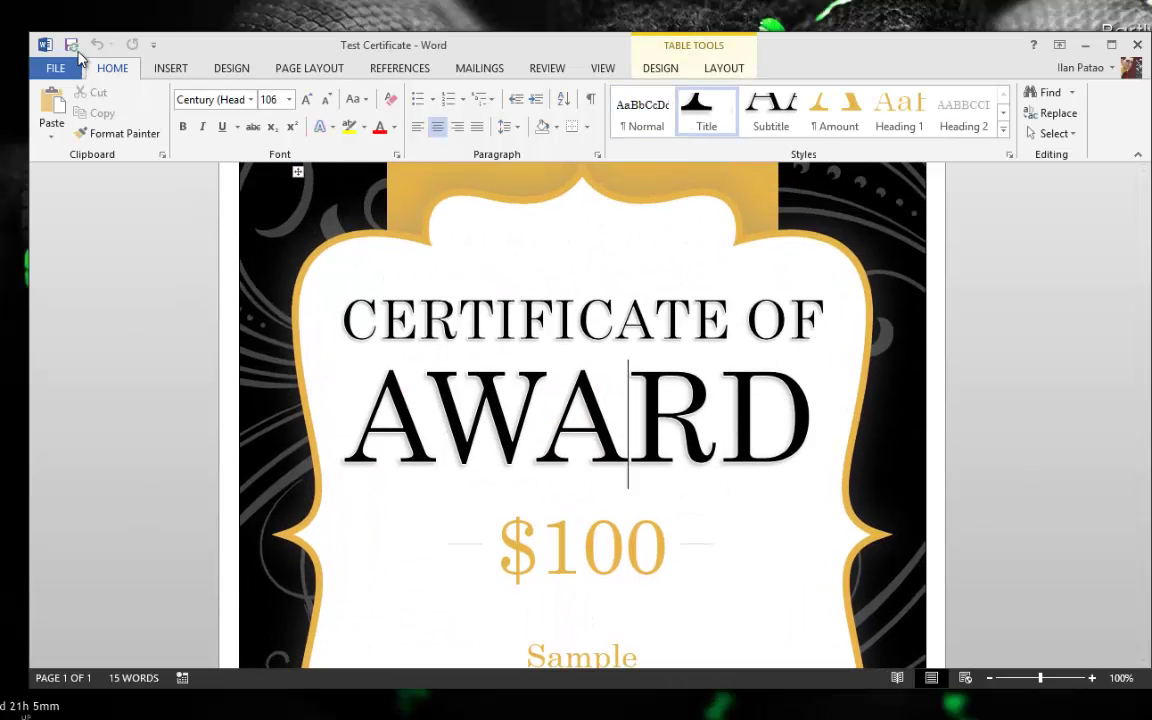
{"action": "left_click", "coordinate": [72, 47]}
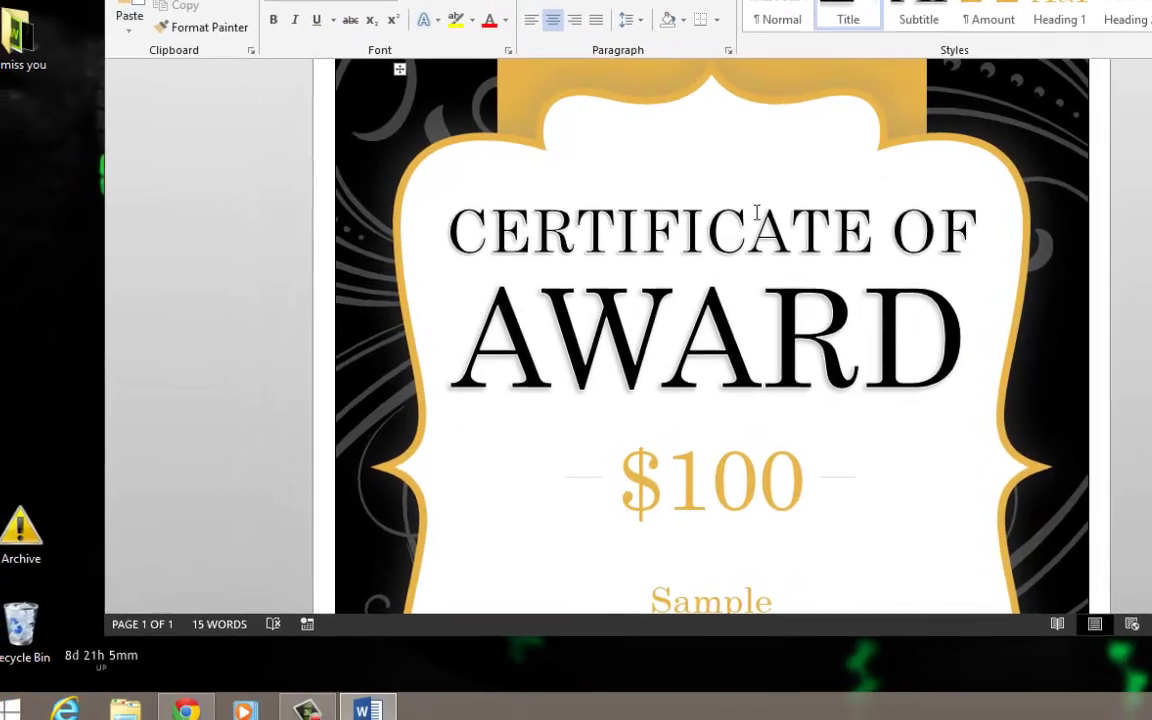
Close Word and launch Excel 2013
{"action": "key", "text": "alt+F4"}
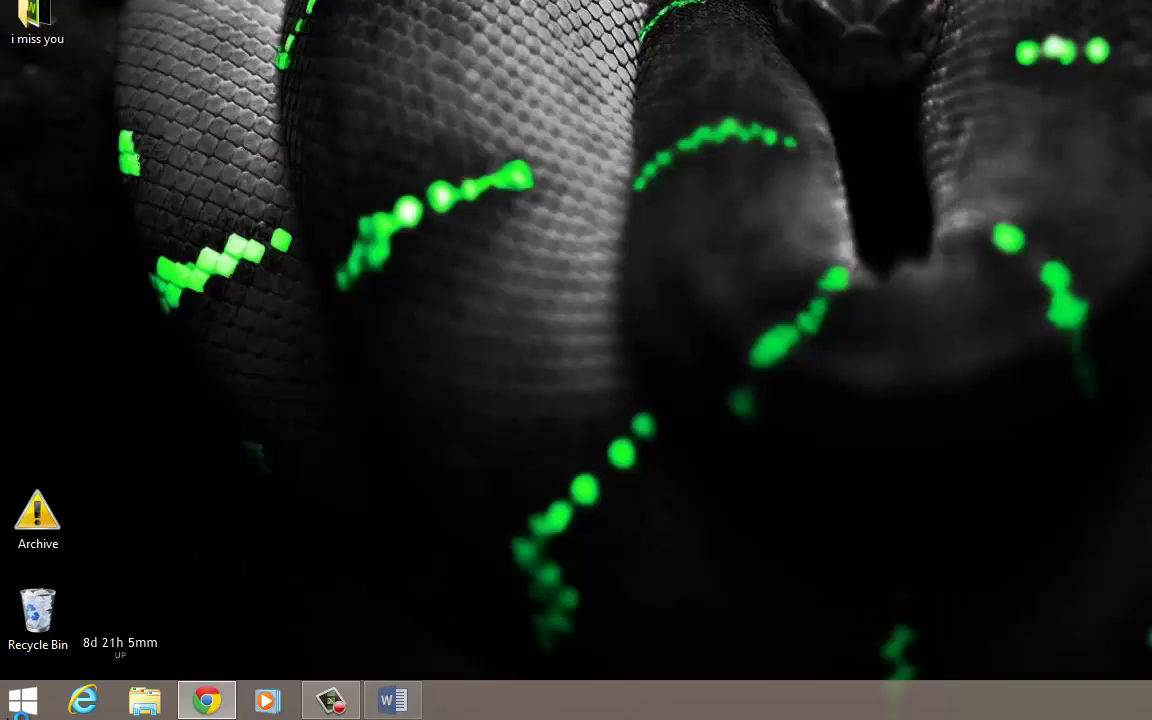
{"action": "key", "text": "super"}
{"action": "left_click", "coordinate": [190, 345]}
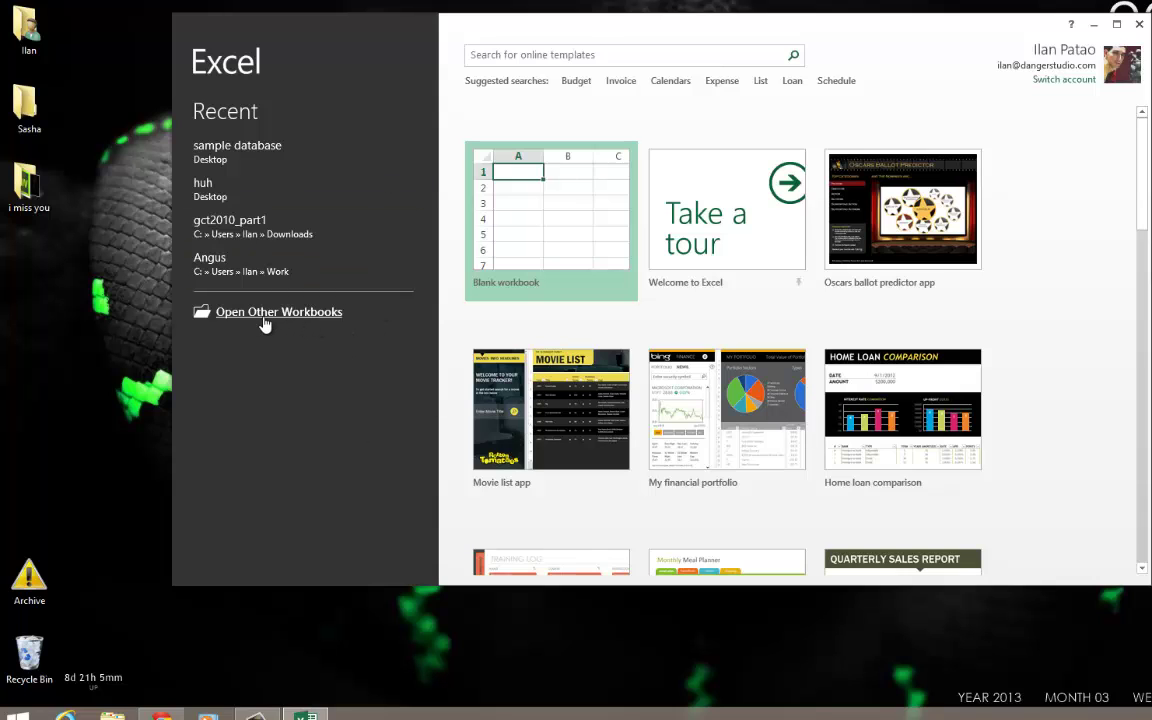
Browse SkyDrive's Documents and top folders for a workbook, then cancel and close Excel
{"action": "left_click", "coordinate": [265, 313]}
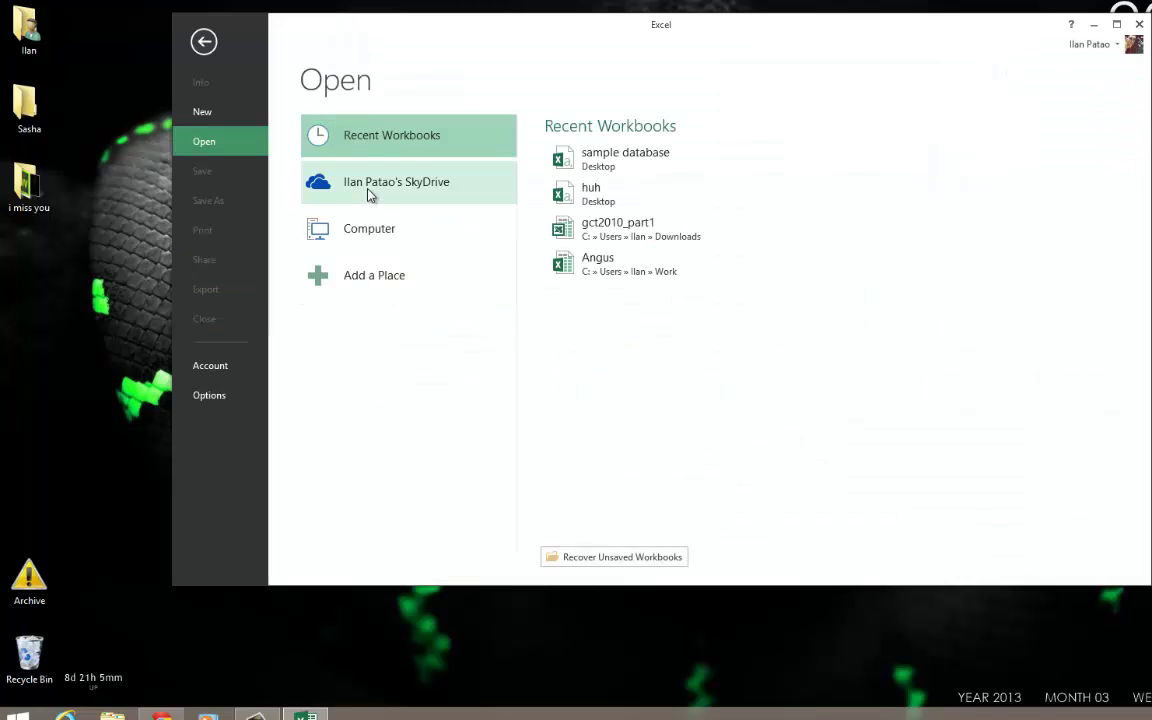
{"action": "left_click", "coordinate": [392, 195]}
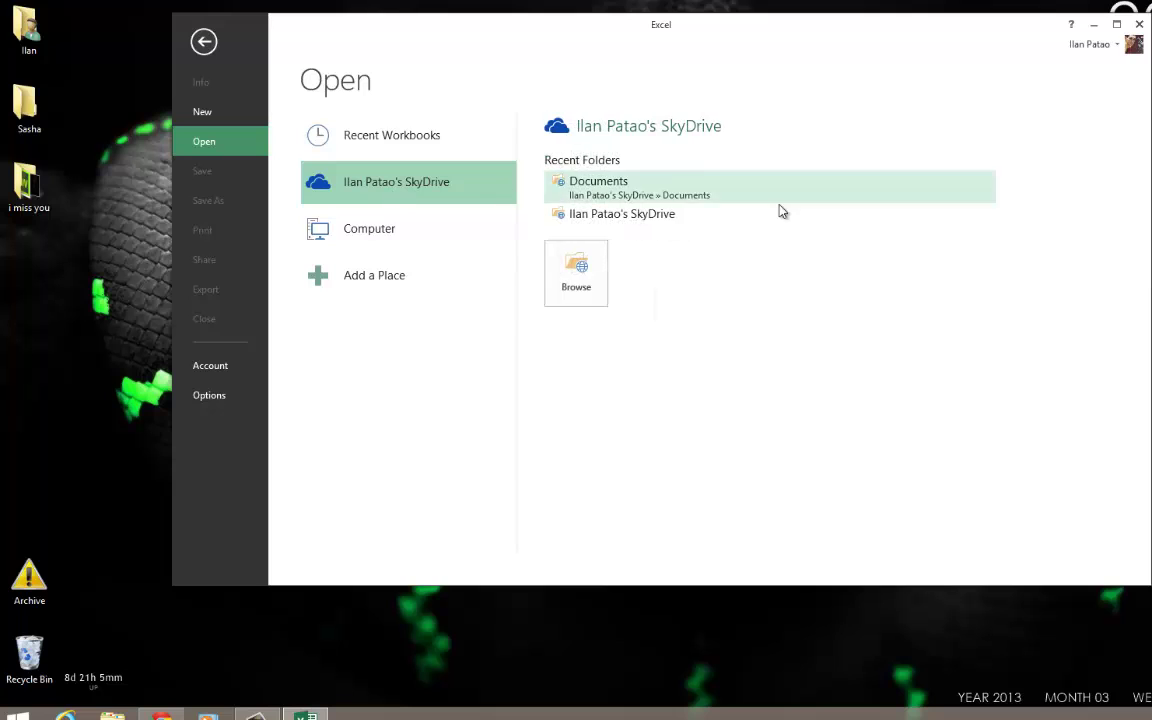
{"action": "left_click", "coordinate": [670, 188]}
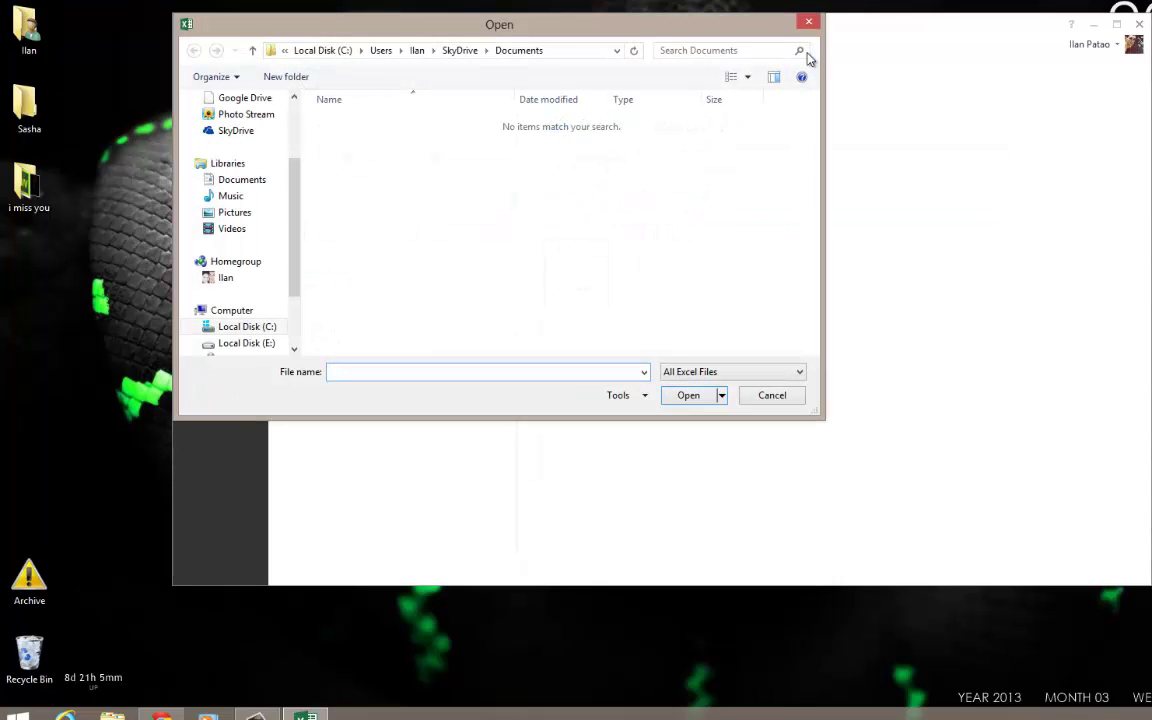
{"action": "left_click", "coordinate": [476, 55]}
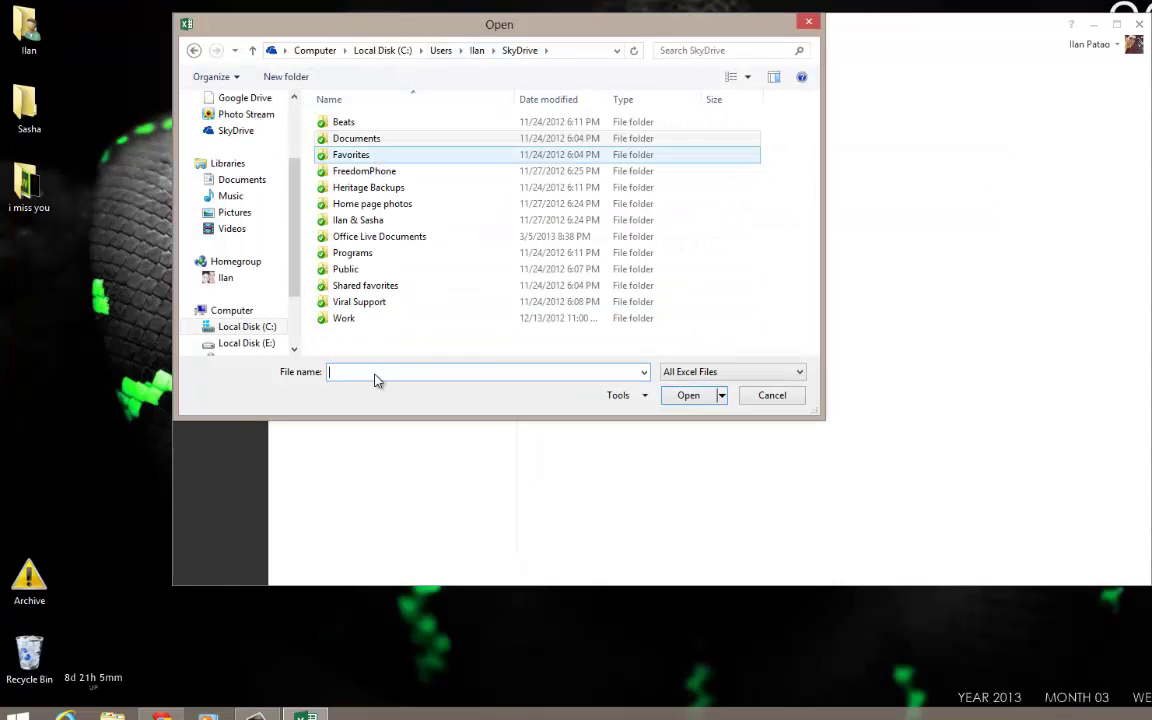
{"action": "left_click", "coordinate": [771, 398]}
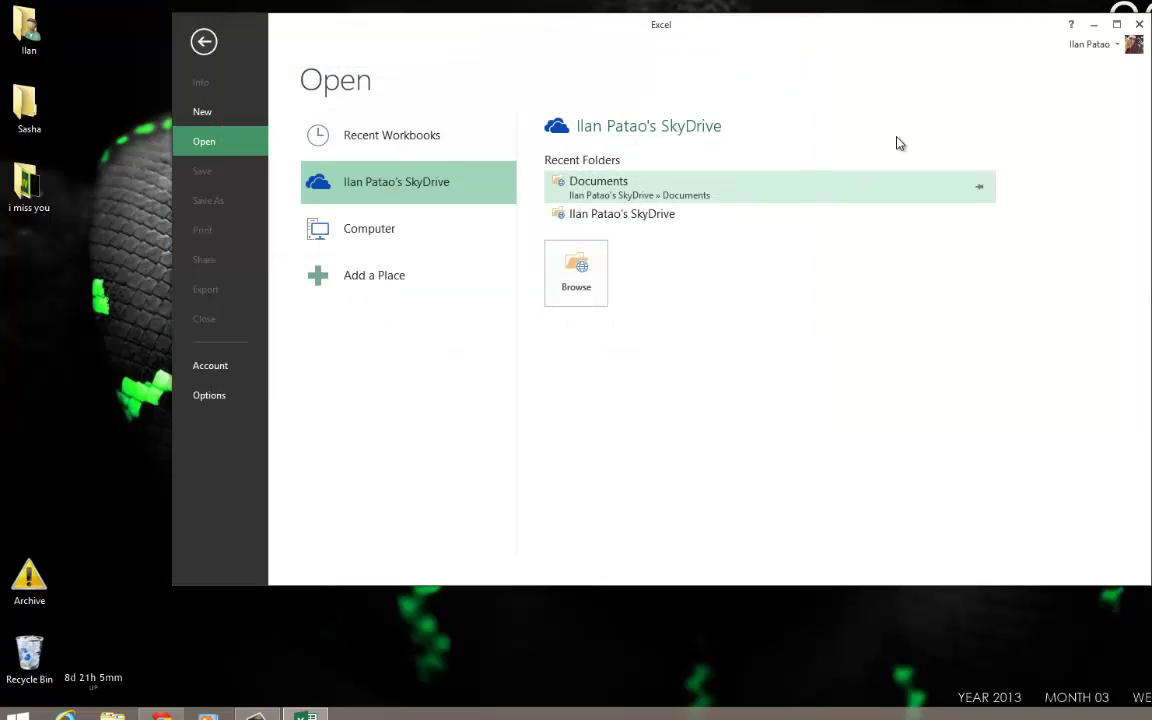
{"action": "left_click", "coordinate": [1137, 30]}
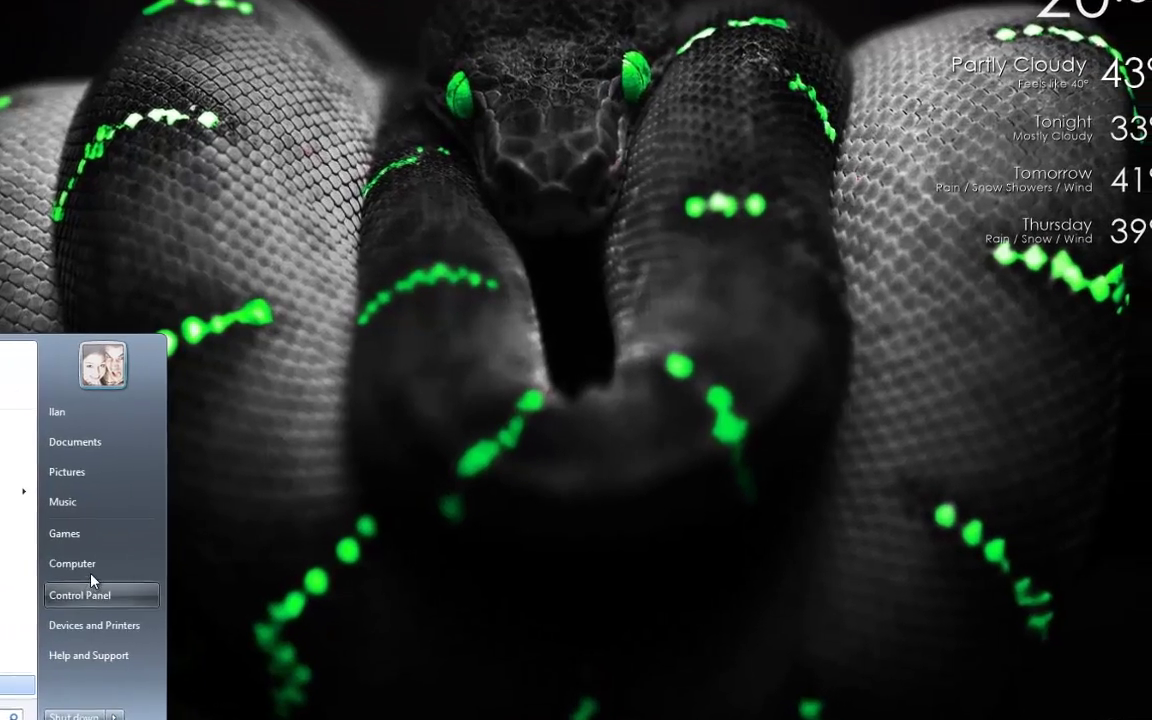
Show the local SkyDrive folder in File Explorer
{"action": "left_click", "coordinate": [233, 542]}
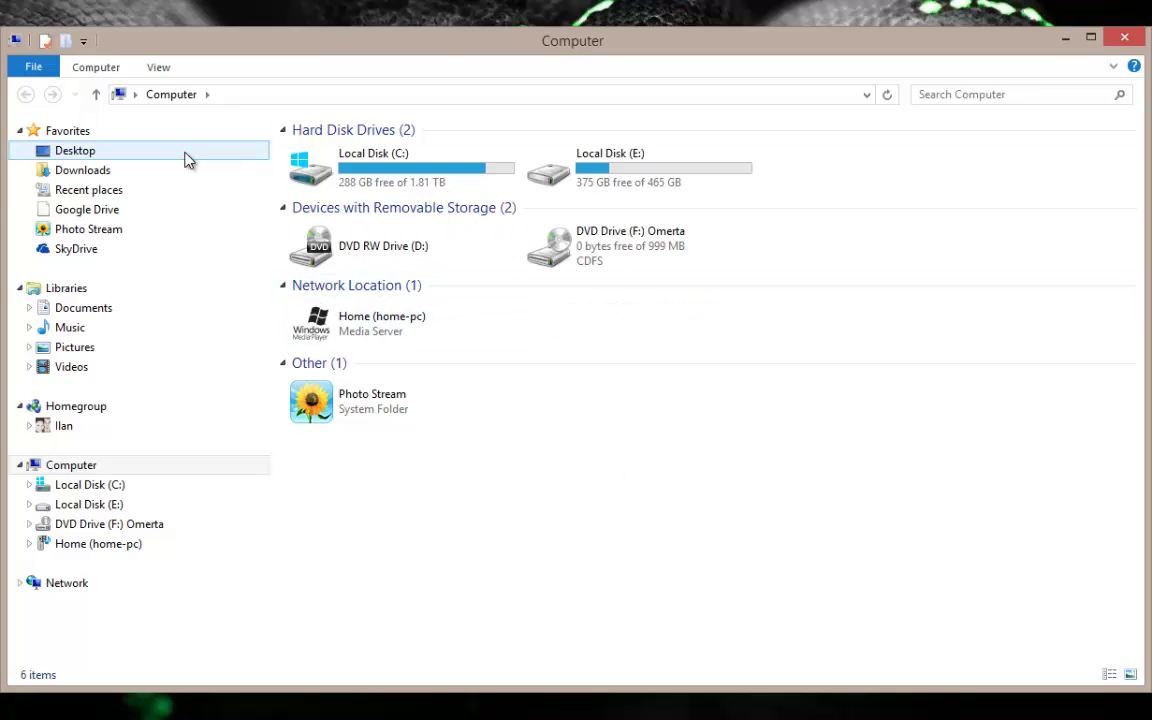
{"action": "left_click", "coordinate": [76, 252]}
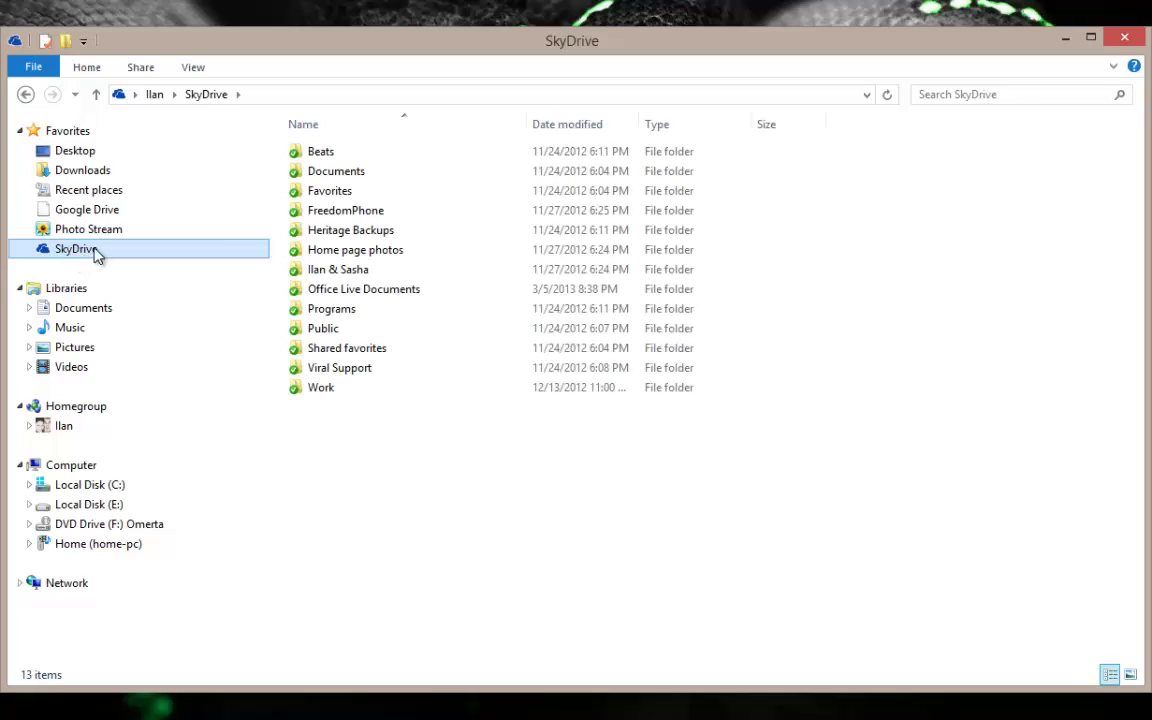
{"action": "left_click", "coordinate": [365, 370]}
{"action": "left_click", "coordinate": [362, 311]}
Create a new folder named 'Sample' in SkyDrive
{"action": "right_click", "coordinate": [413, 433]}
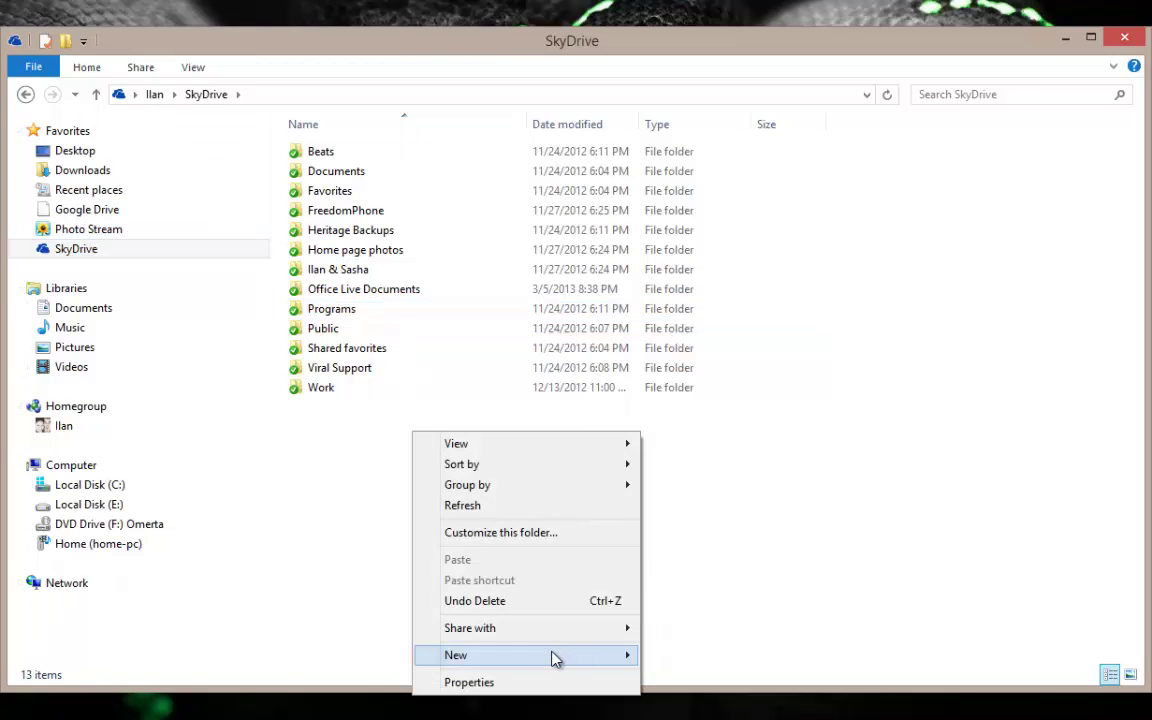
{"action": "mouse_move", "coordinate": [555, 659]}
{"action": "left_click", "coordinate": [635, 328]}
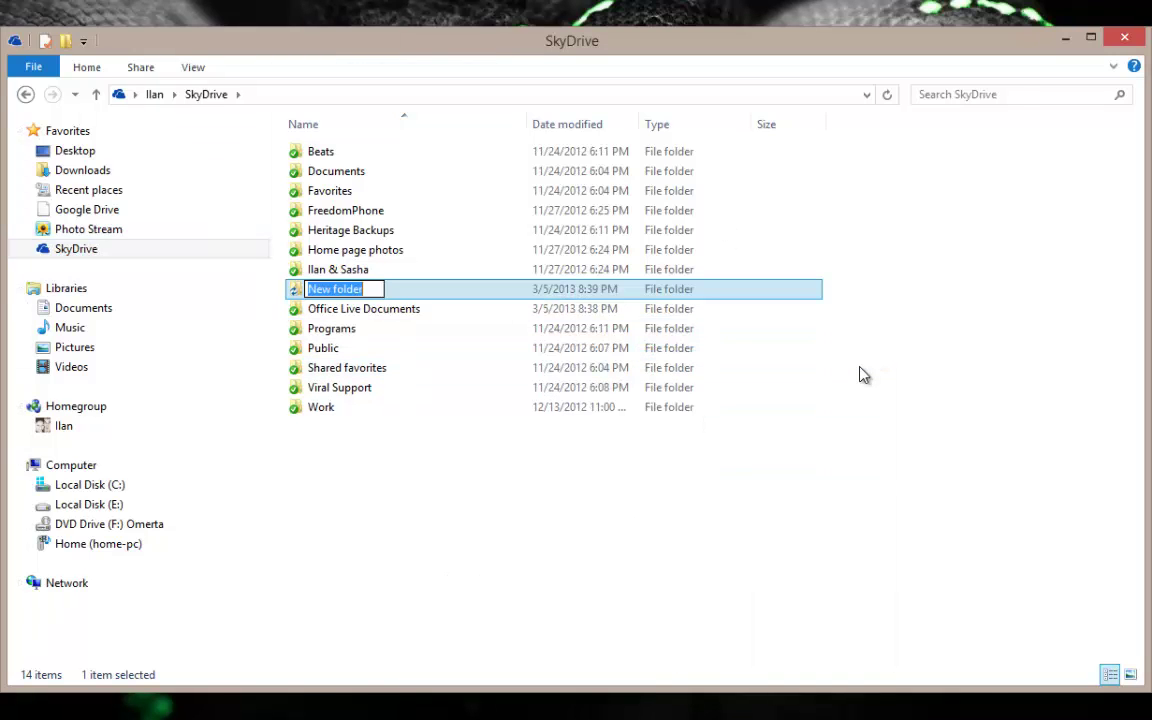
{"action": "type", "text": "Sample"}
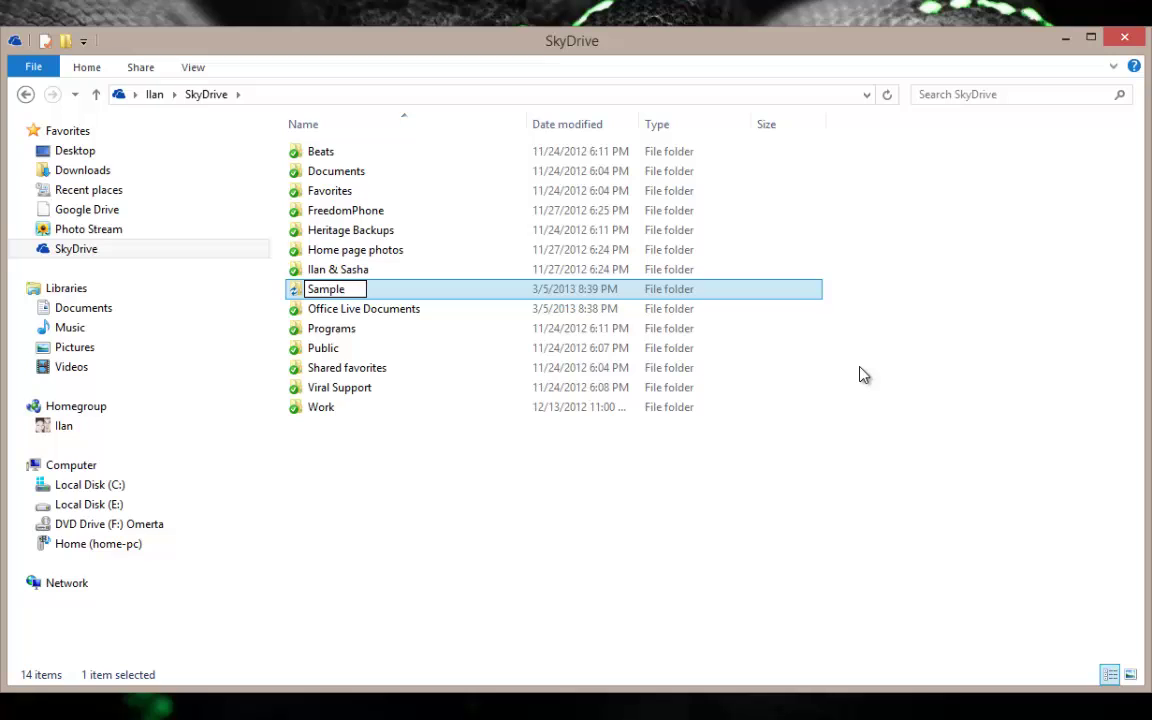
{"action": "left_click", "coordinate": [864, 374]}
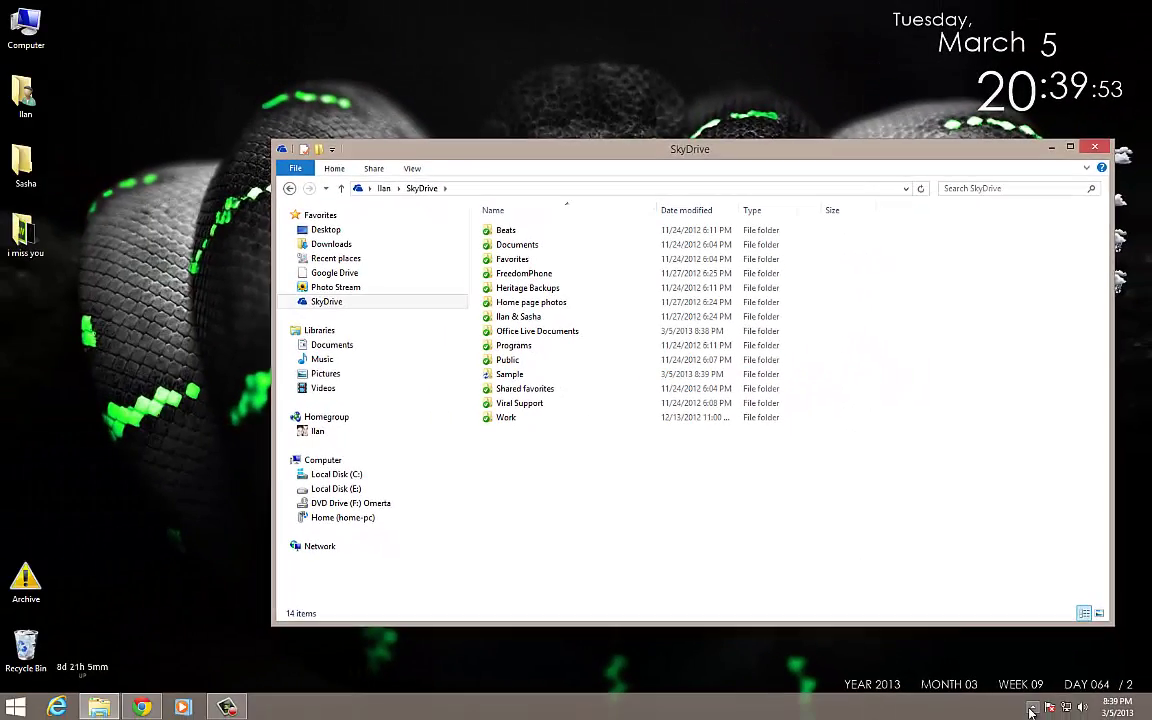
Check SkyDrive's sync options from the notification area, then return to Explorer
{"action": "left_click", "coordinate": [1032, 707]}
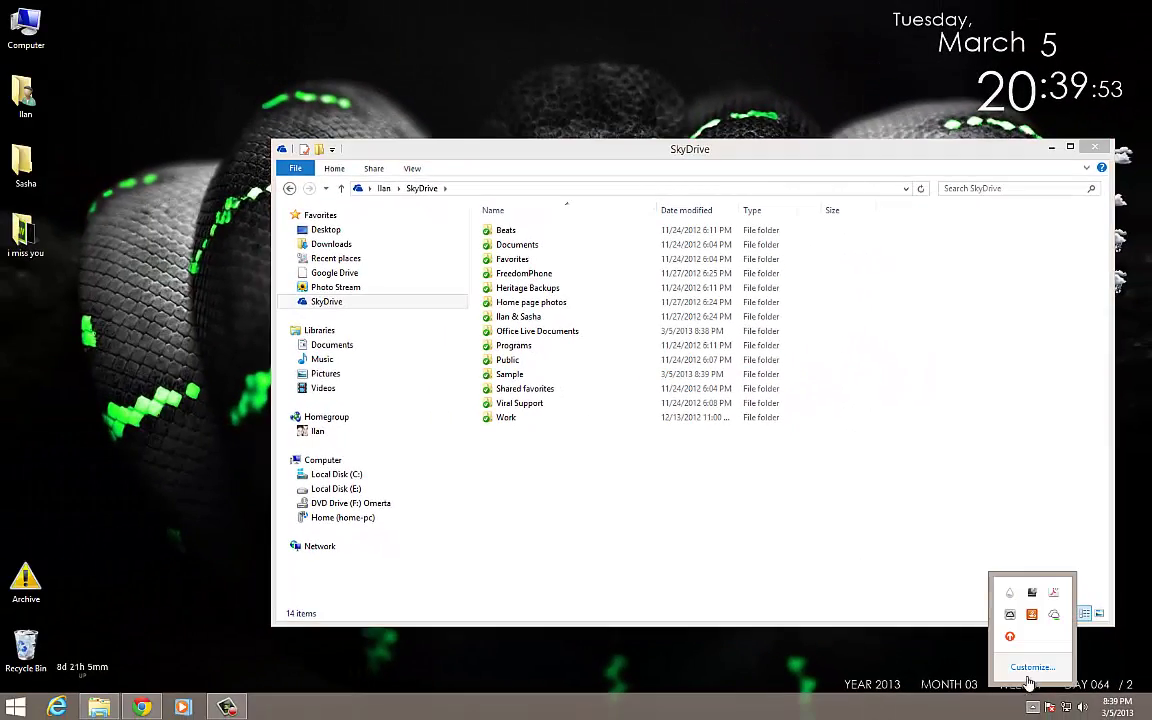
{"action": "right_click", "coordinate": [1056, 617]}
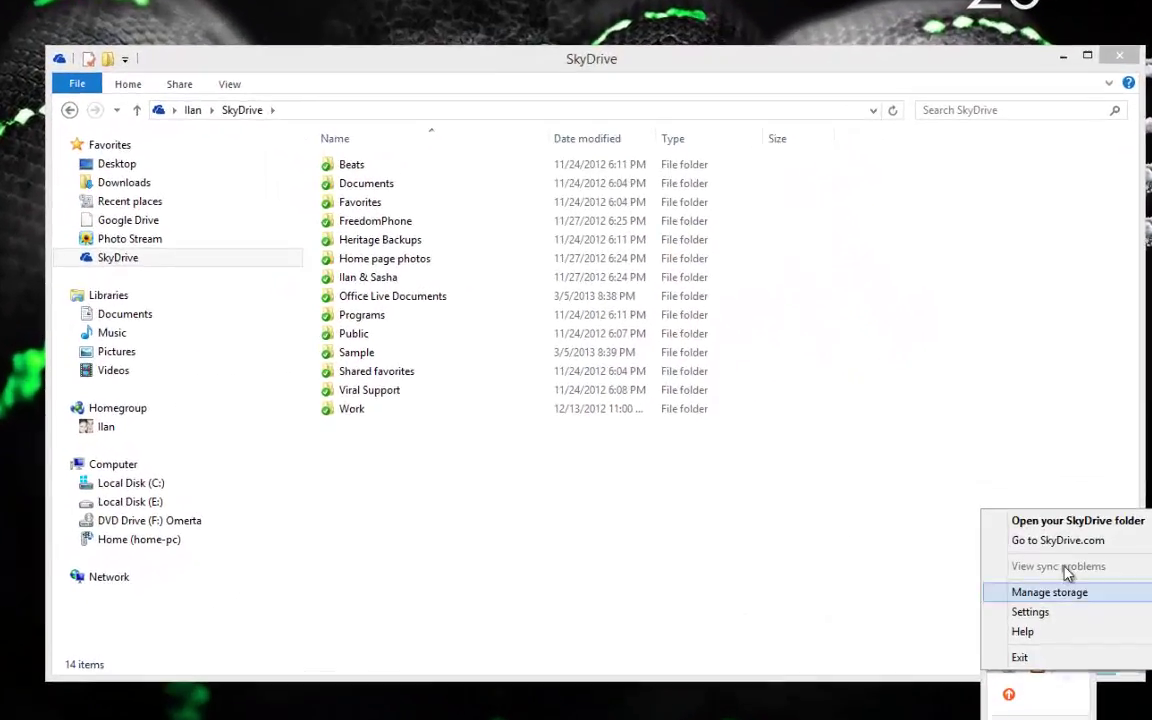
{"action": "left_click", "coordinate": [692, 450]}
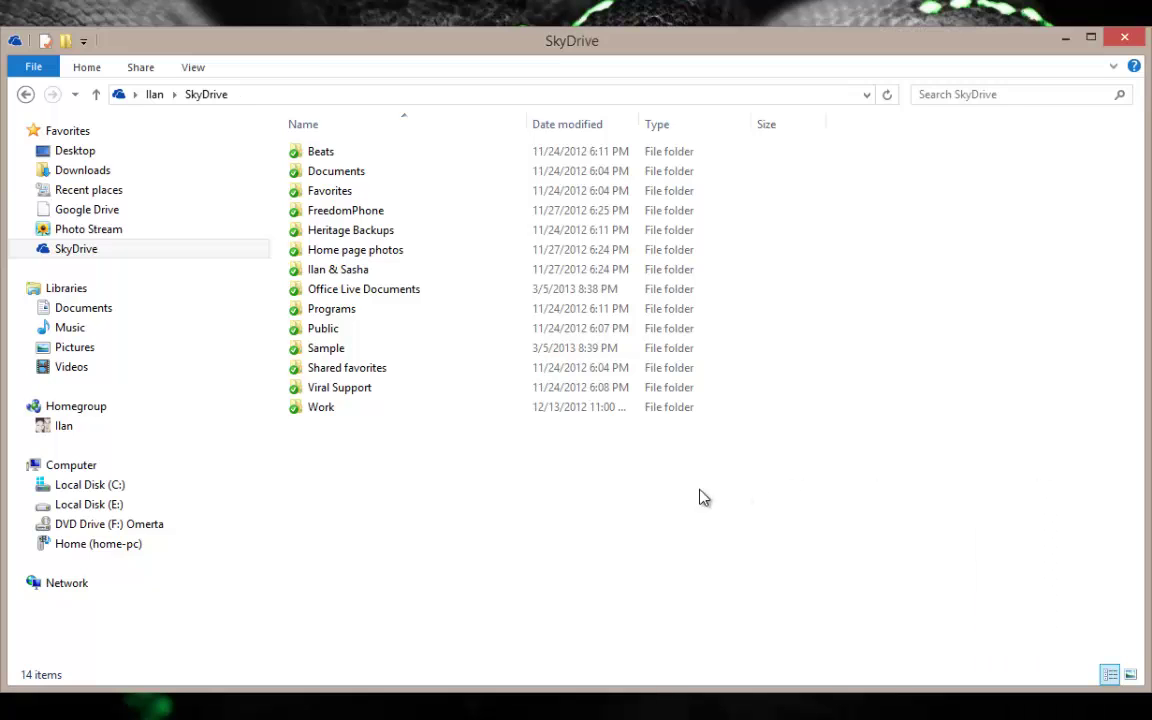
Open the Sample folder and drag the test text document into it from Archive
{"action": "left_click", "coordinate": [297, 356]}
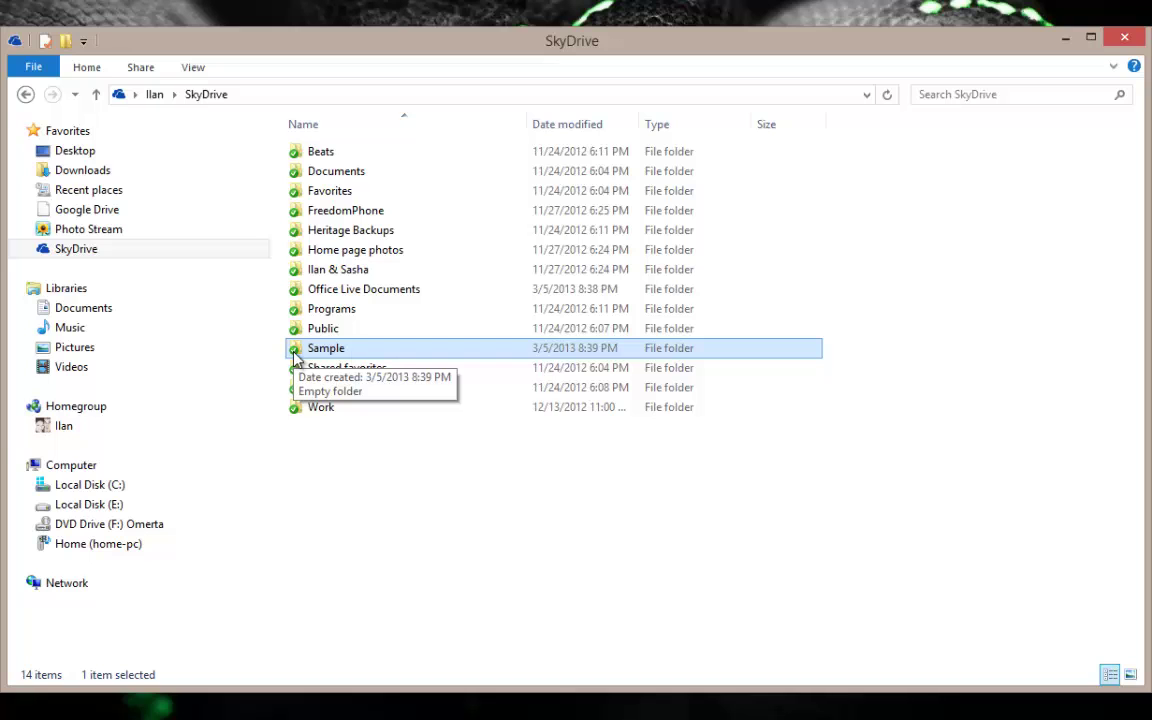
{"action": "double_click", "coordinate": [356, 356]}
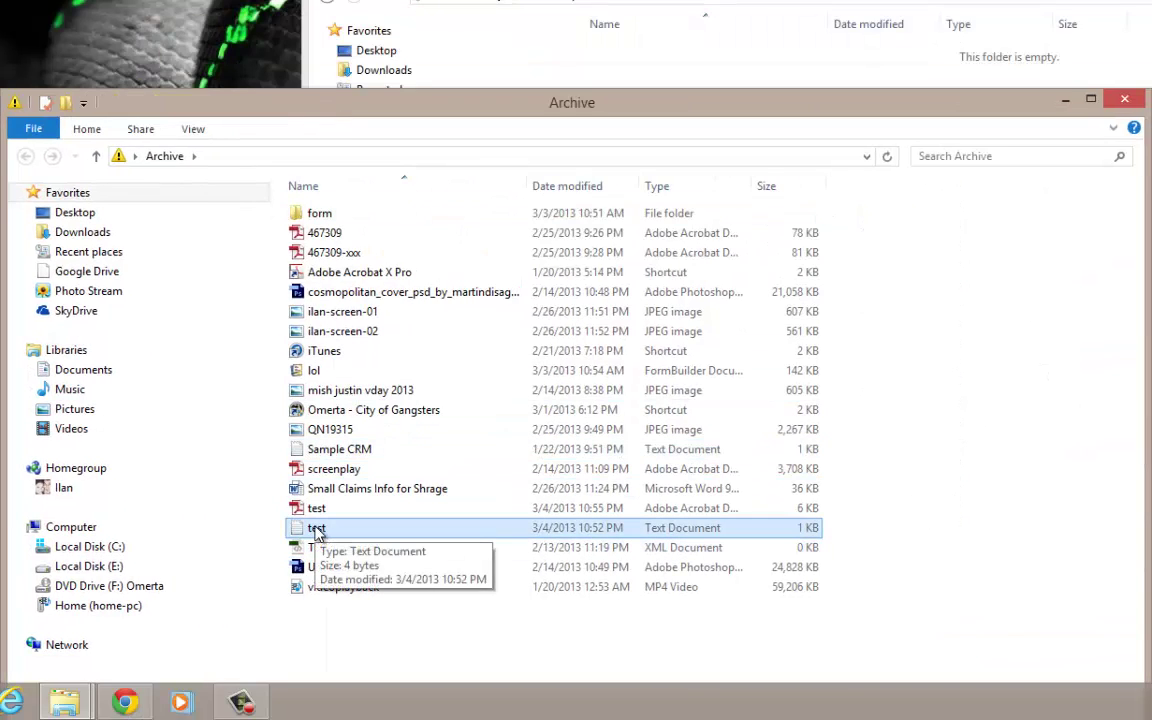
{"action": "left_click_drag", "start_coordinate": [318, 533], "coordinate": [700, 50]}
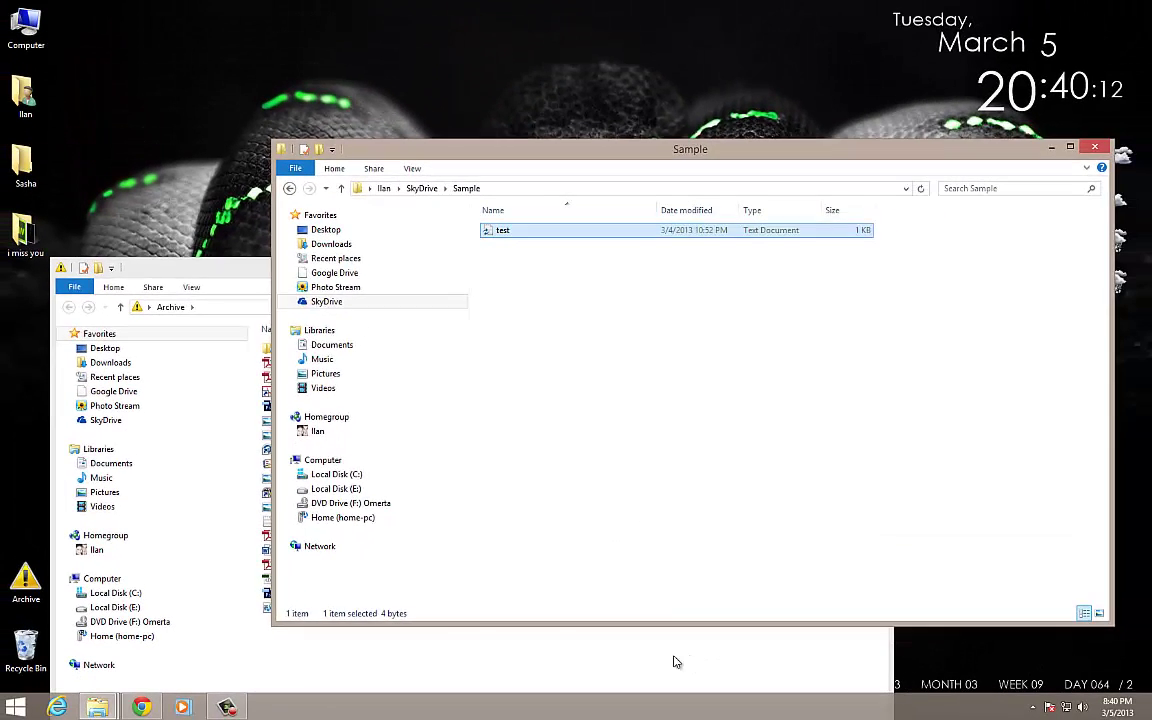
Close the Archive window and minimize Chrome to reveal the Sample folder
{"action": "left_click", "coordinate": [756, 657]}
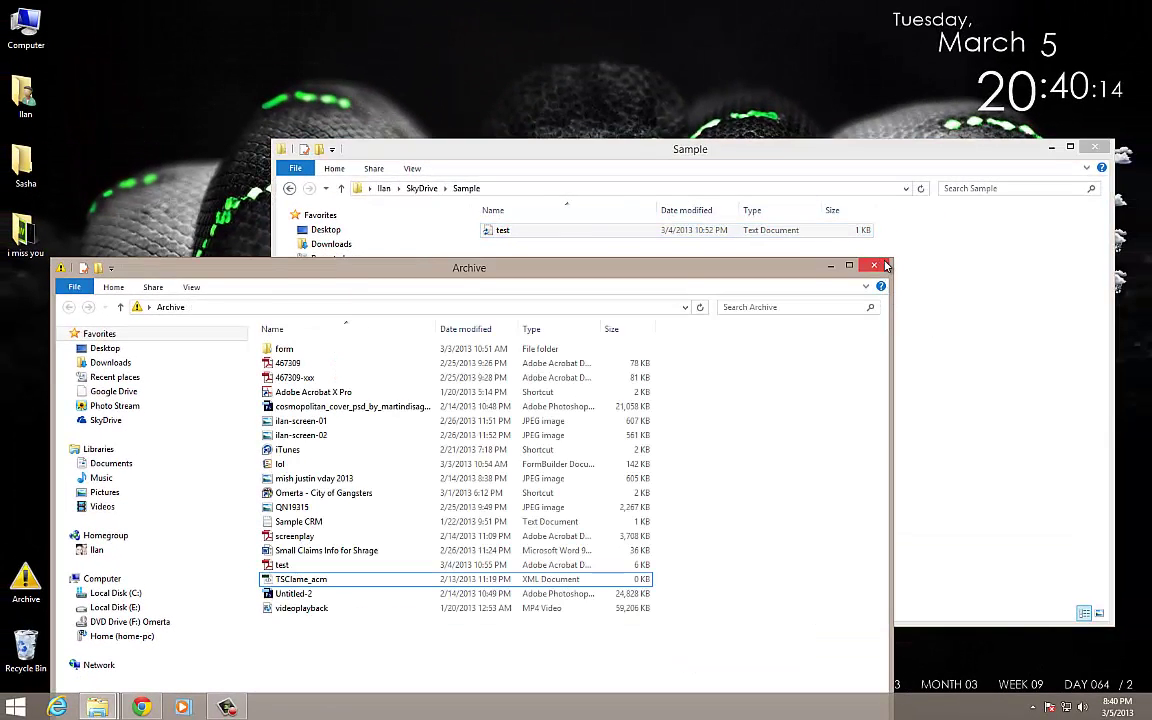
{"action": "left_click", "coordinate": [884, 265]}
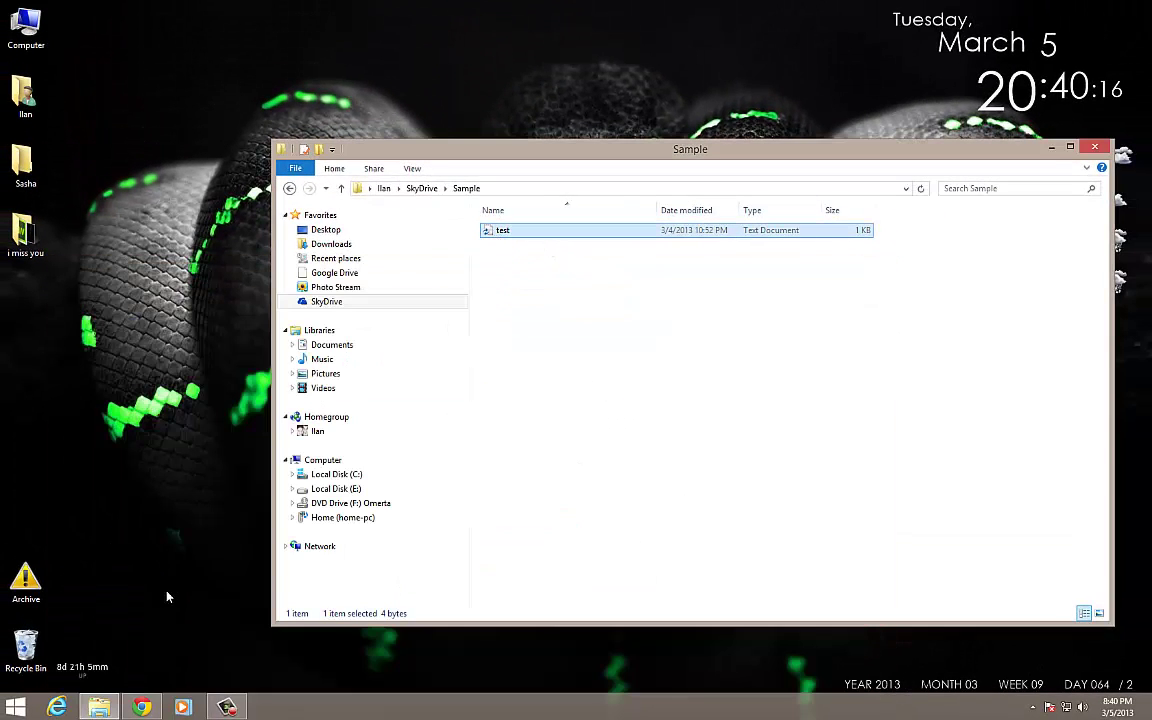
{"action": "key", "text": "alt+Tab"}
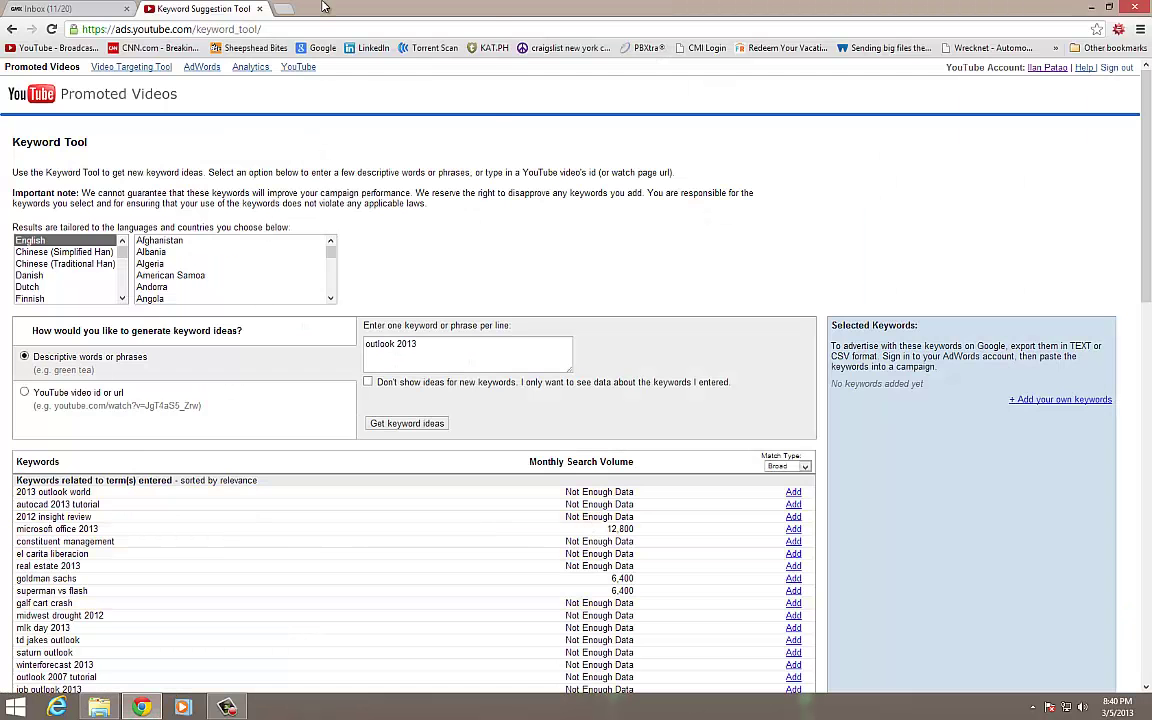
{"action": "right_click", "coordinate": [323, 7]}
{"action": "left_click", "coordinate": [355, 51]}
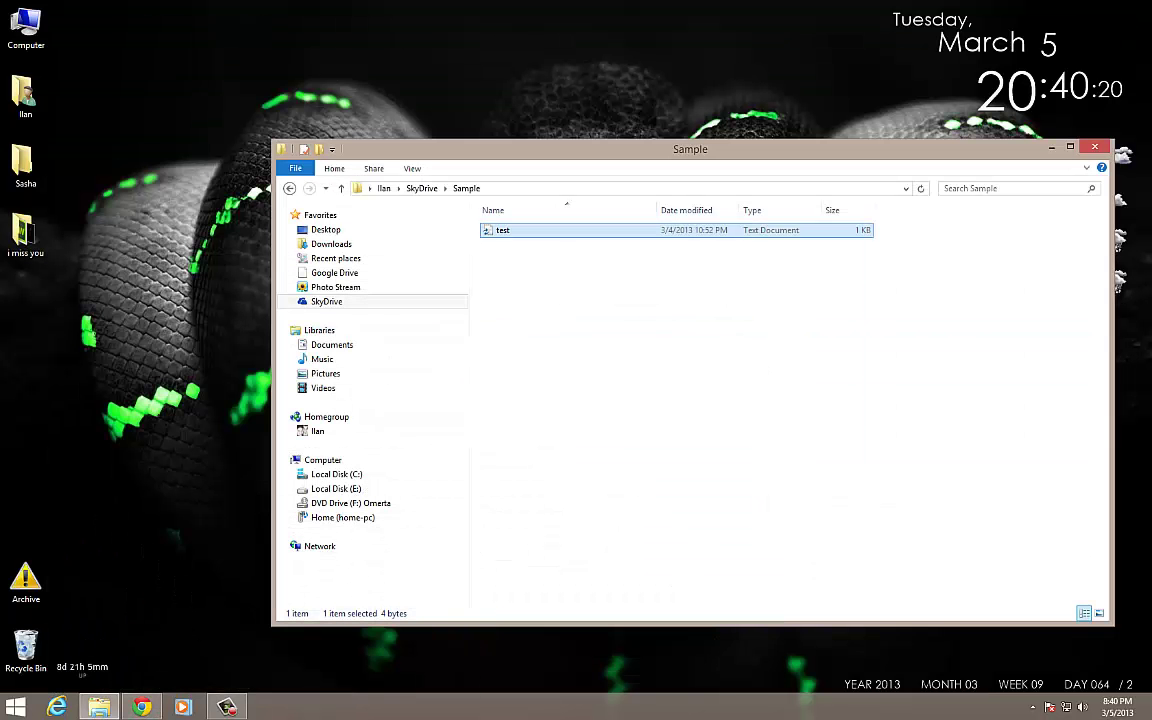
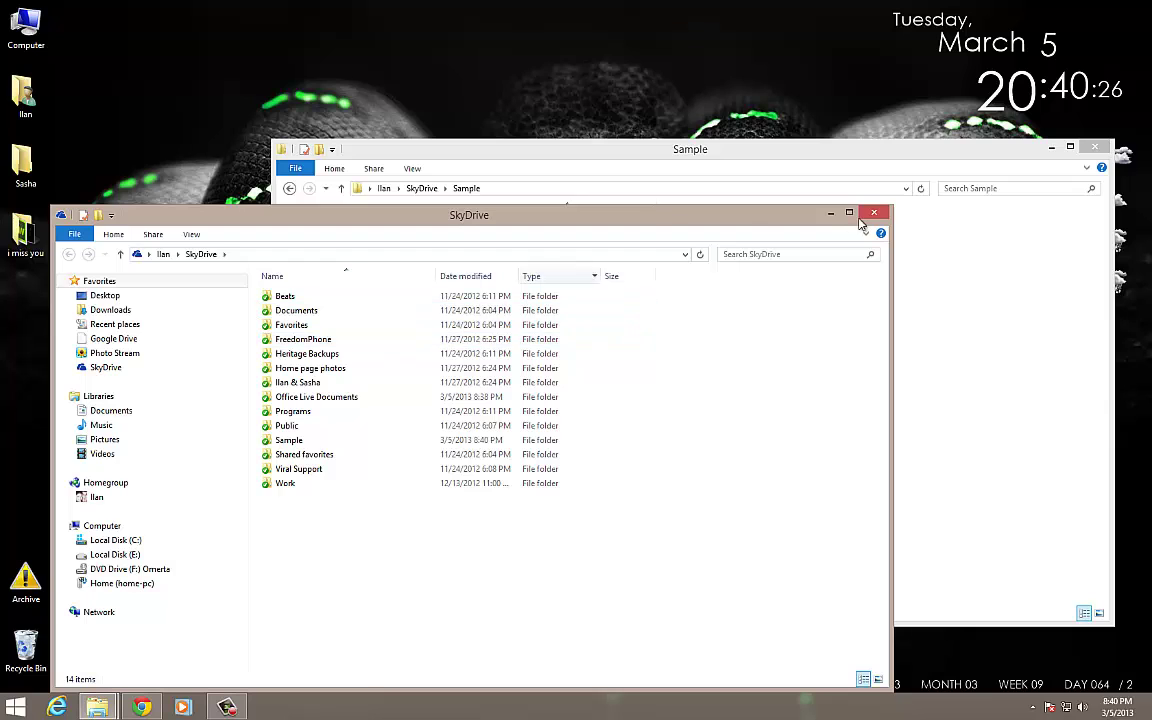
Close the SkyDrive folder window and bring up the SkyDrive tray icon's options from the overflow
{"action": "left_click", "coordinate": [874, 213]}
{"action": "left_click", "coordinate": [1033, 710]}
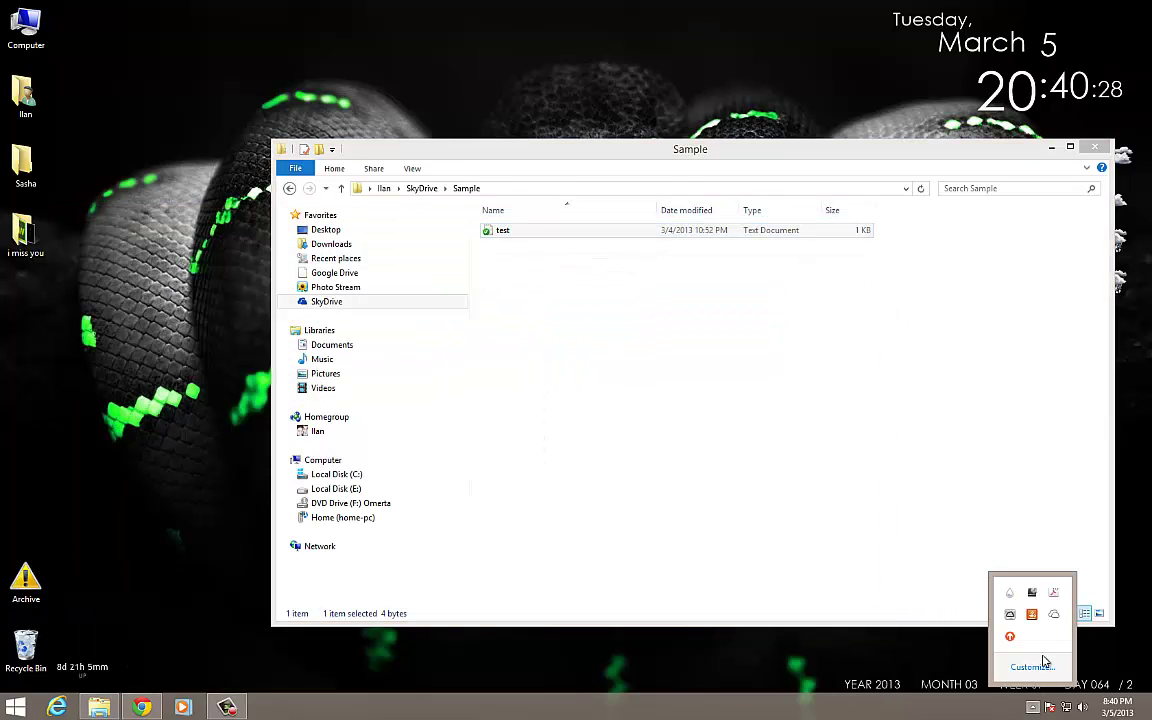
{"action": "right_click", "coordinate": [1083, 615]}
Go to Manage storage and sign in with the Microsoft account e-mail and password
{"action": "left_click", "coordinate": [1030, 556]}
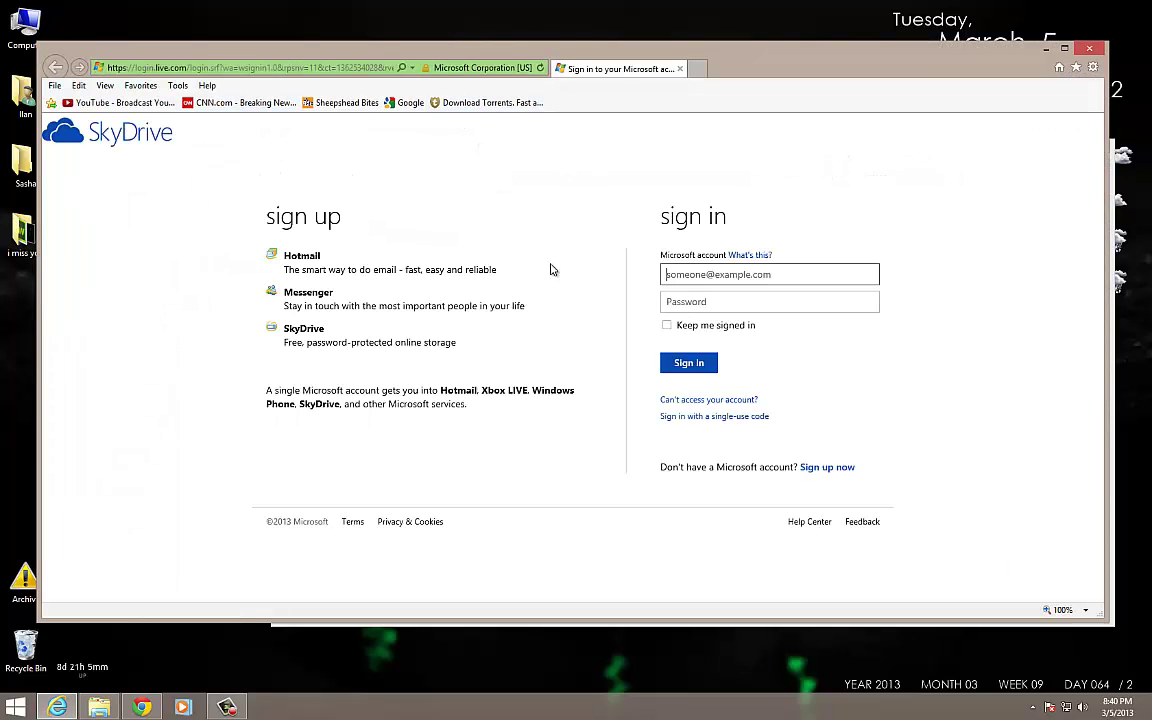
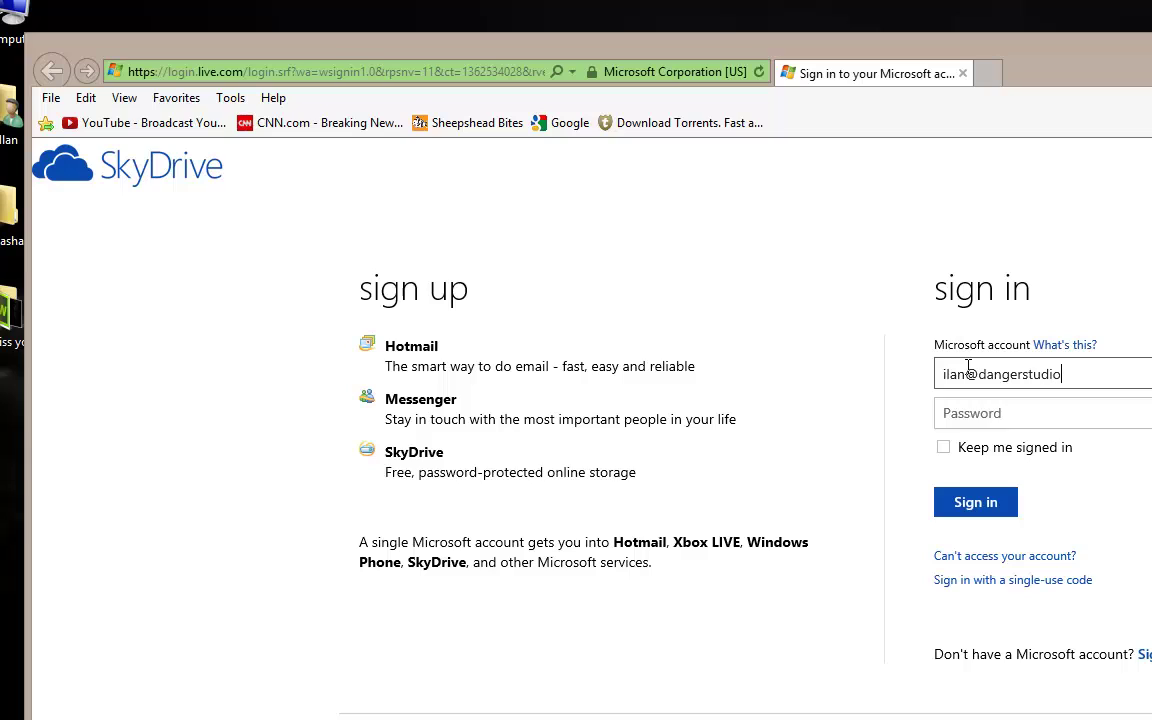
{"action": "key", "text": "Tab"}
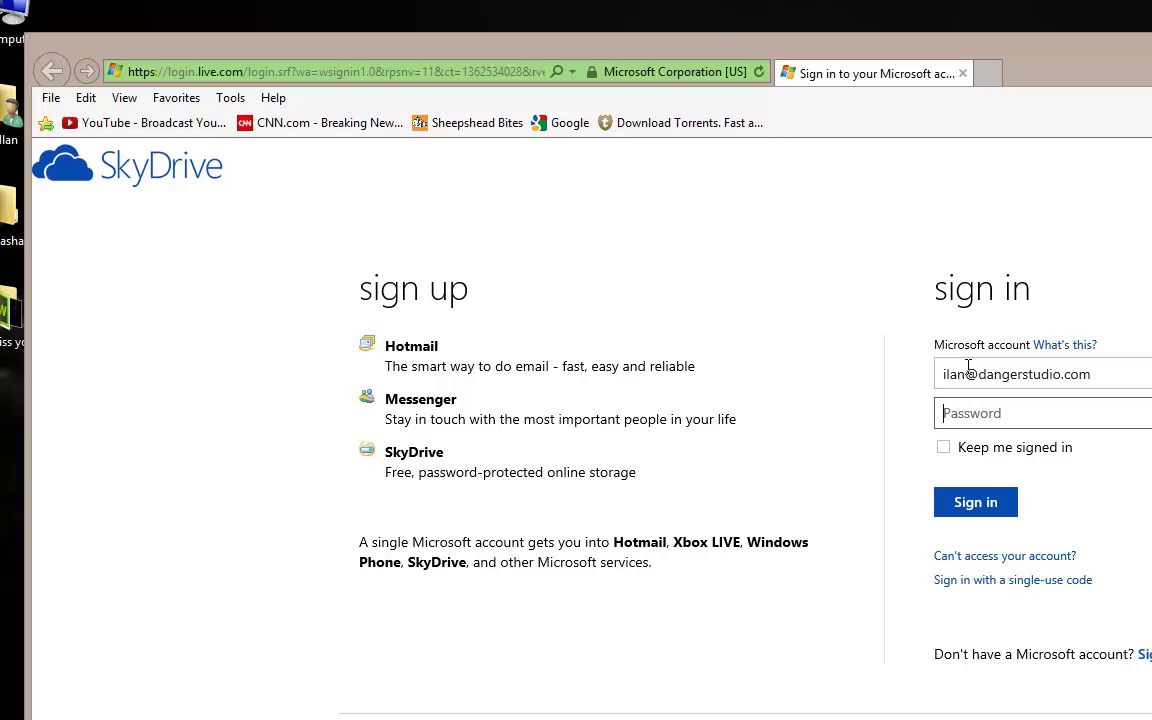
{"action": "type", "text": "•••••"}
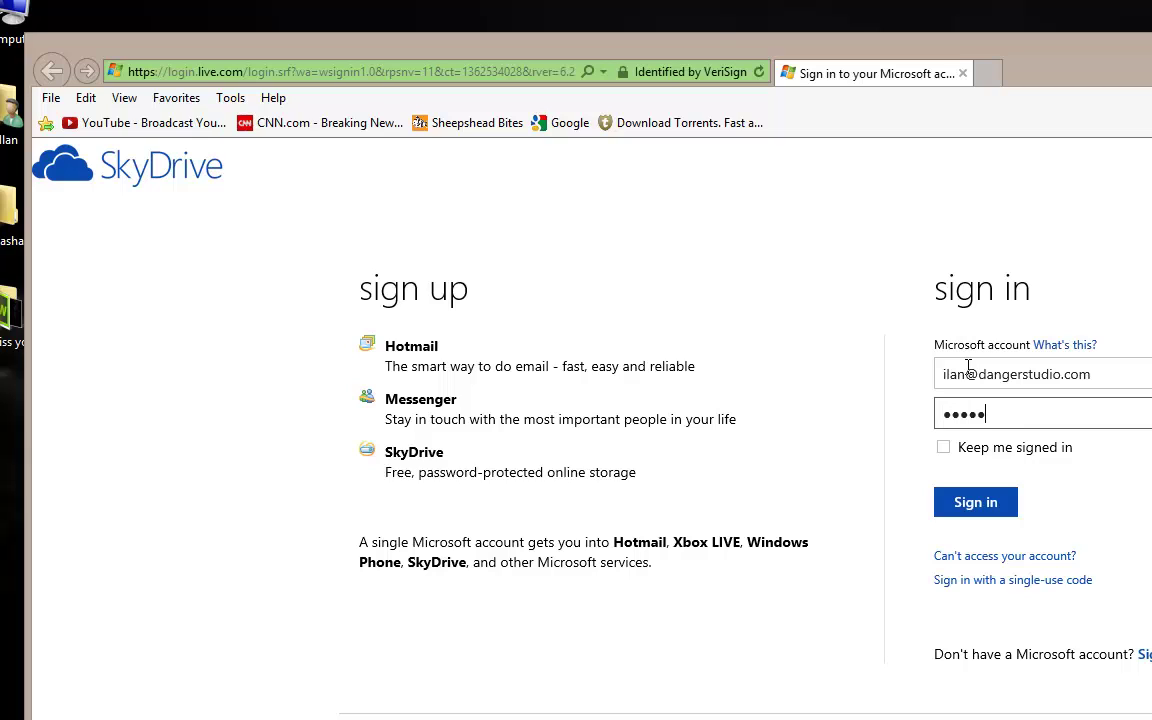
{"action": "key", "text": "Return"}
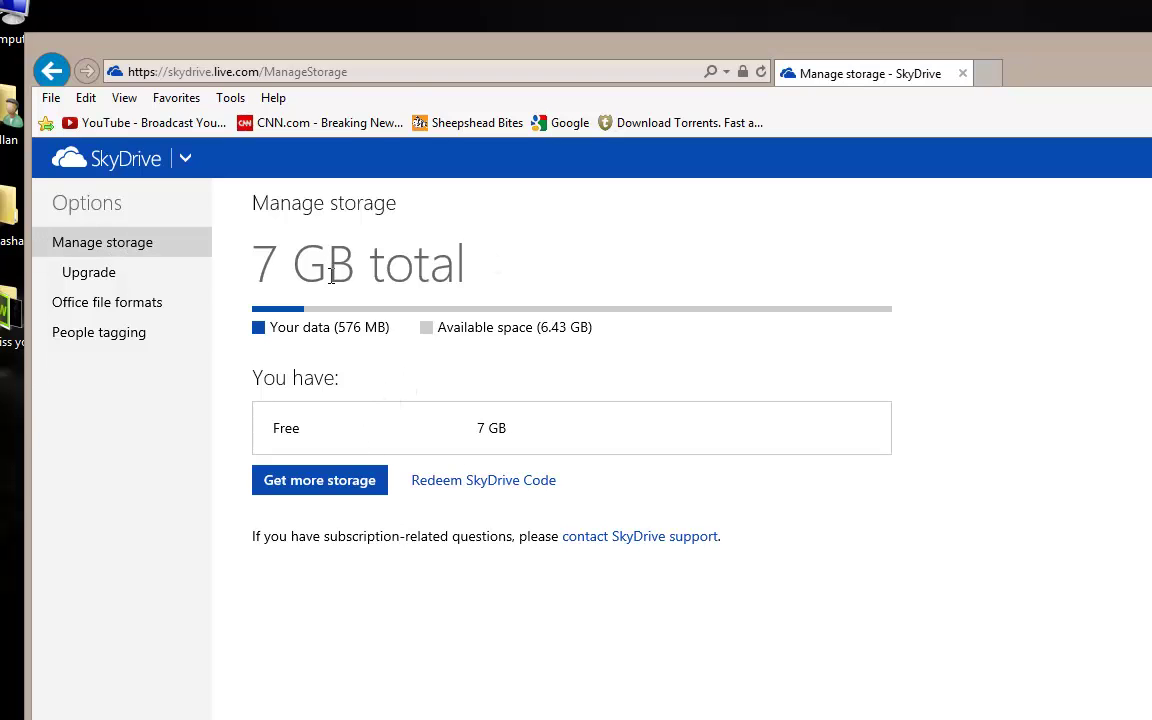
Highlight the 7 GB total and the Free 7 GB storage row on the storage page
{"action": "left_click_drag", "start_coordinate": [565, 280], "coordinate": [245, 265]}
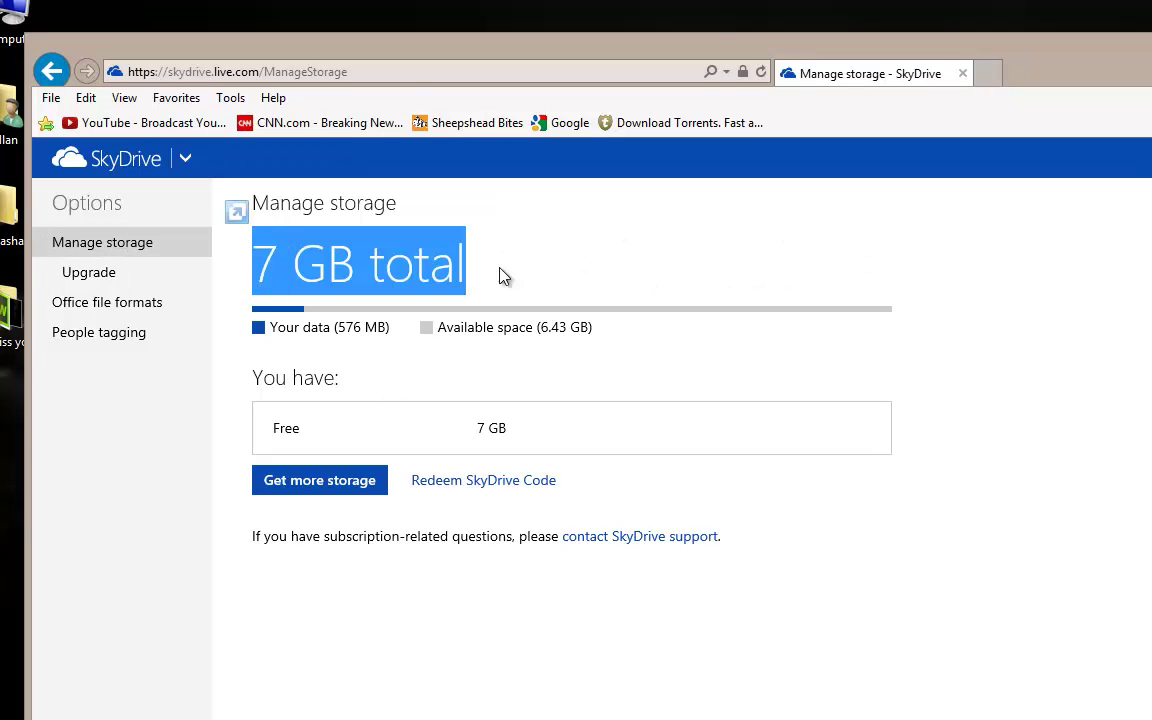
{"action": "left_click", "coordinate": [338, 268]}
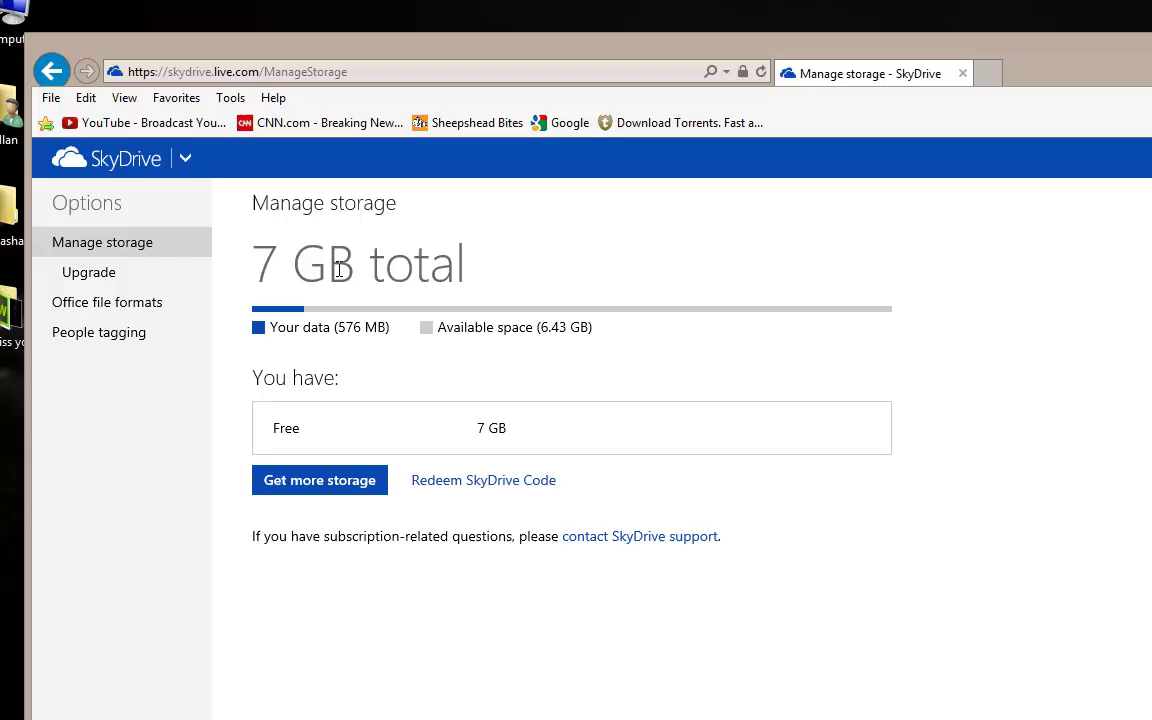
{"action": "triple_click", "coordinate": [244, 441]}
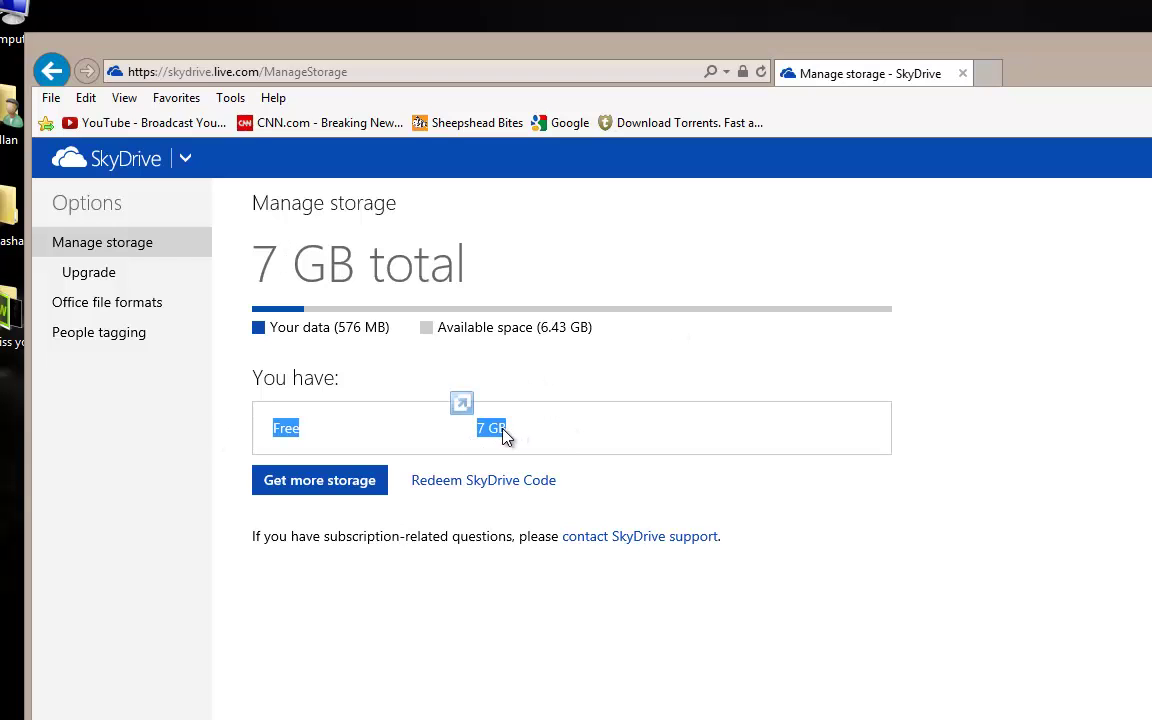
{"action": "left_click", "coordinate": [718, 428]}
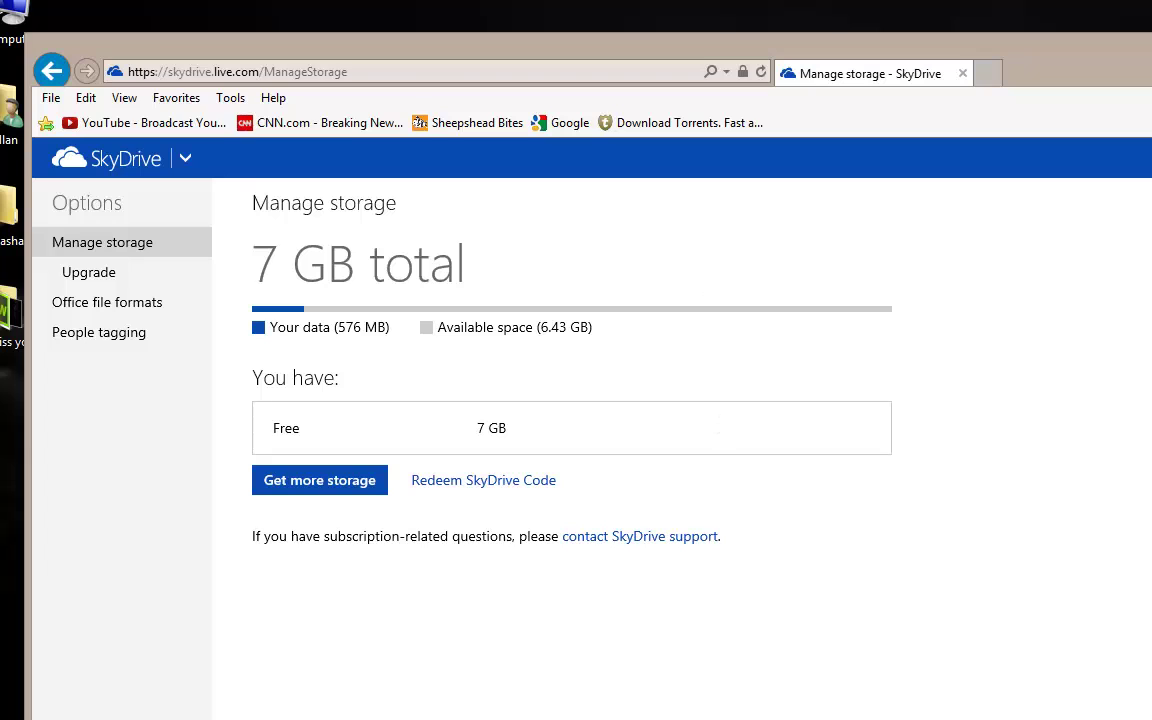
Trim the page address to skydrive.live.com to return to the main Files list
{"action": "left_click", "coordinate": [230, 97]}
{"action": "left_click", "coordinate": [272, 71]}
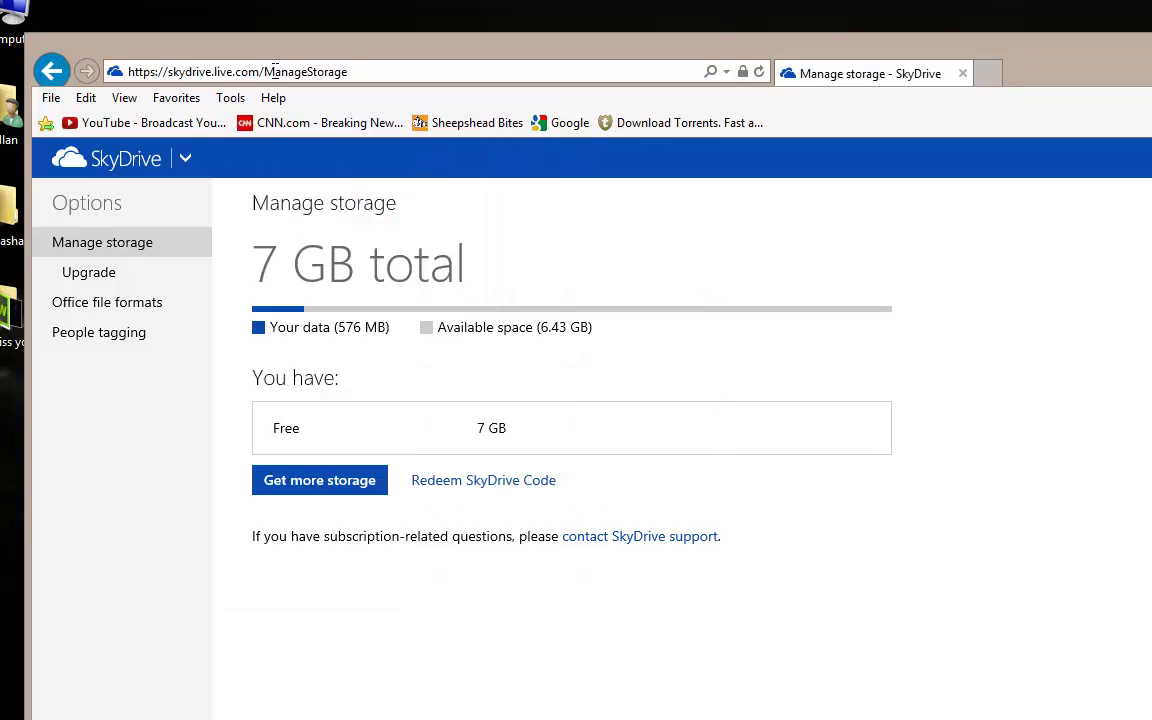
{"action": "left_click_drag", "start_coordinate": [272, 71], "coordinate": [706, 66]}
{"action": "key", "text": "BackSpace"}
{"action": "key", "text": "BackSpace"}
{"action": "key", "text": "Return"}
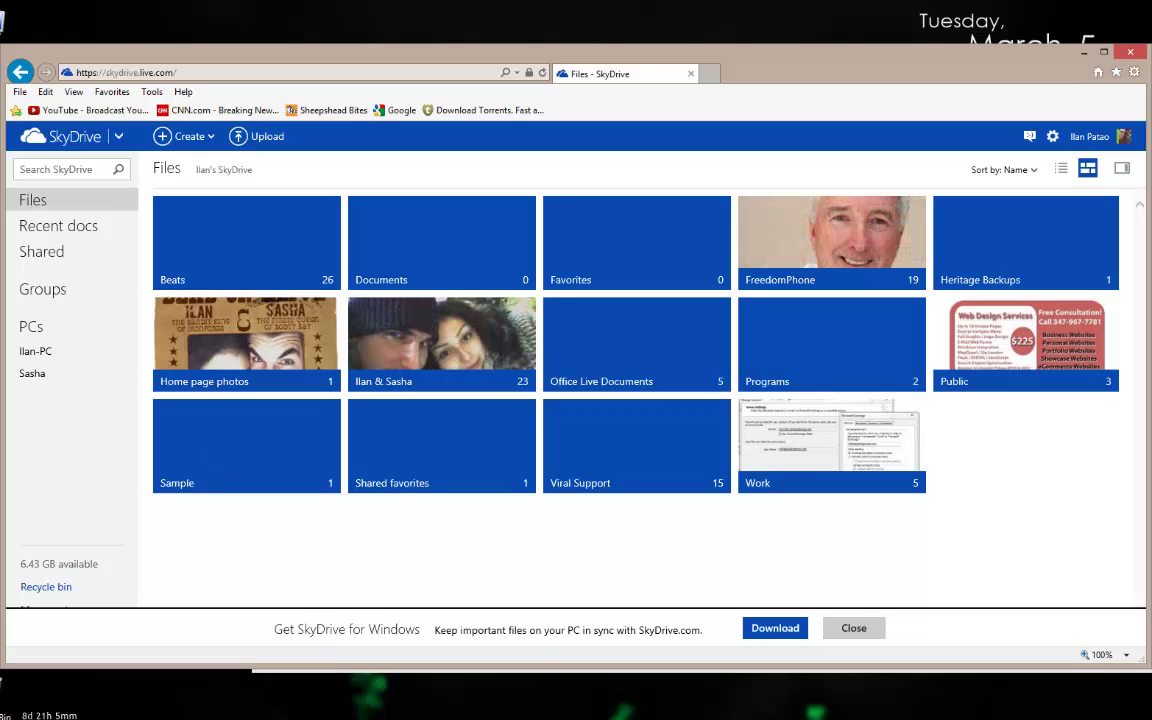
Open the Sample folder and view test.txt in a text editor, then close it
{"action": "left_click", "coordinate": [203, 470]}
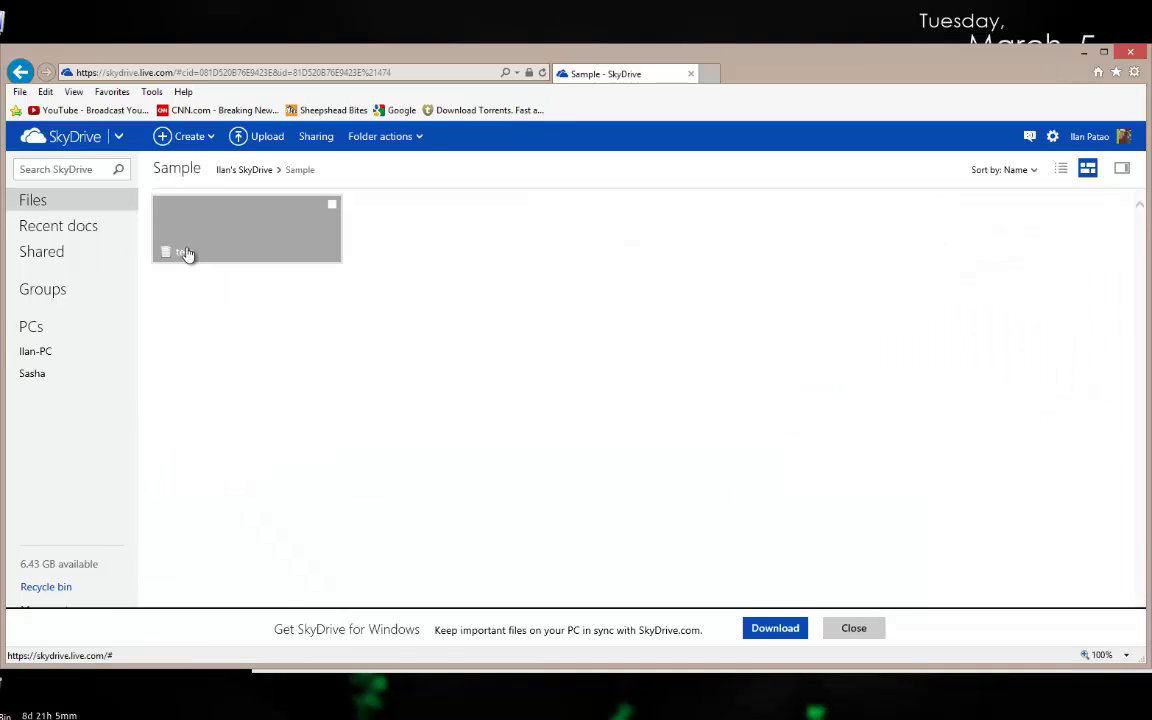
{"action": "left_click", "coordinate": [188, 255]}
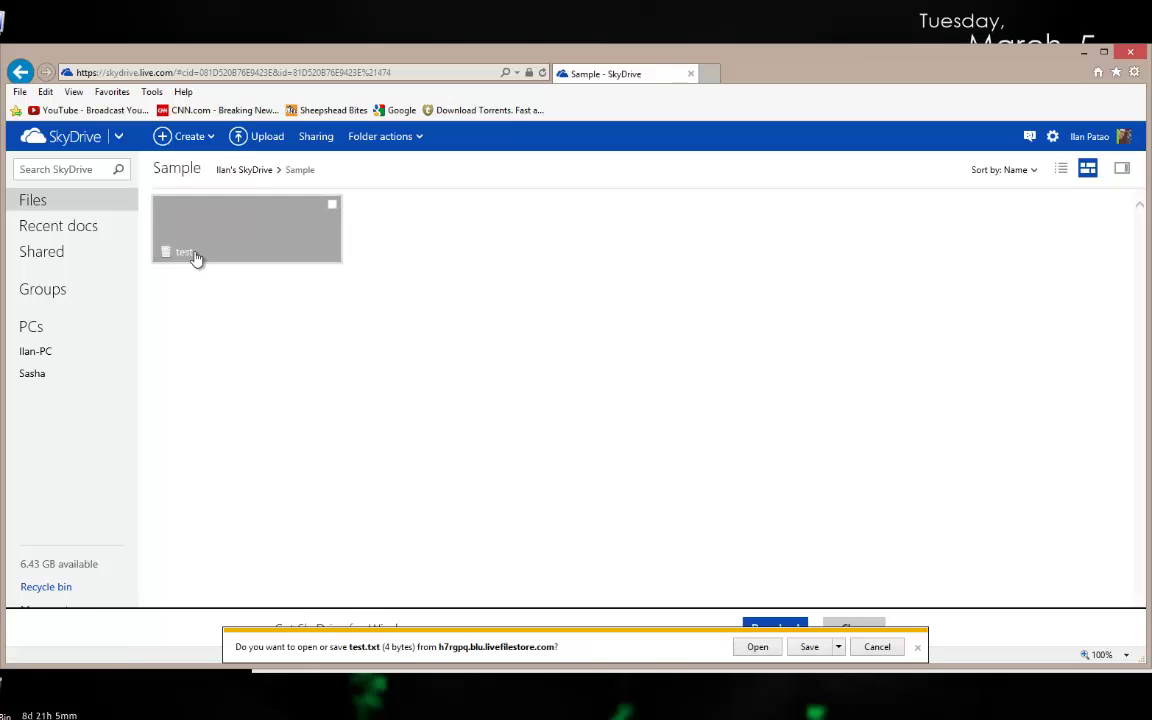
{"action": "left_click", "coordinate": [757, 646]}
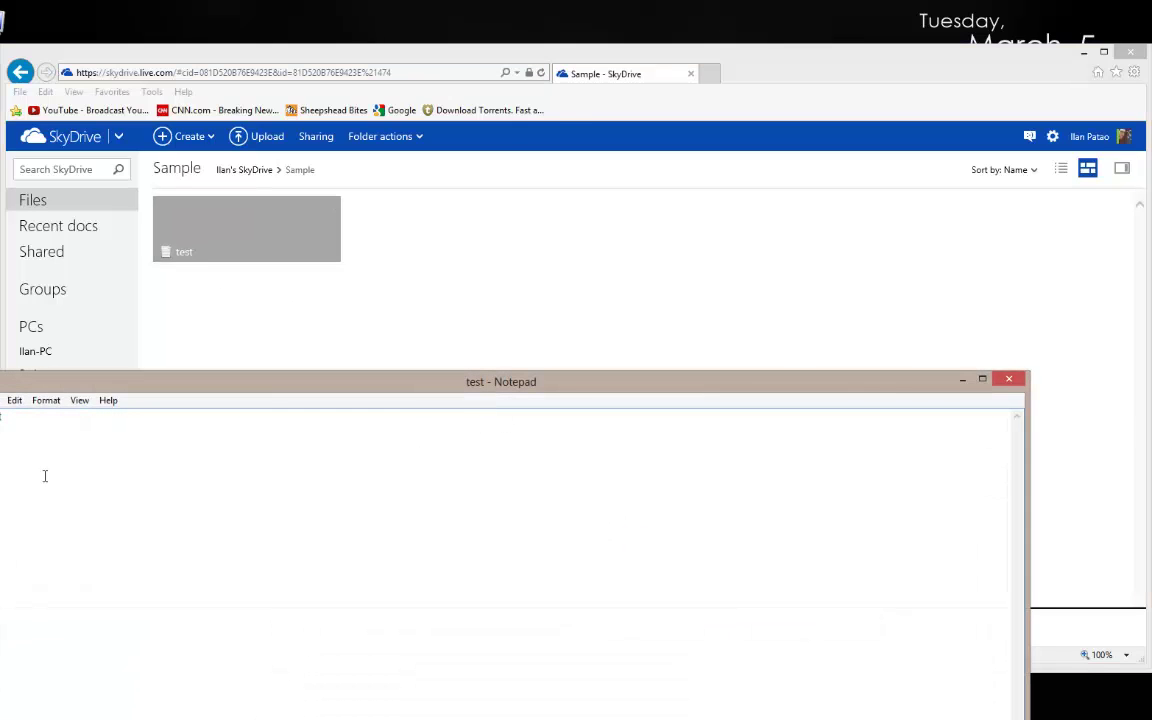
{"action": "left_click", "coordinate": [1009, 379]}
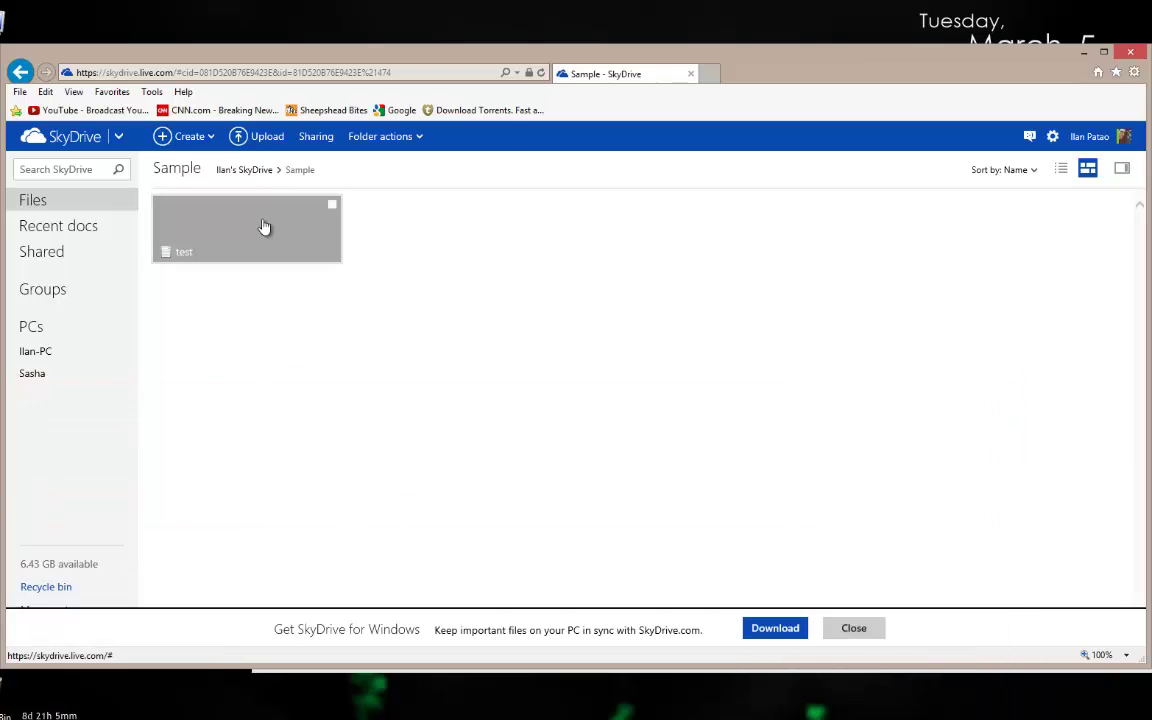
View test.txt's Properties (4 bytes), then try Sharing > Get a link and dismiss it unshared
{"action": "right_click", "coordinate": [260, 223]}
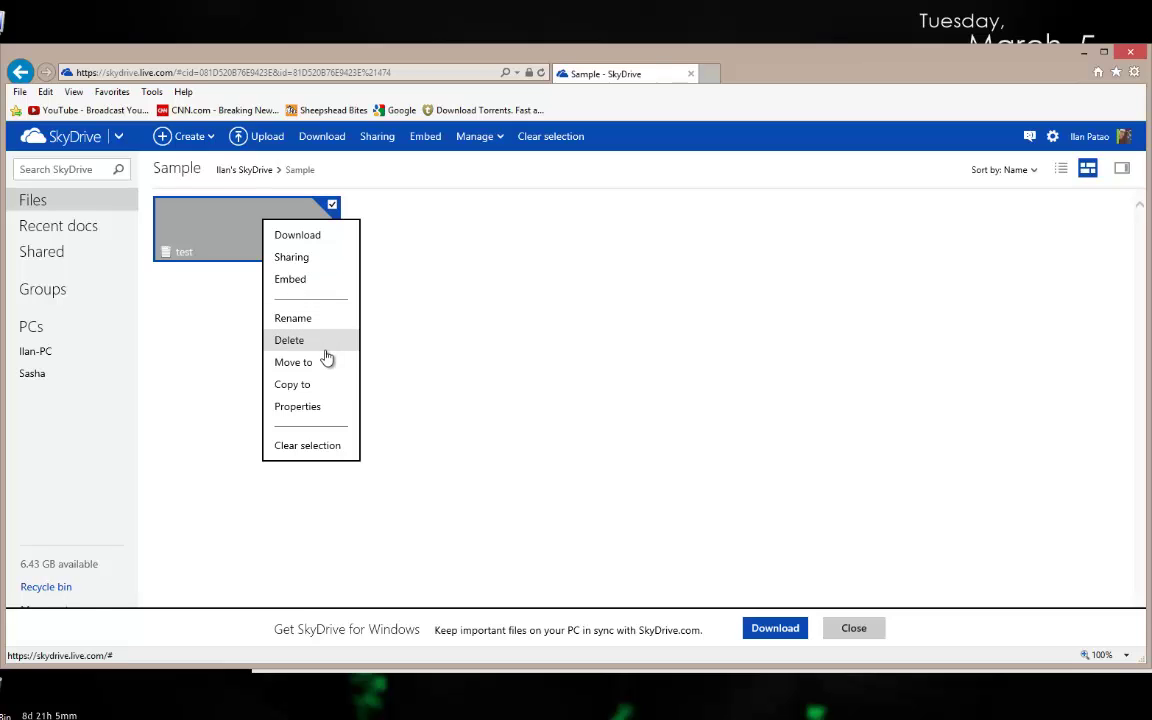
{"action": "left_click", "coordinate": [318, 408]}
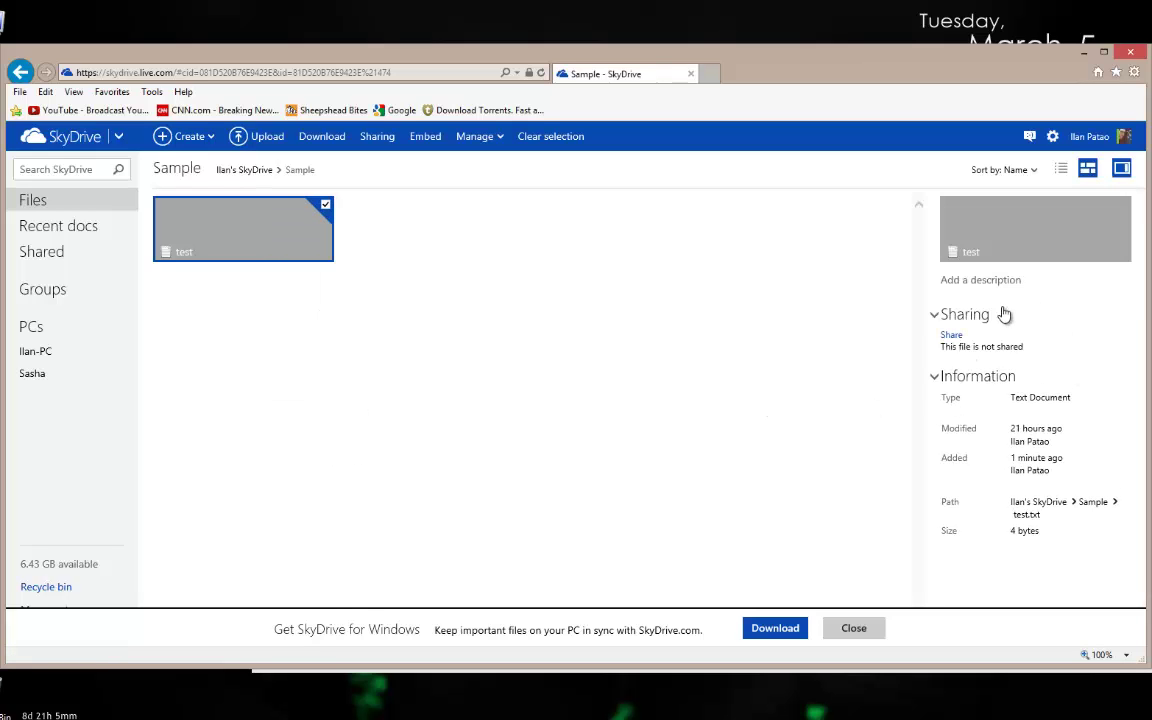
{"action": "right_click", "coordinate": [241, 239]}
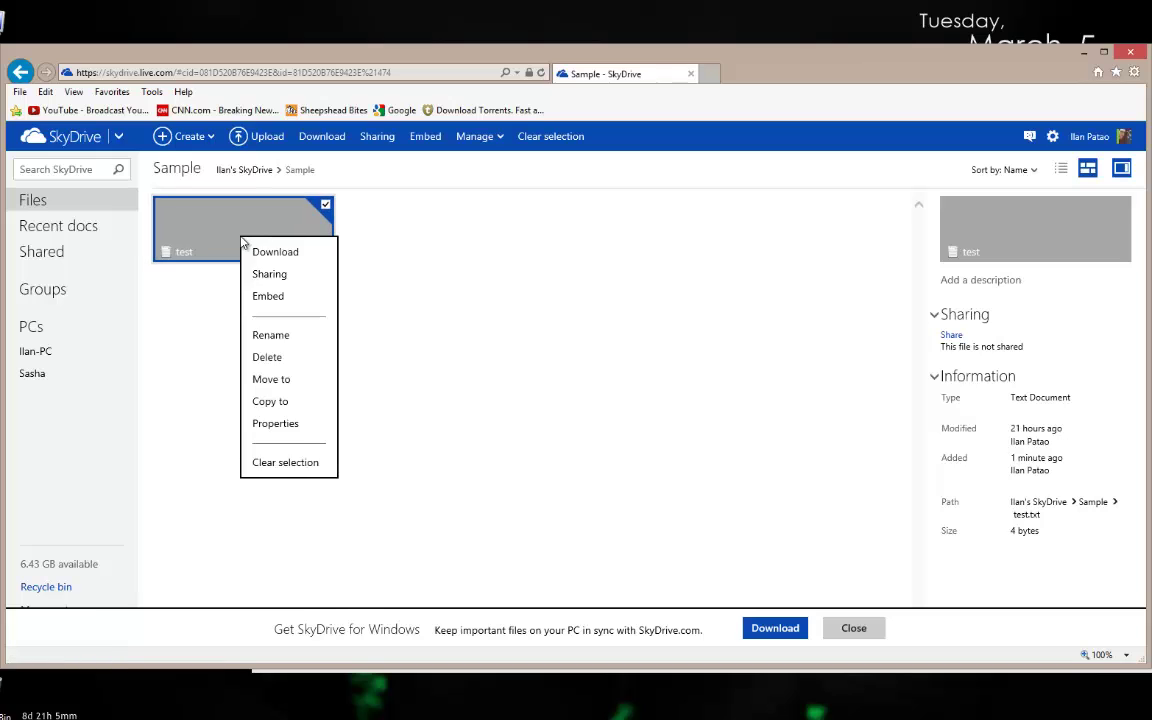
{"action": "left_click", "coordinate": [292, 277]}
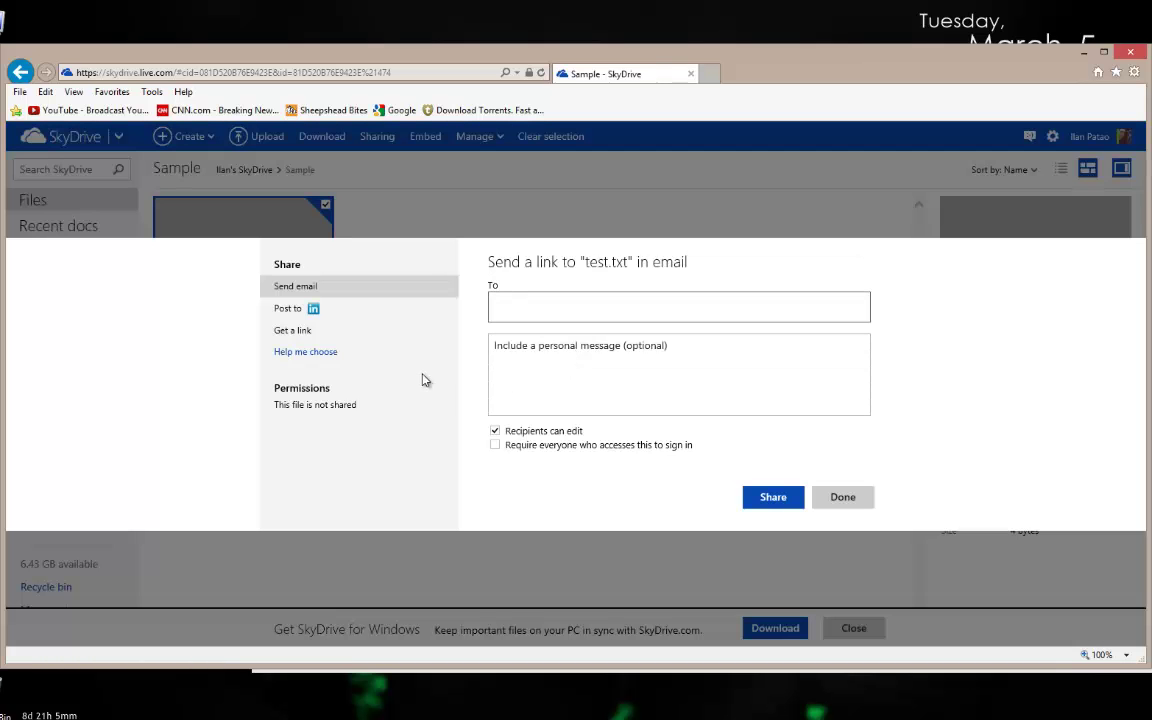
{"action": "left_click", "coordinate": [303, 330]}
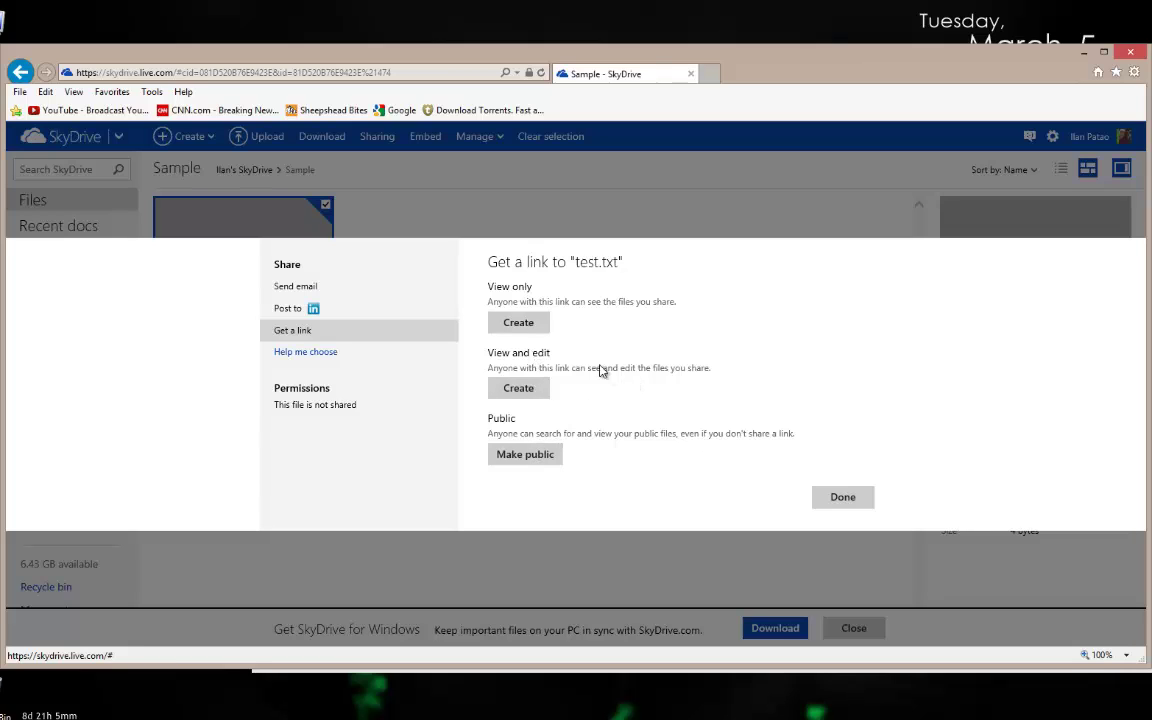
{"action": "left_click", "coordinate": [845, 498]}
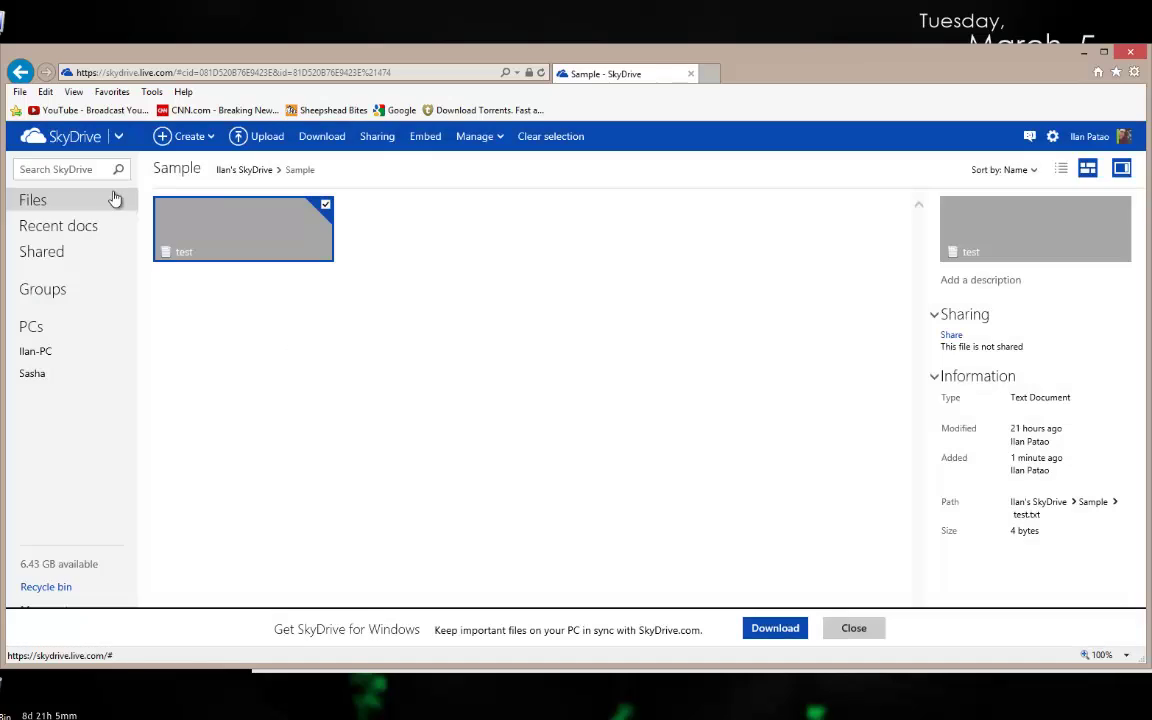
Create a new Excel workbook named Book1 in Sample via Create > Excel workbook
{"action": "left_click", "coordinate": [326, 205]}
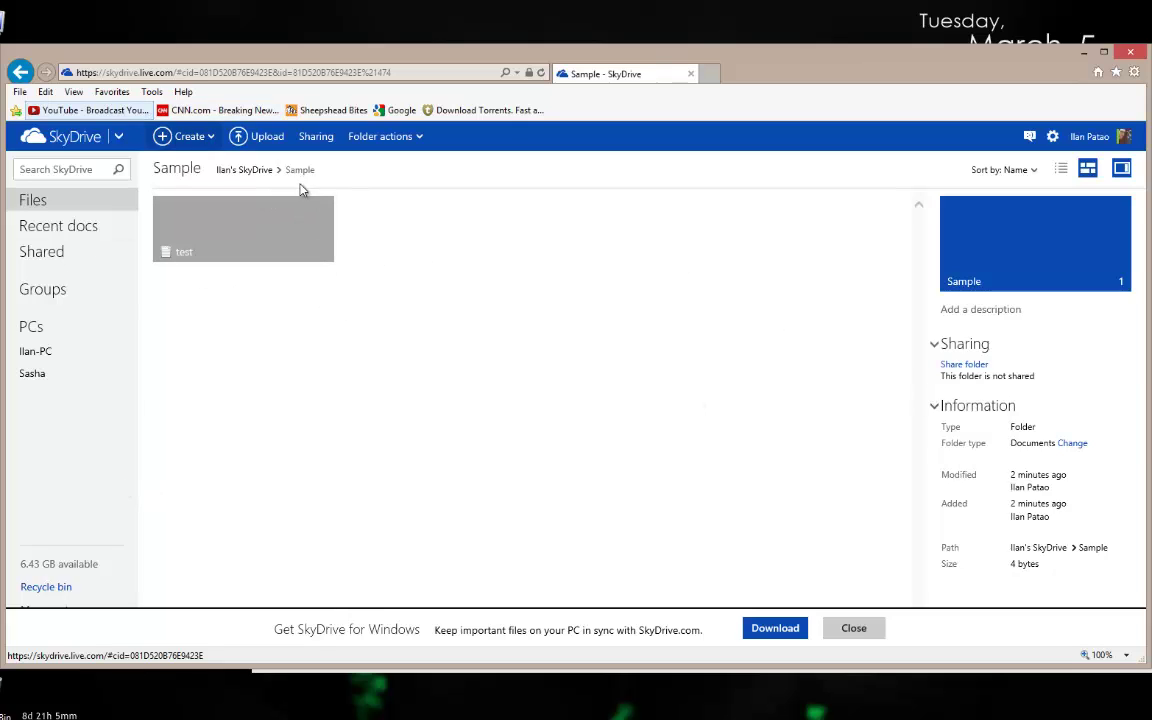
{"action": "left_click", "coordinate": [208, 138]}
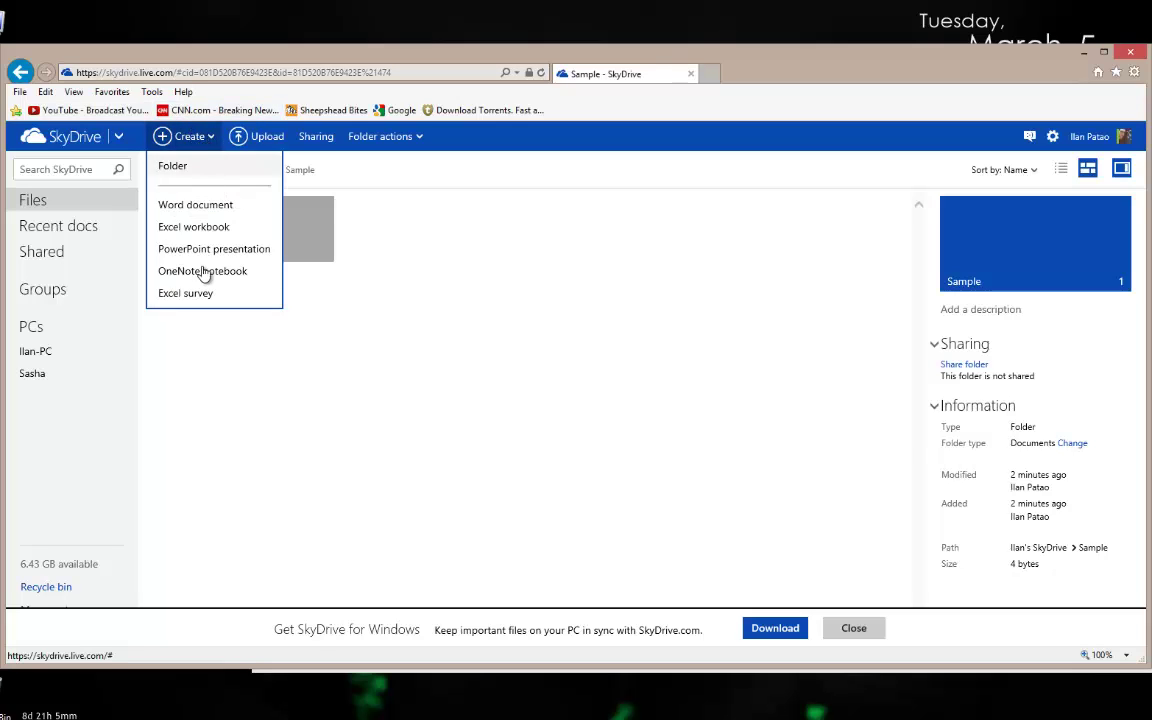
{"action": "left_click", "coordinate": [193, 228]}
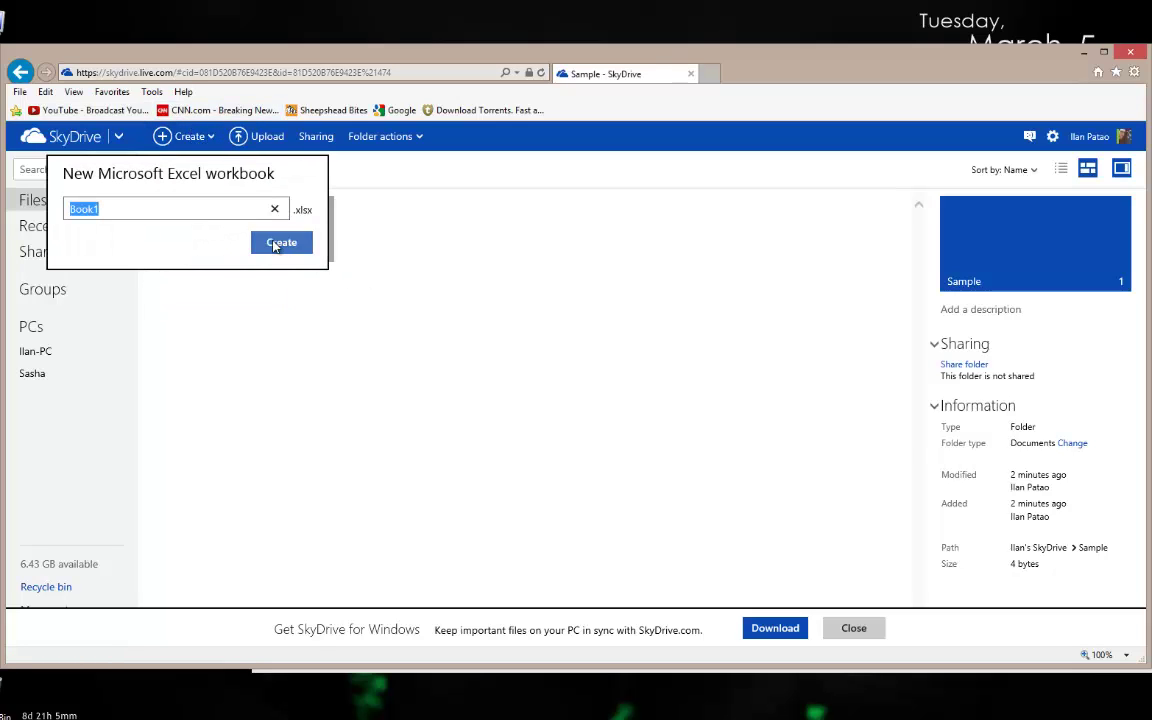
{"action": "left_click", "coordinate": [279, 242]}
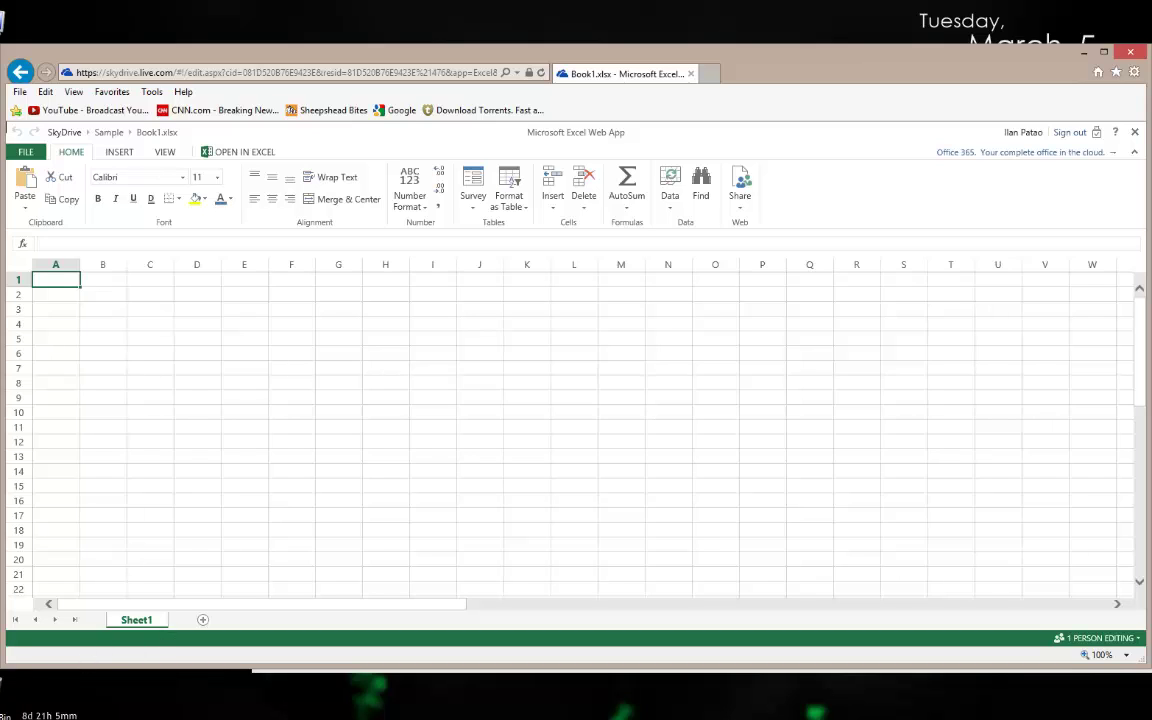
{"action": "left_click", "coordinate": [150, 383]}
{"action": "left_click", "coordinate": [385, 368]}
{"action": "left_click", "coordinate": [621, 397]}
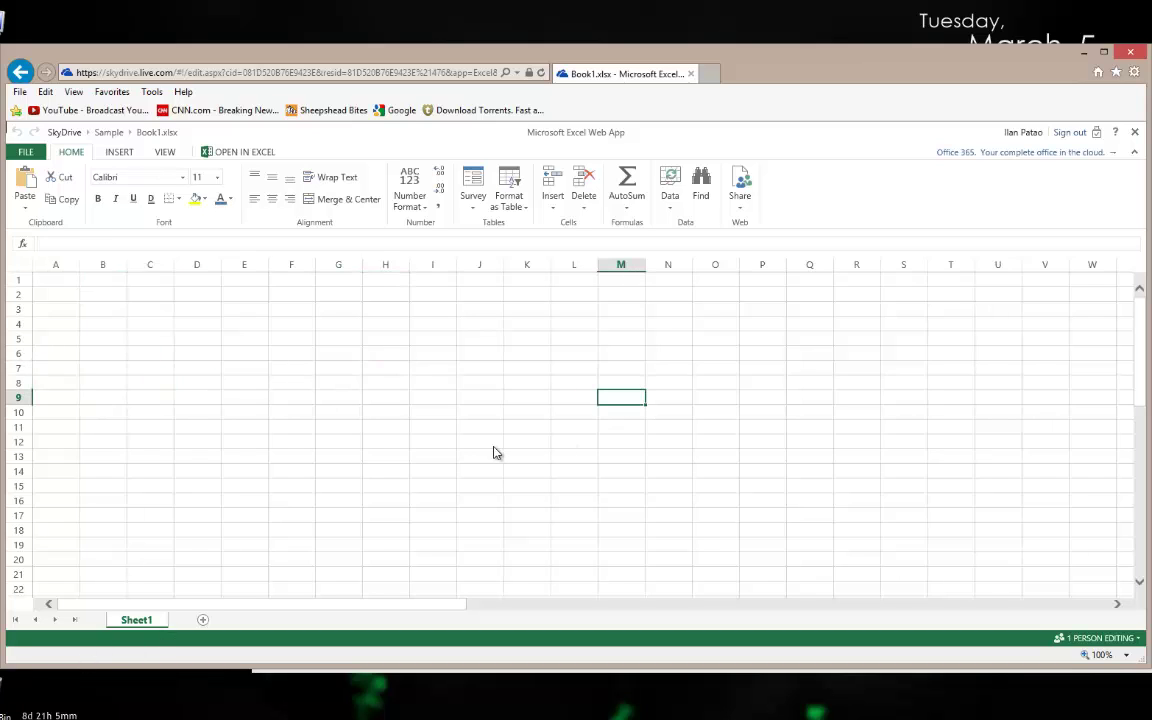
{"action": "left_click", "coordinate": [480, 441]}
{"action": "left_click", "coordinate": [281, 388]}
{"action": "left_click", "coordinate": [58, 286]}
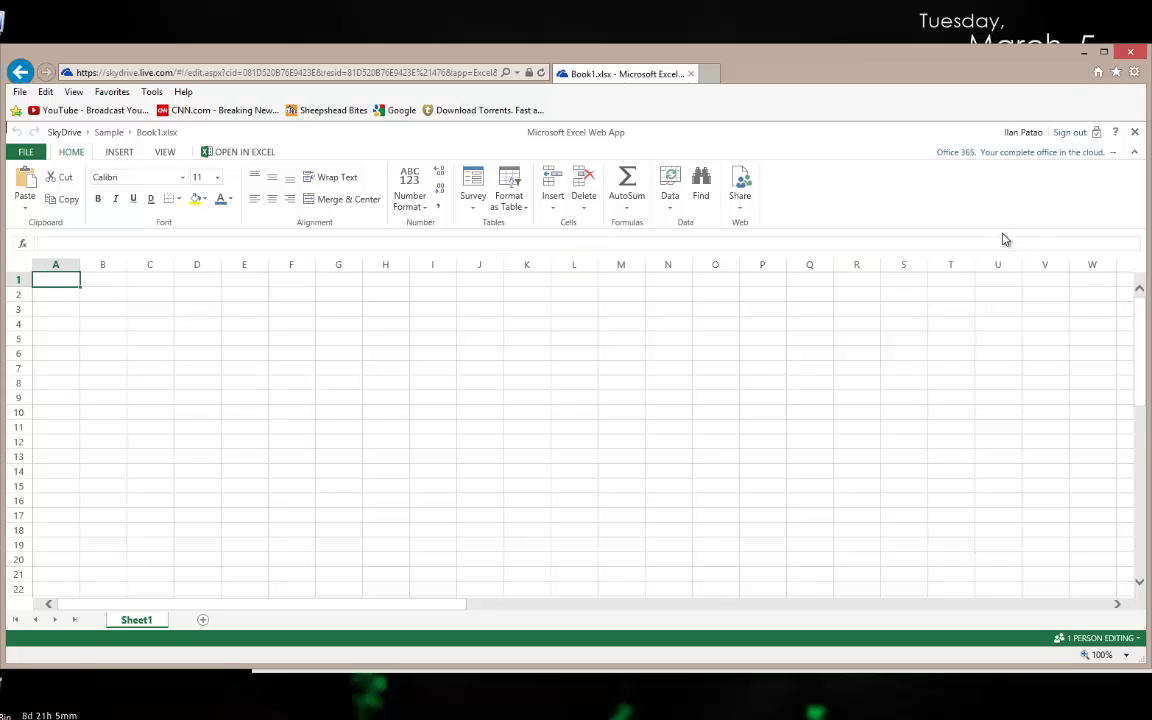
{"action": "left_click", "coordinate": [702, 400]}
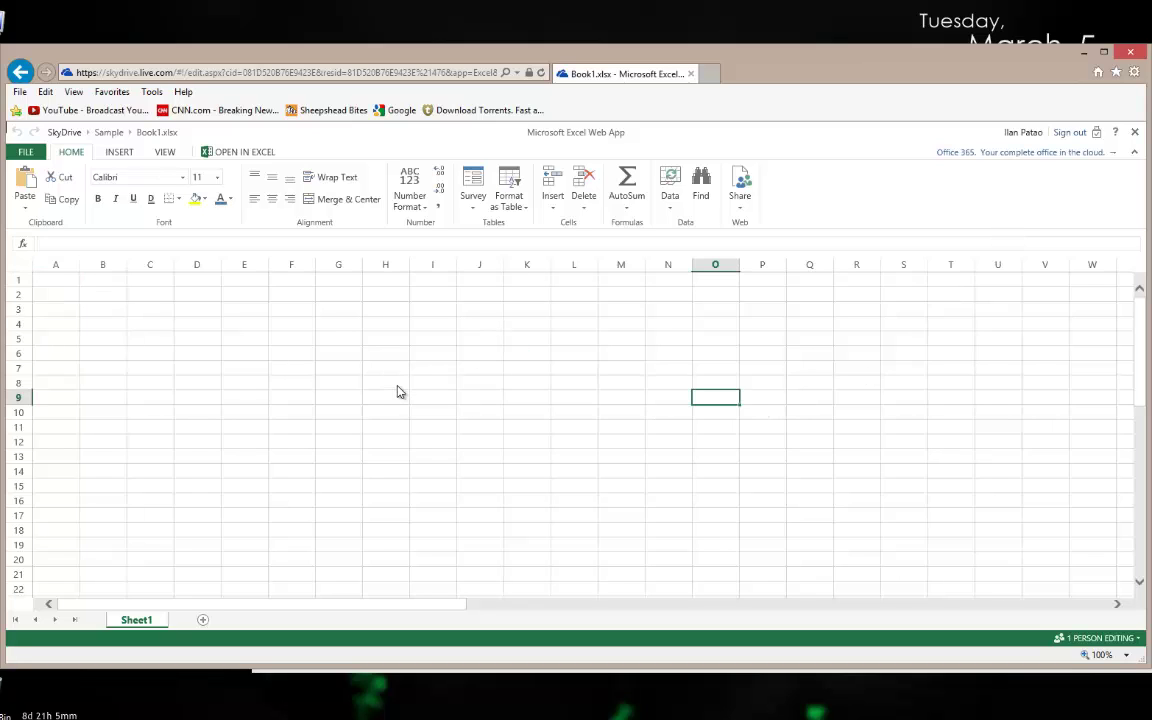
{"action": "left_click", "coordinate": [398, 386]}
{"action": "left_click", "coordinate": [192, 372]}
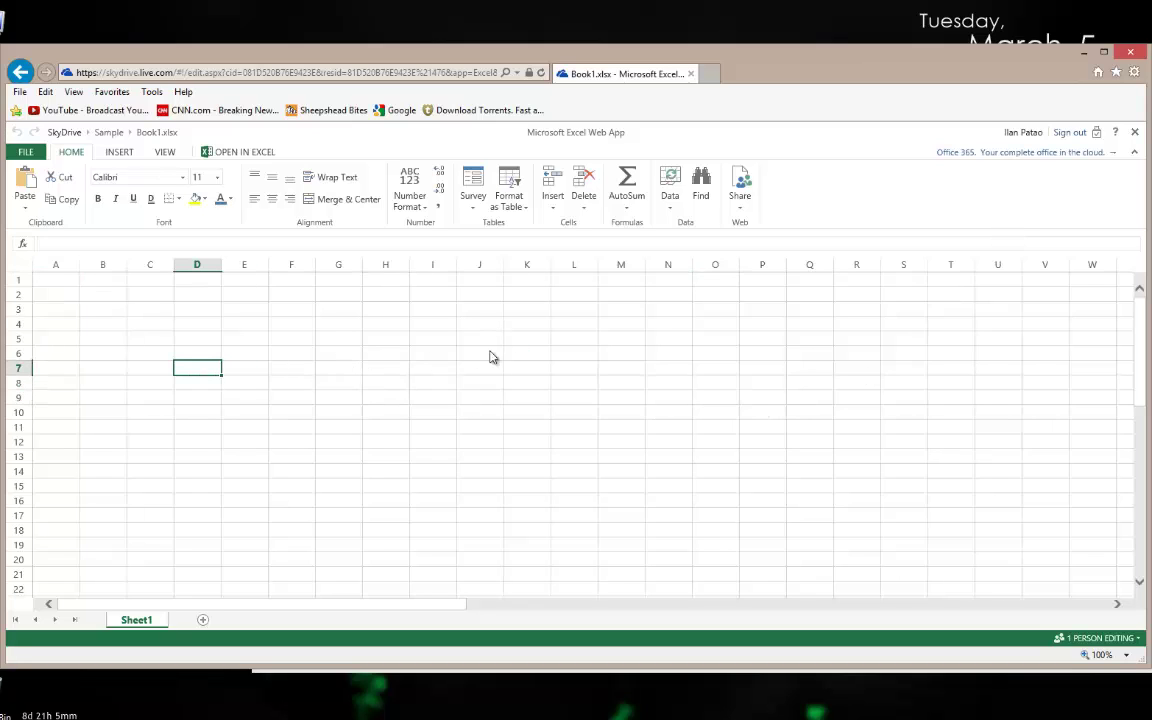
{"action": "left_click", "coordinate": [50, 285]}
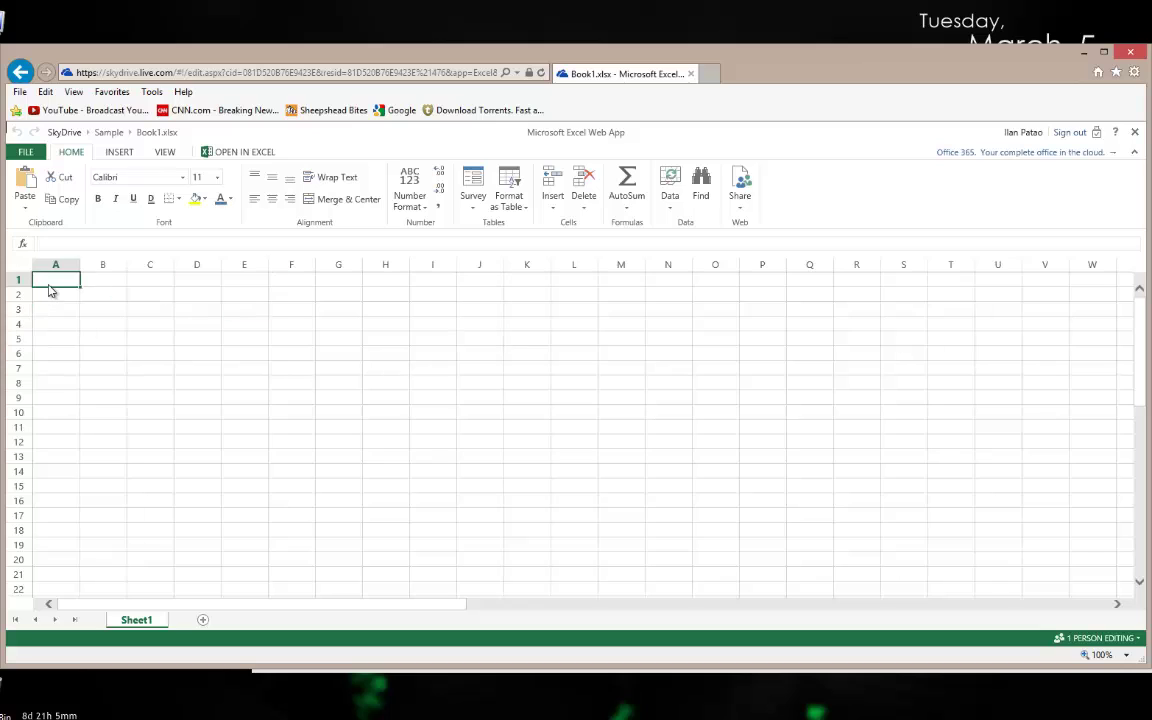
{"action": "left_click", "coordinate": [405, 356]}
{"action": "left_click", "coordinate": [609, 401]}
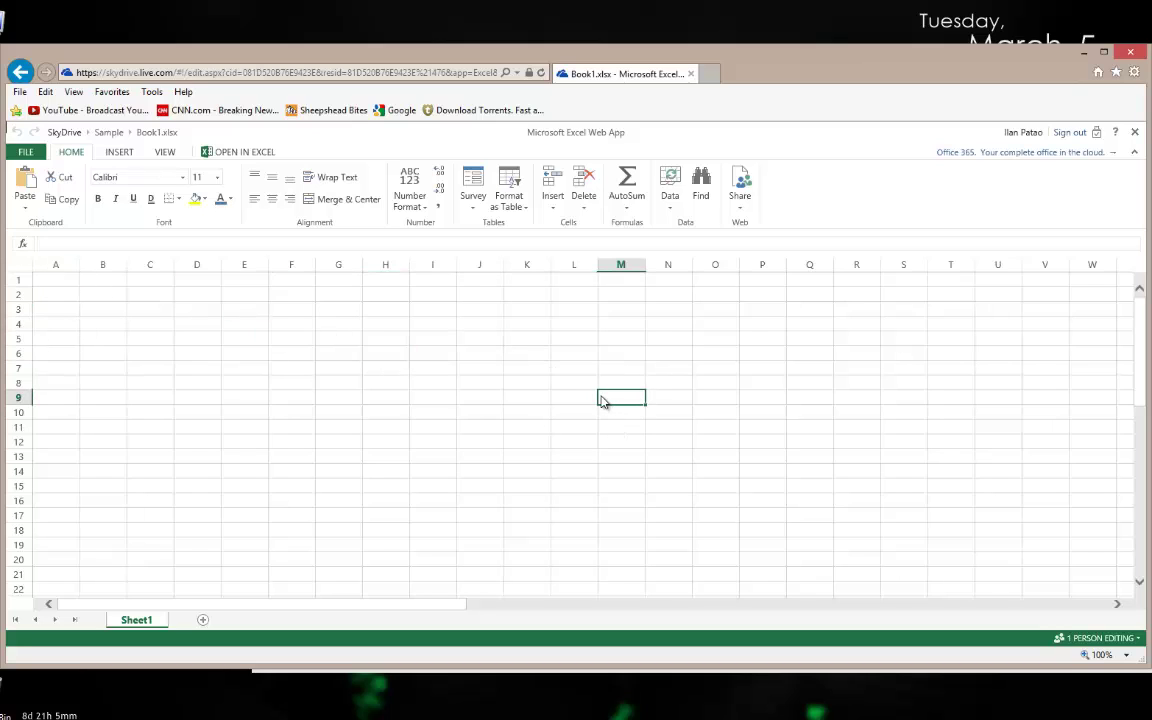
{"action": "left_click", "coordinate": [451, 418]}
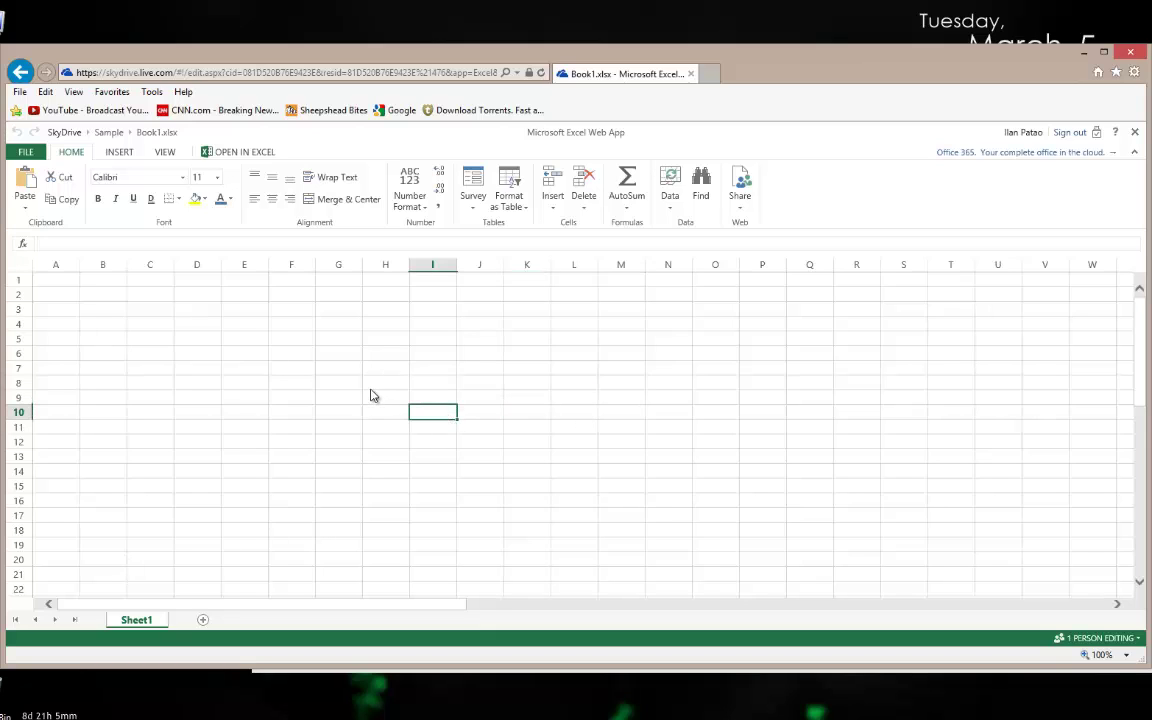
{"action": "left_click", "coordinate": [337, 387]}
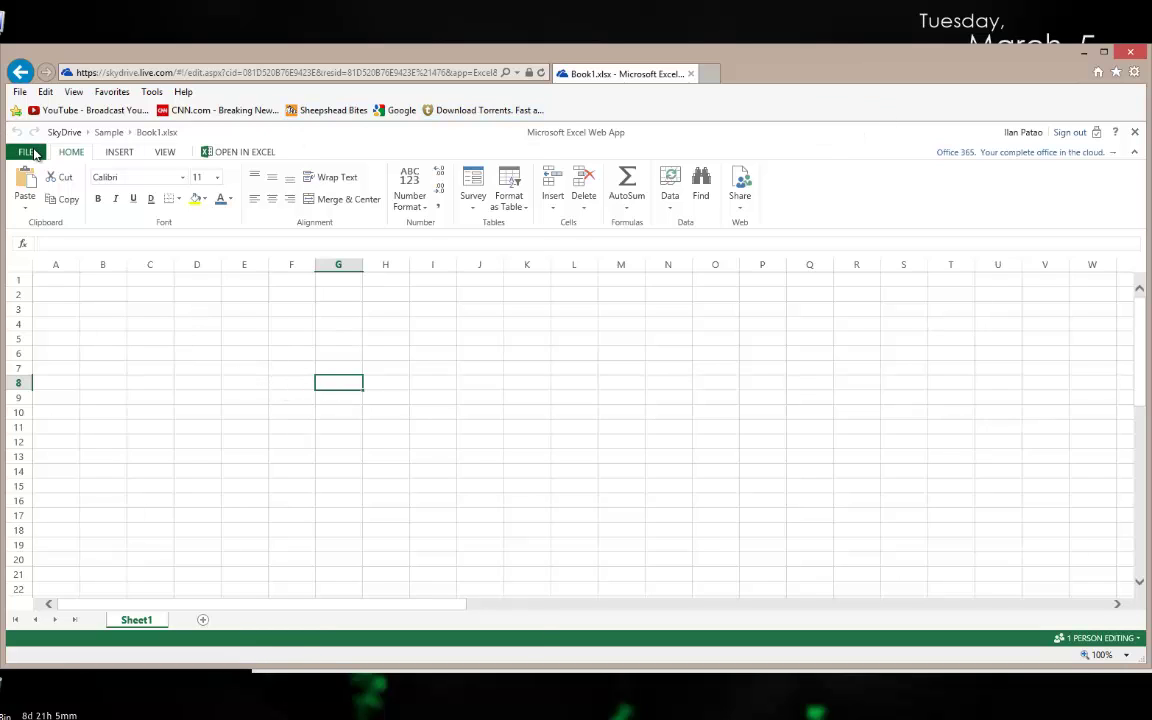
{"action": "left_click", "coordinate": [32, 152]}
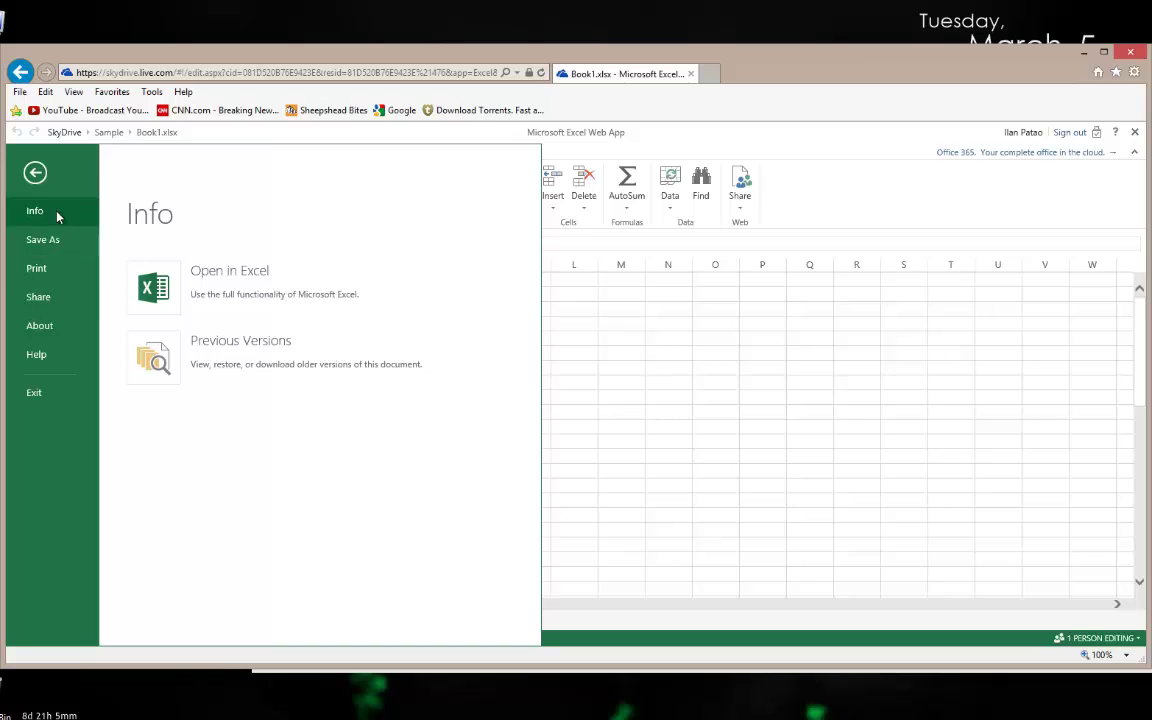
{"action": "left_click", "coordinate": [616, 345]}
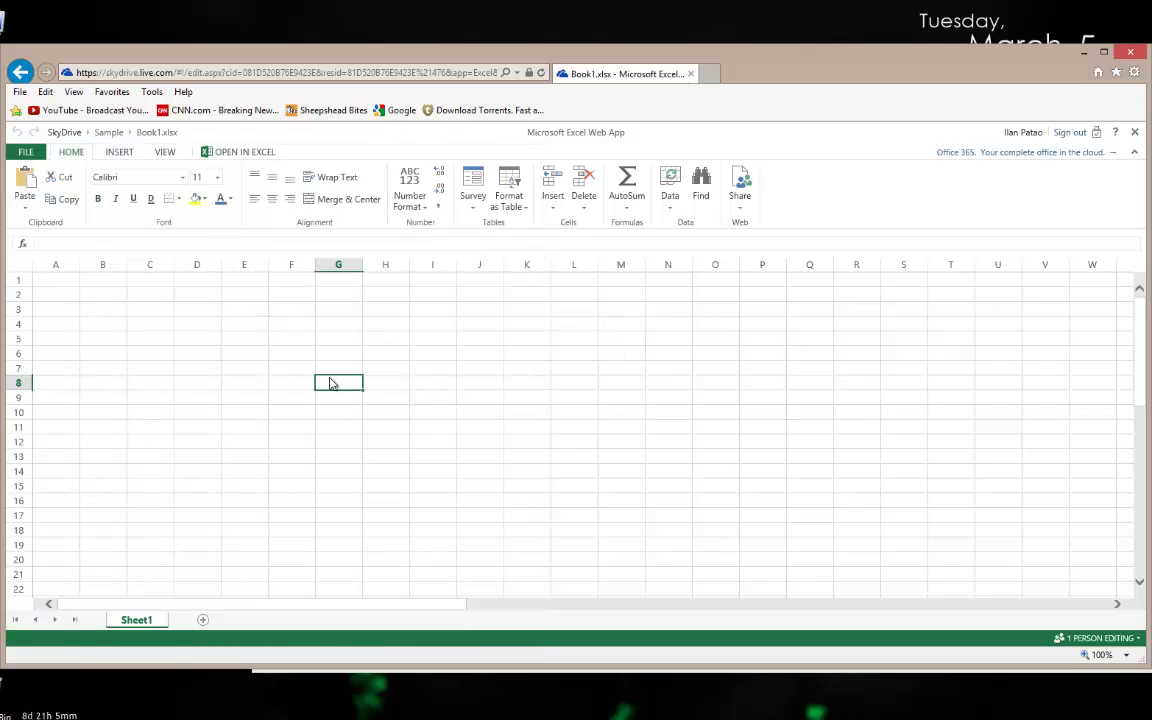
{"action": "left_click", "coordinate": [527, 427]}
{"action": "left_click", "coordinate": [138, 152]}
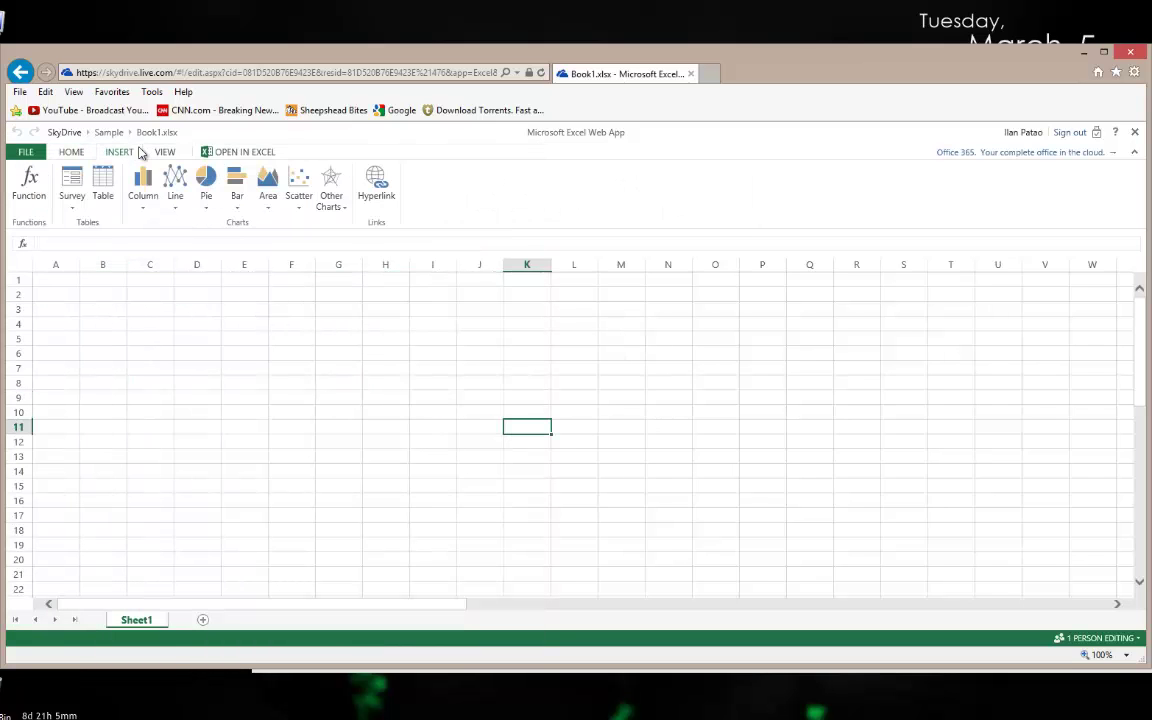
{"action": "left_click", "coordinate": [162, 152]}
{"action": "left_click", "coordinate": [90, 153]}
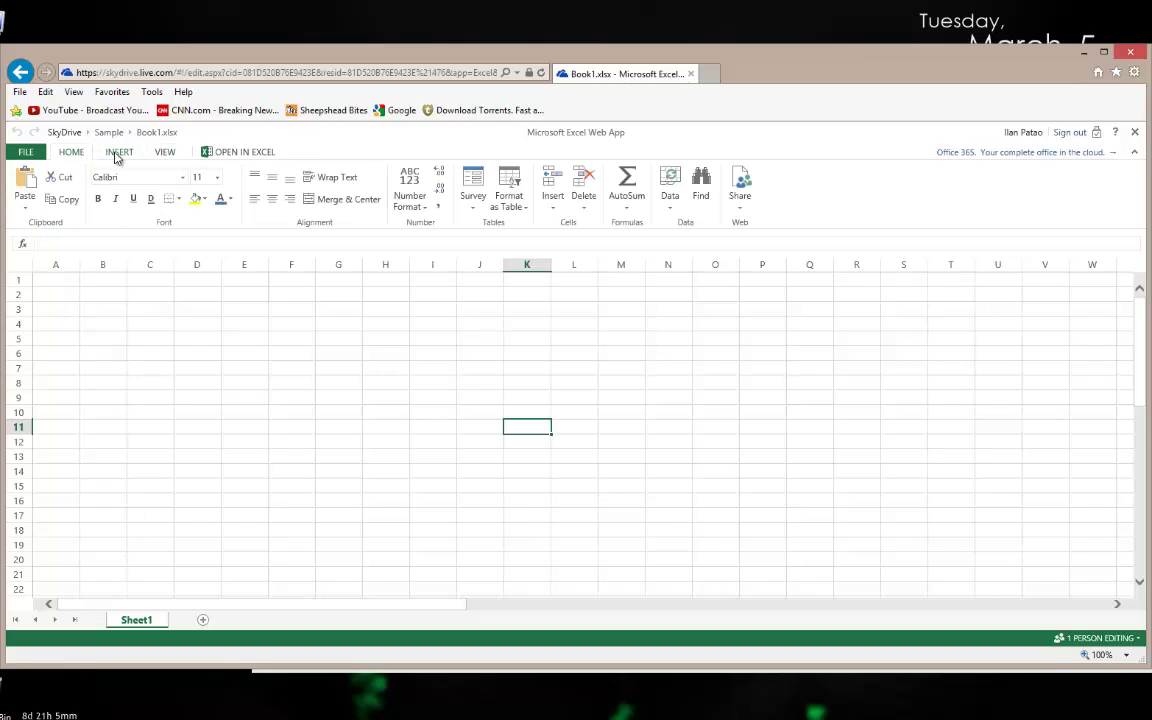
{"action": "left_click", "coordinate": [118, 153]}
{"action": "left_click", "coordinate": [66, 154]}
{"action": "left_click", "coordinate": [388, 374]}
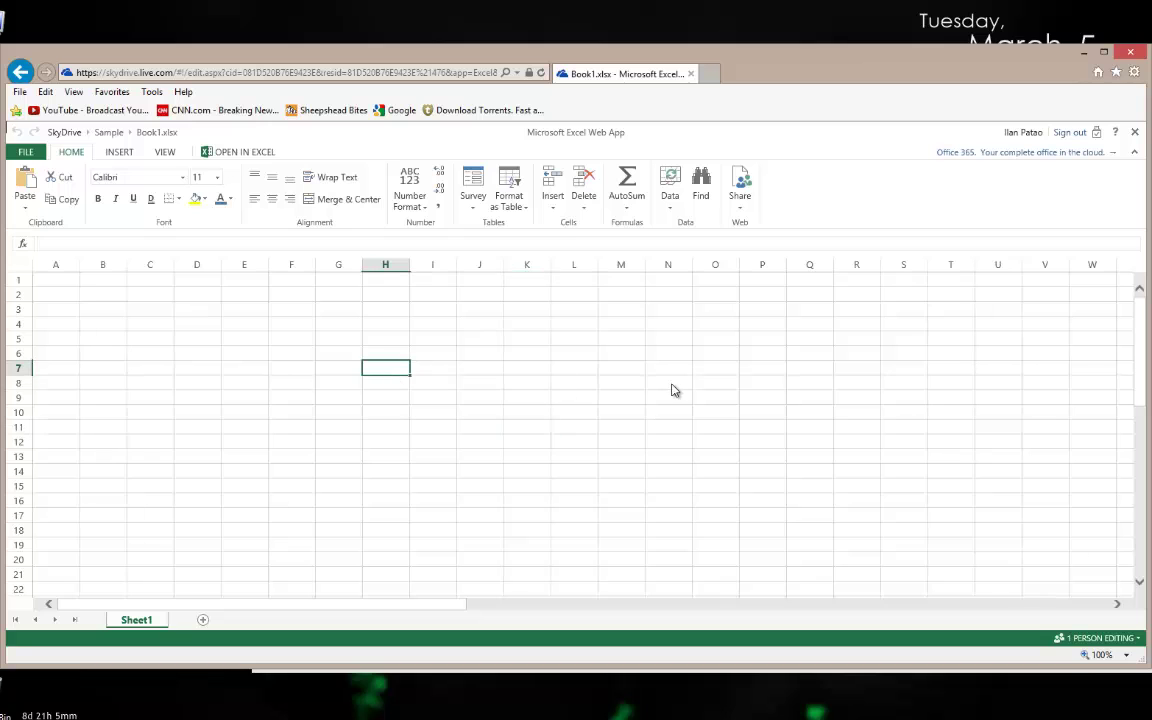
{"action": "left_click", "coordinate": [672, 385]}
{"action": "left_click", "coordinate": [340, 368]}
{"action": "left_click", "coordinate": [206, 327]}
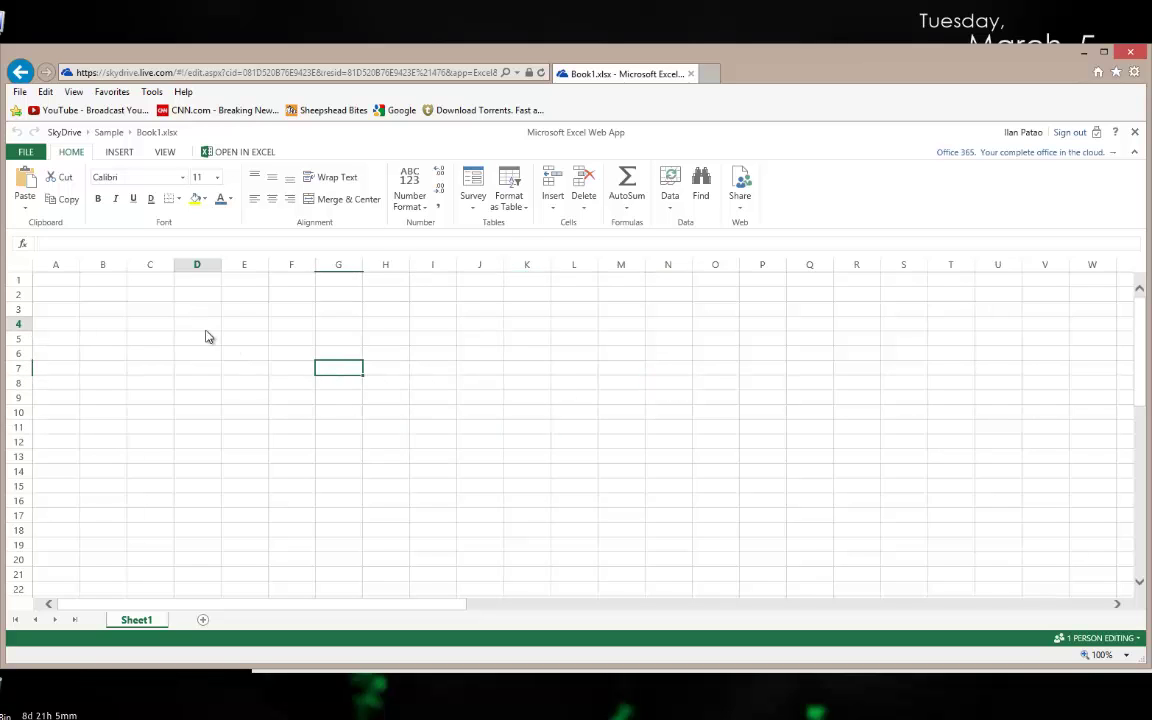
{"action": "left_click", "coordinate": [72, 283]}
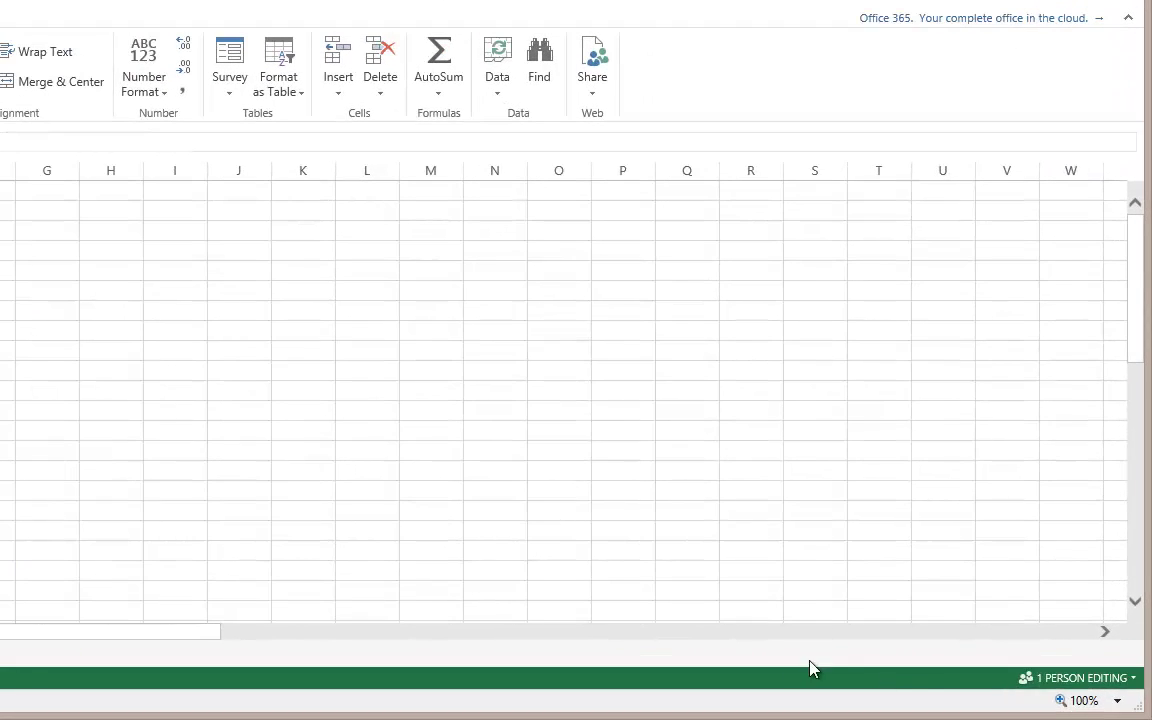
Check the 1 PERSON EDITING flyout and select various cell ranges, ending on cell C13
{"action": "left_click", "coordinate": [1130, 678]}
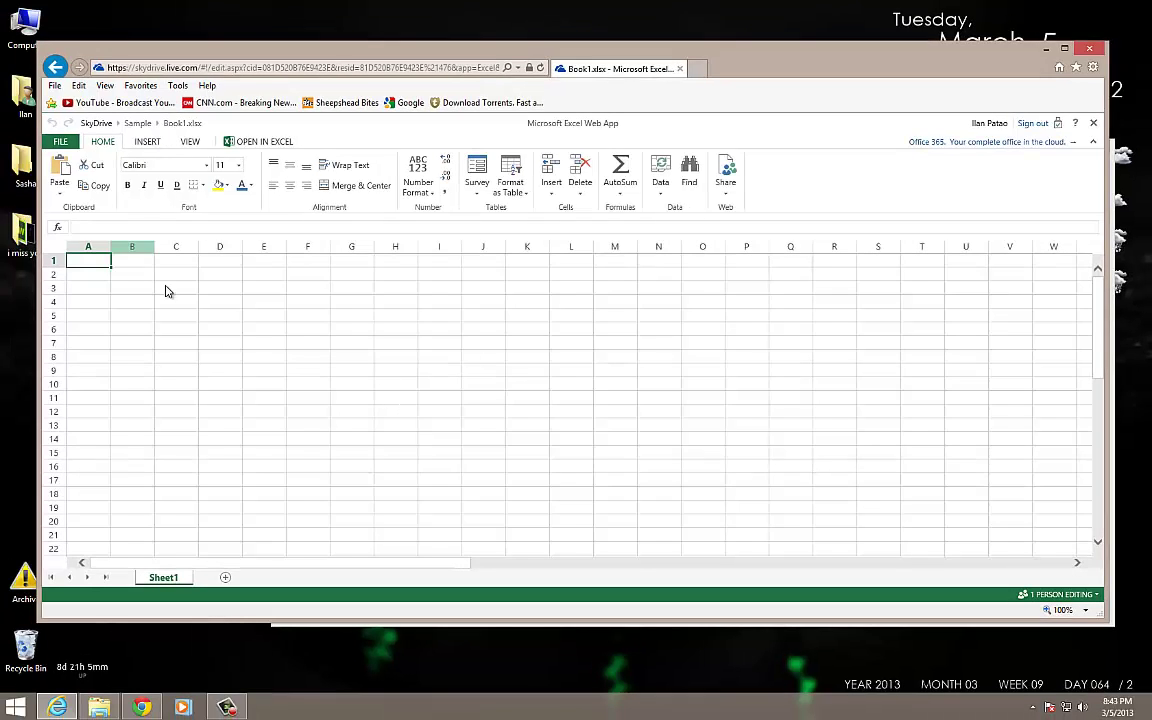
{"action": "left_click_drag", "start_coordinate": [190, 372], "coordinate": [750, 397]}
{"action": "left_click_drag", "start_coordinate": [790, 438], "coordinate": [391, 411]}
{"action": "left_click", "coordinate": [318, 345]}
{"action": "left_click_drag", "start_coordinate": [255, 368], "coordinate": [320, 368]}
{"action": "left_click_drag", "start_coordinate": [132, 330], "coordinate": [506, 544]}
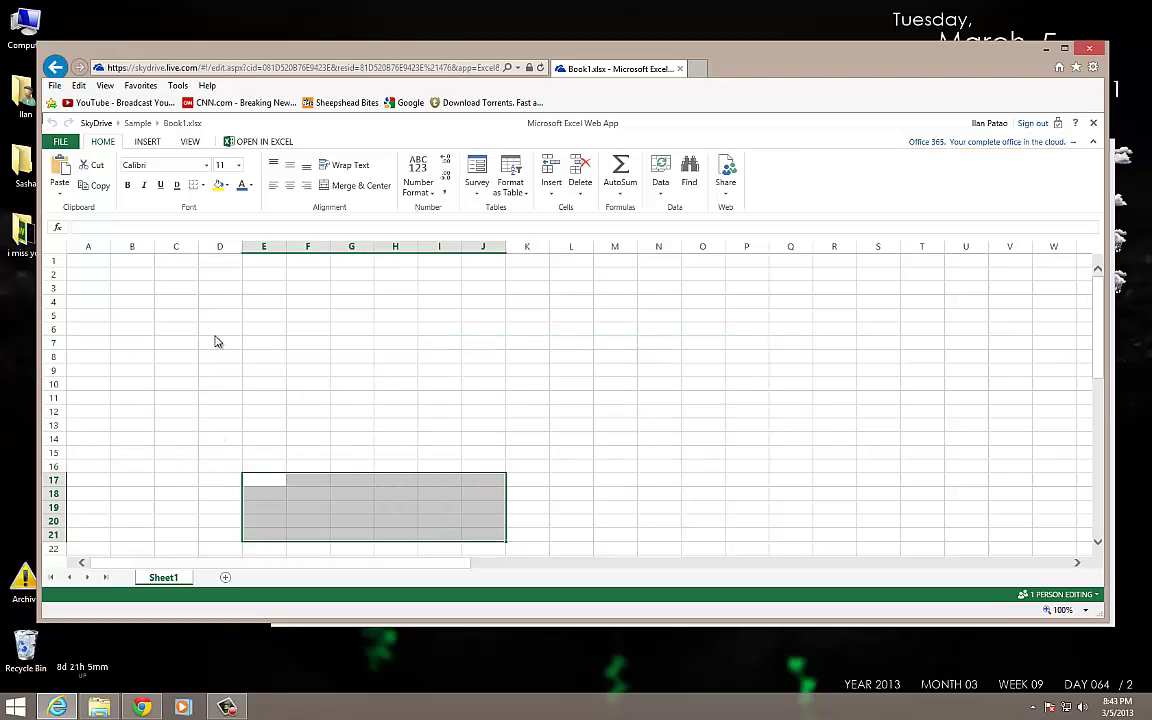
{"action": "left_click_drag", "start_coordinate": [216, 337], "coordinate": [440, 419]}
{"action": "left_click_drag", "start_coordinate": [351, 493], "coordinate": [614, 520]}
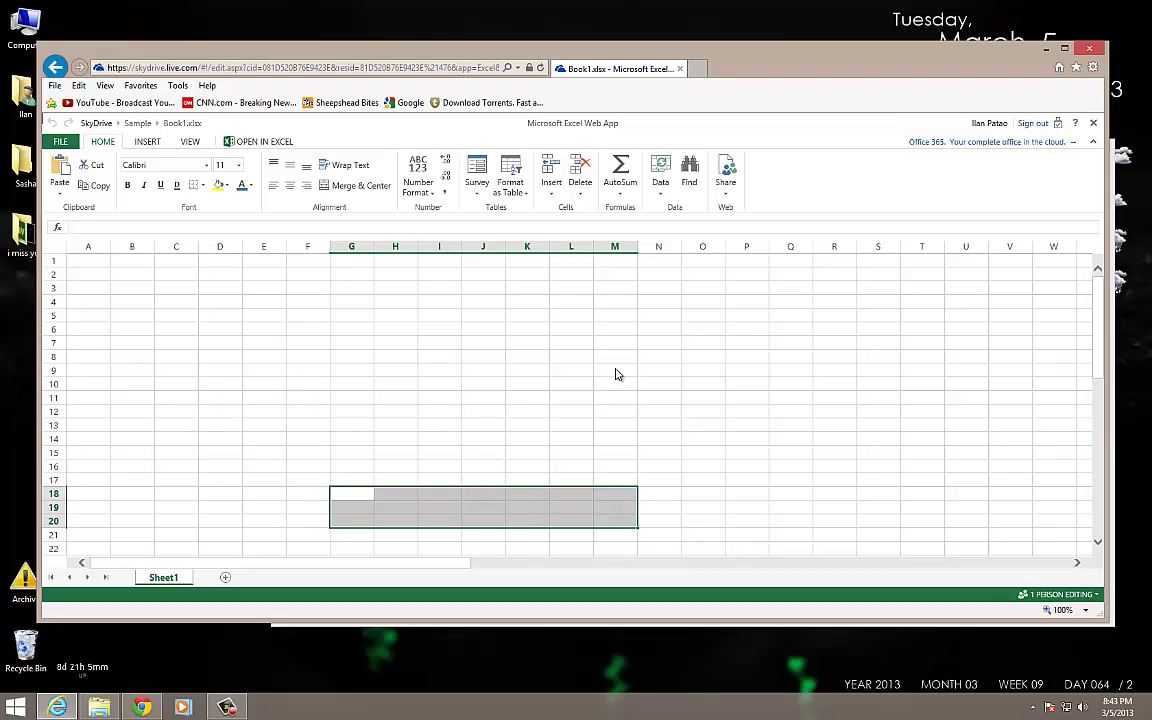
{"action": "left_click_drag", "start_coordinate": [615, 375], "coordinate": [746, 398]}
{"action": "left_click_drag", "start_coordinate": [442, 416], "coordinate": [400, 450]}
{"action": "left_click", "coordinate": [211, 343], "text": "shift"}
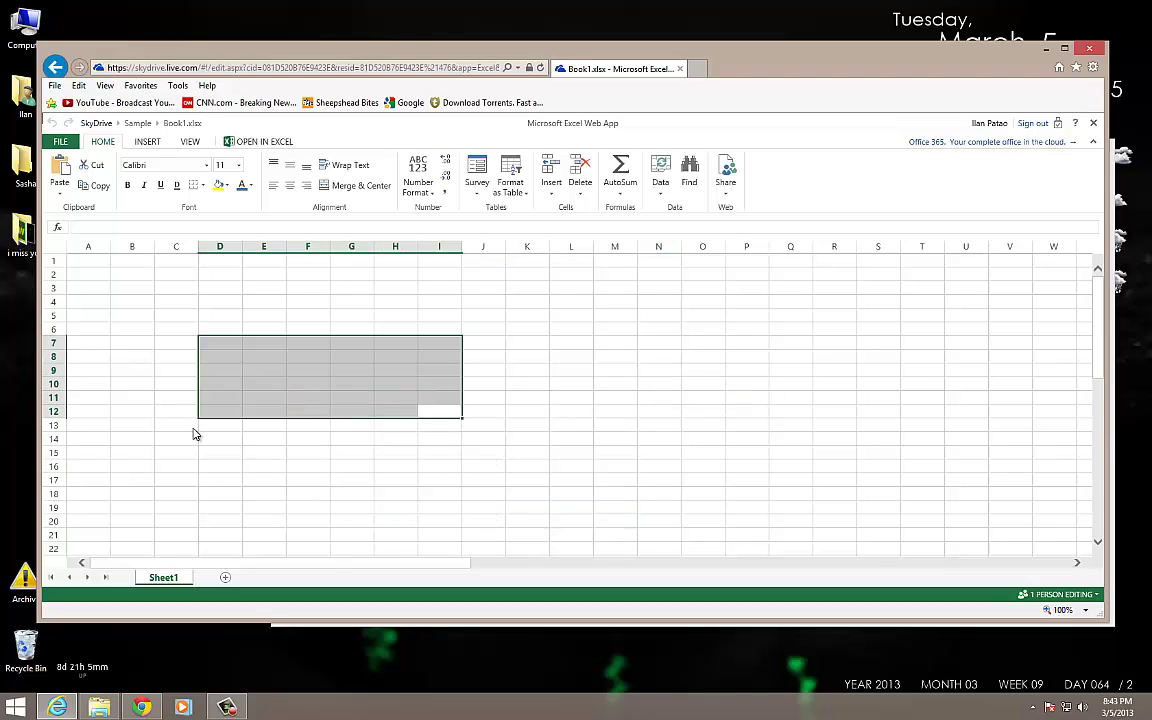
{"action": "left_click", "coordinate": [195, 432]}
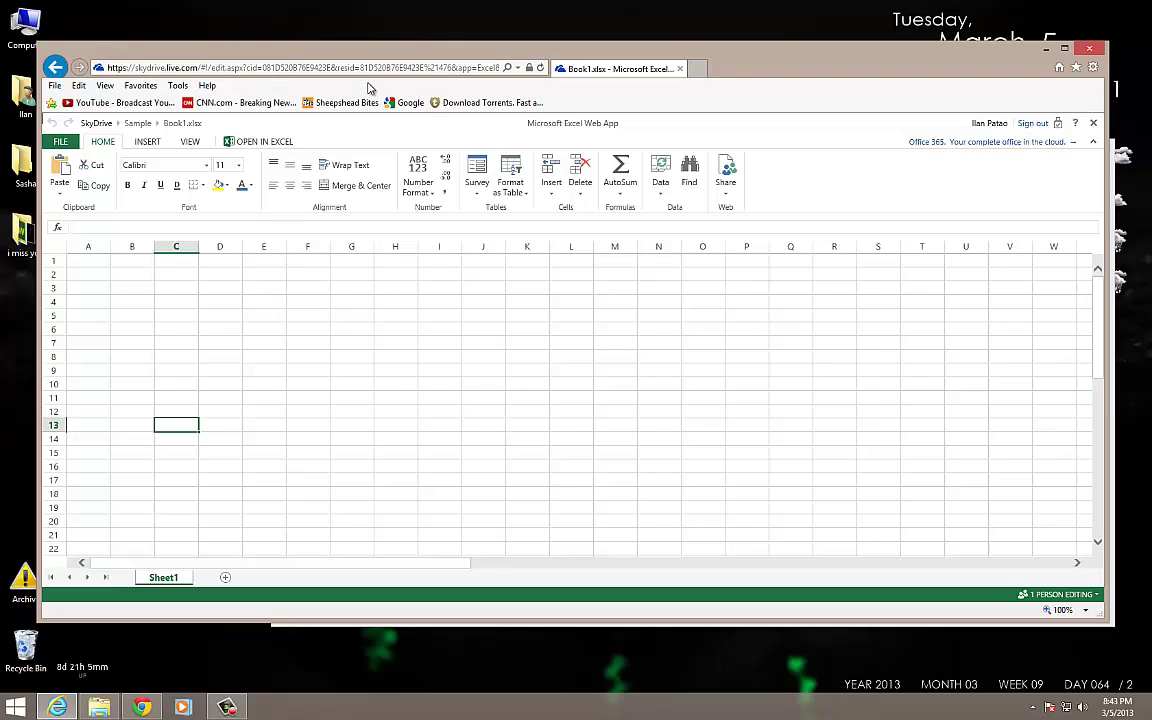
Go to the Google homepage via the favorite, then clear windows to show the desktop
{"action": "left_click", "coordinate": [408, 102]}
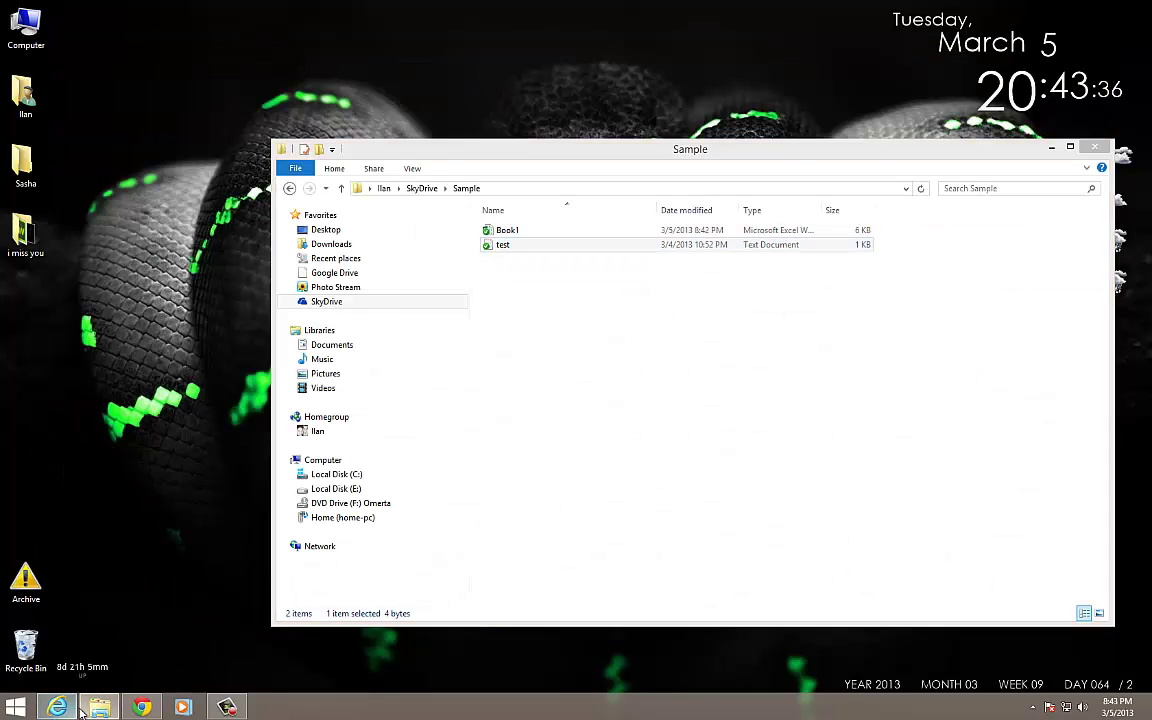
{"action": "left_click", "coordinate": [110, 707]}
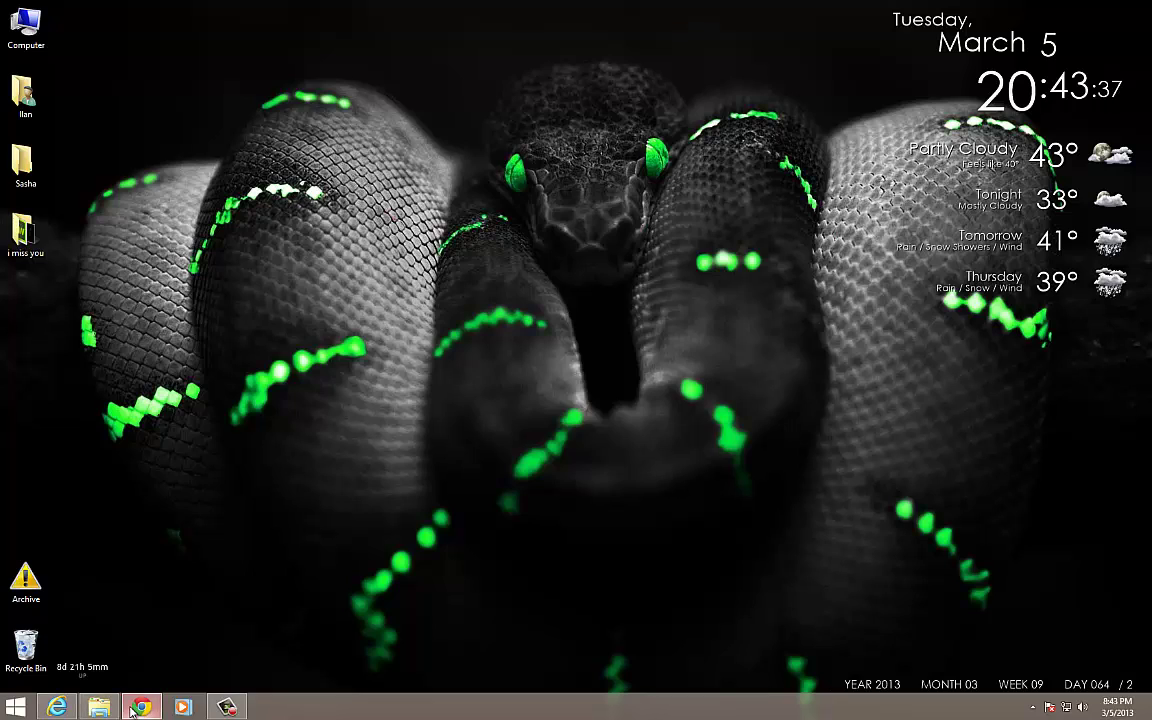
Search Google for 'drive' in a new Chrome tab and open Sample for YouTube from Spreadsheets & Forms
{"action": "left_click", "coordinate": [141, 707]}
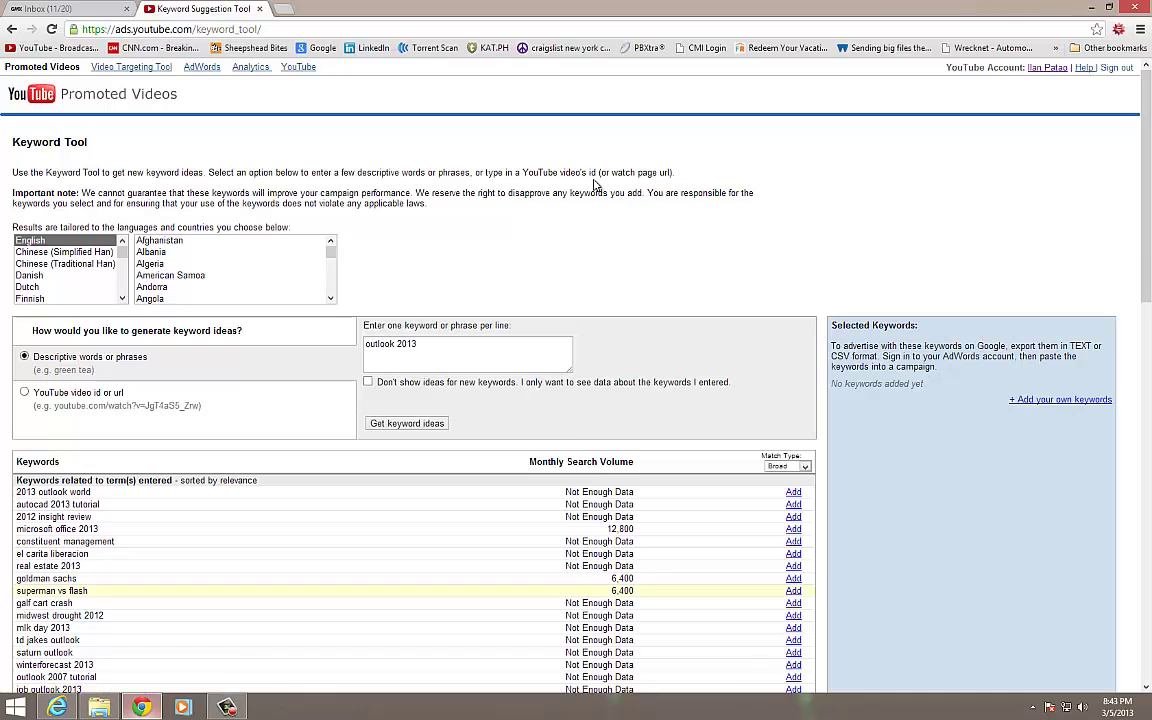
{"action": "left_click", "coordinate": [284, 8]}
{"action": "left_click", "coordinate": [320, 48]}
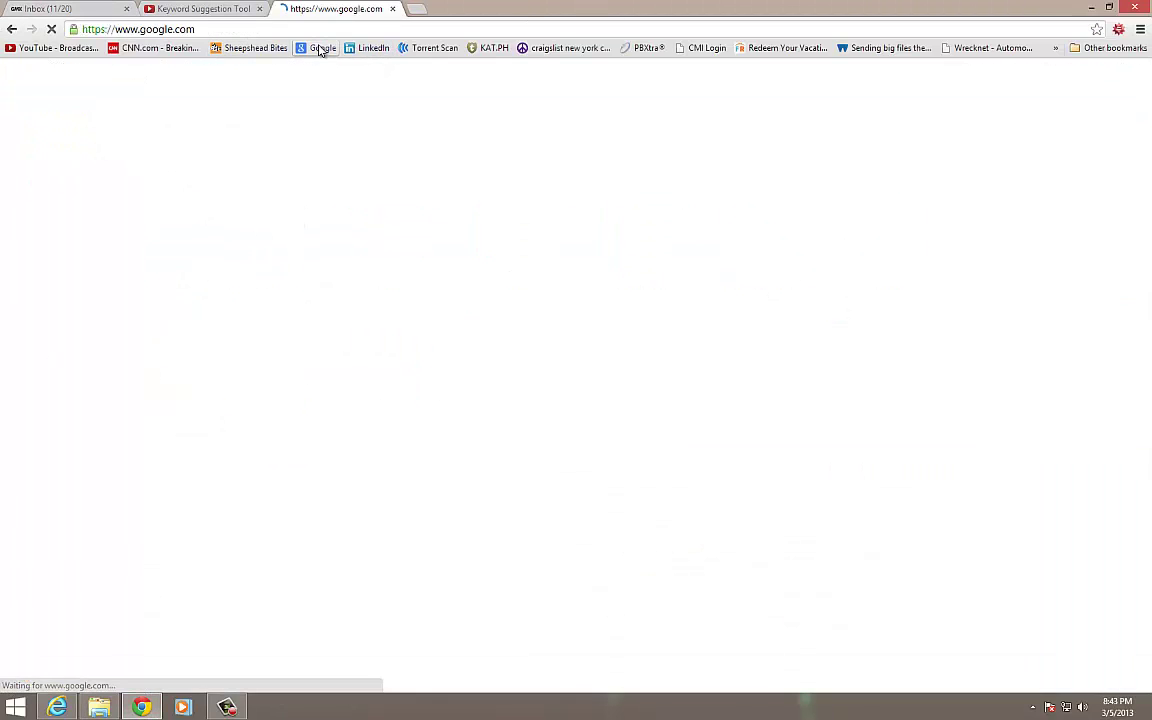
{"action": "type", "text": "drive"}
{"action": "key", "text": "Return"}
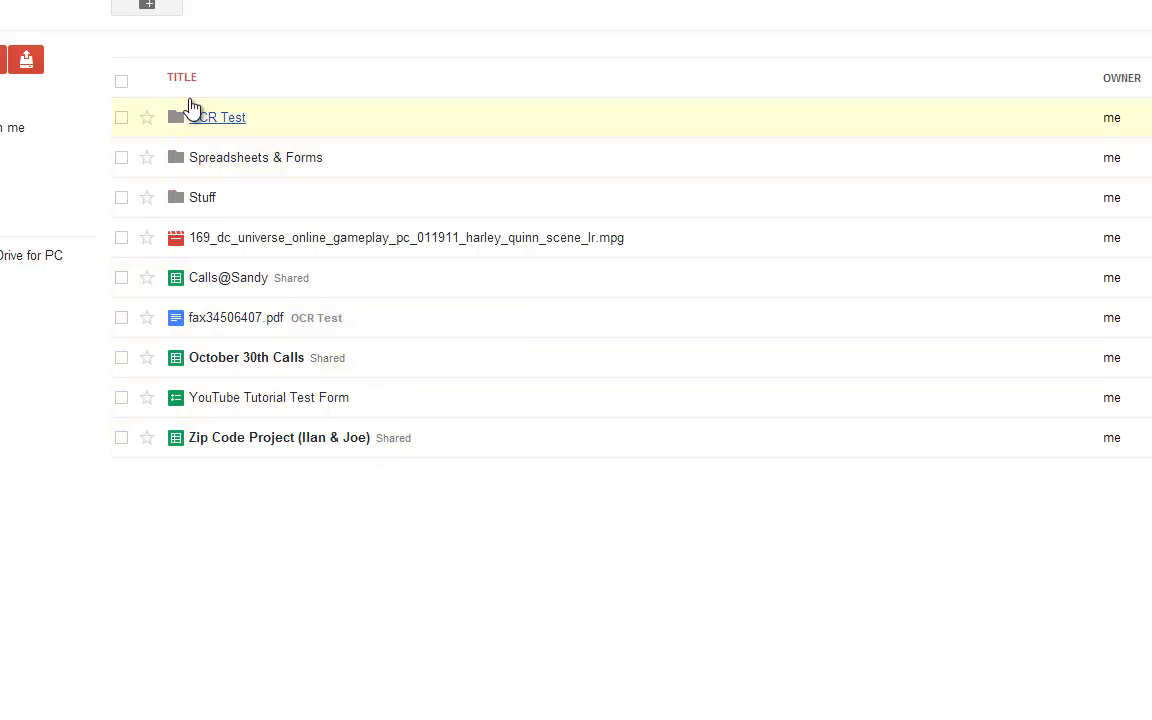
{"action": "left_click", "coordinate": [275, 163]}
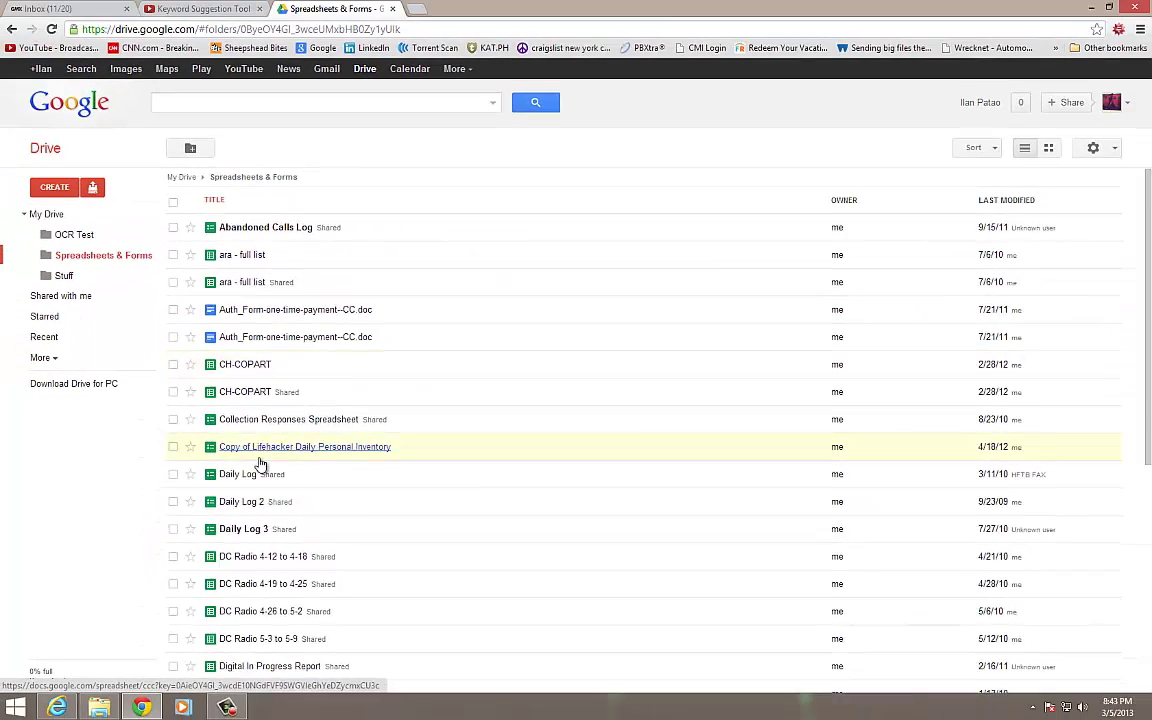
{"action": "scroll", "coordinate": [280, 480], "scroll_direction": "down", "scroll_amount": 5}
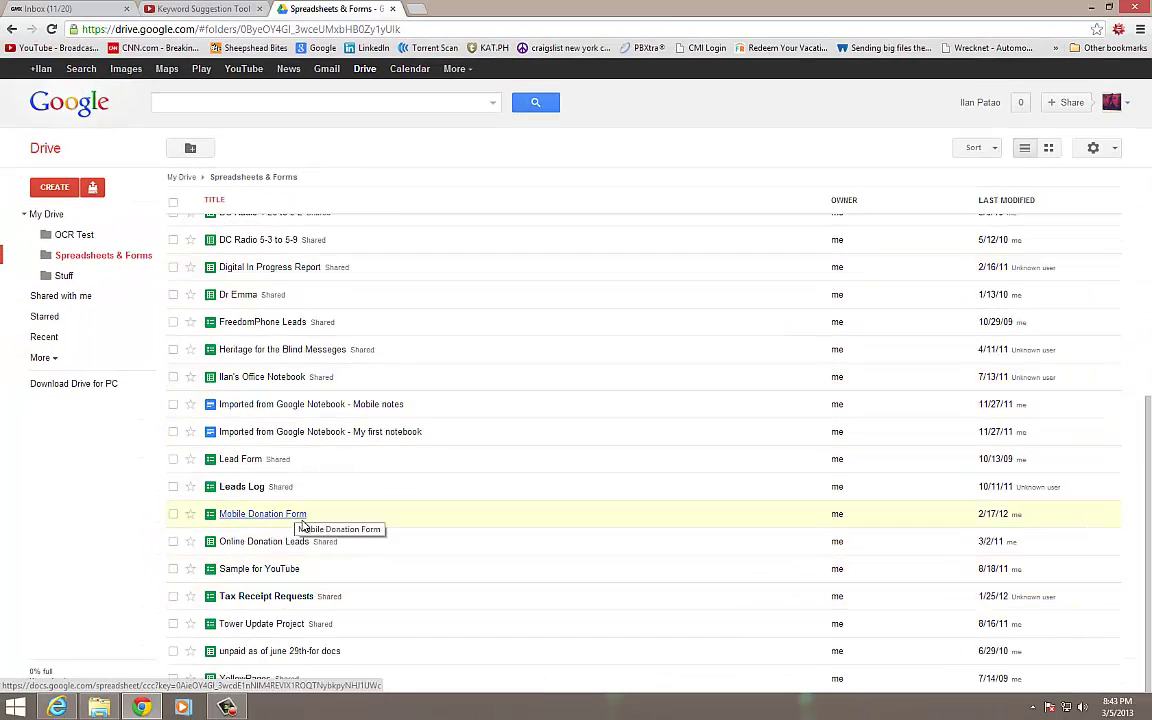
{"action": "left_click", "coordinate": [280, 570]}
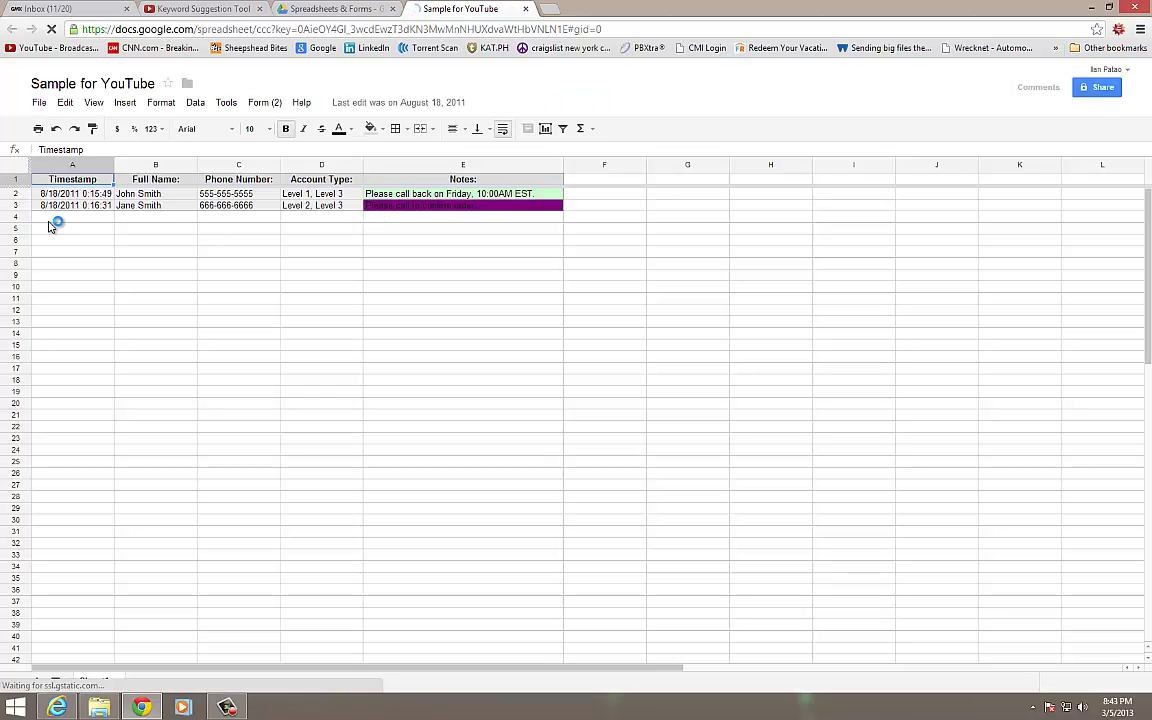
Click through cells B9, E10, E3 and C13 in the Sample for YouTube sheet
{"action": "left_click", "coordinate": [116, 275]}
{"action": "left_click", "coordinate": [524, 285]}
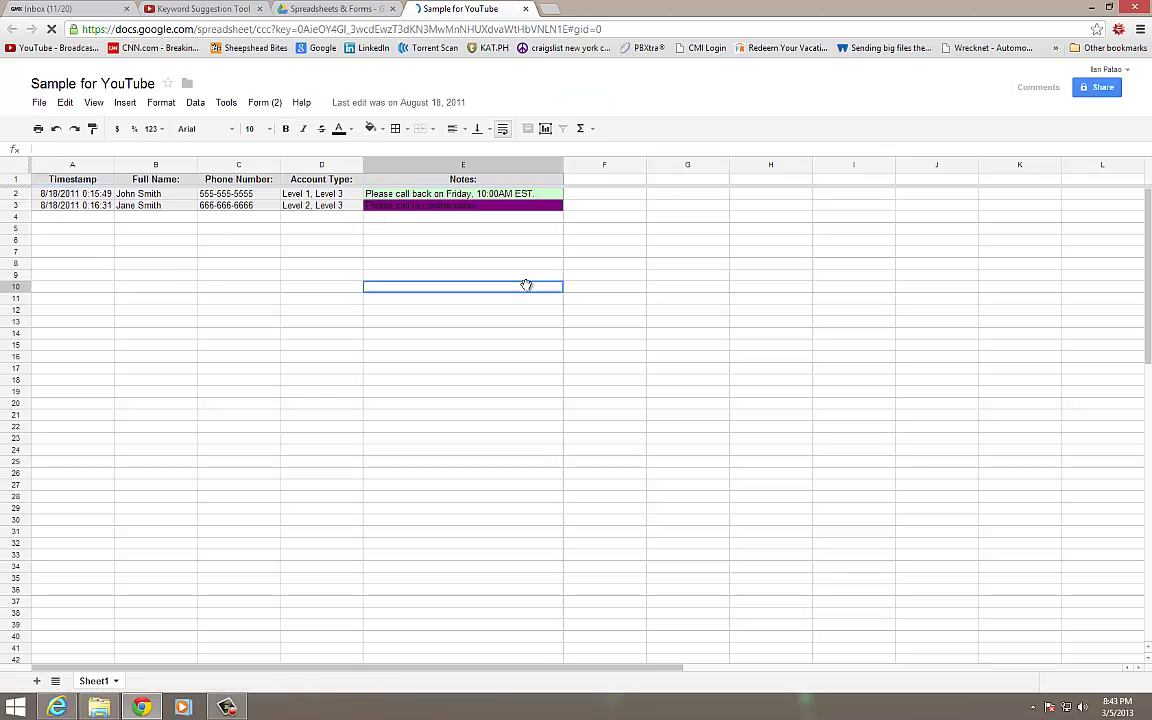
{"action": "left_click", "coordinate": [408, 207]}
{"action": "left_click", "coordinate": [221, 323]}
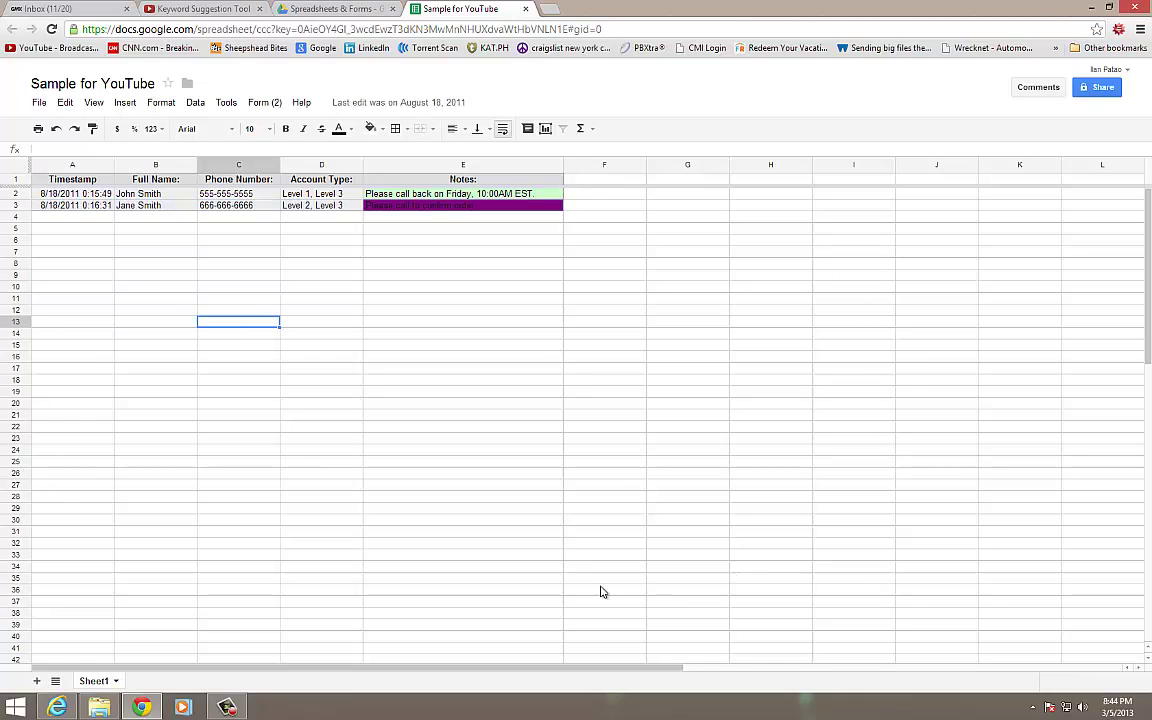
{"action": "scroll", "coordinate": [470, 290], "scroll_direction": "down", "scroll_amount": 4}
{"action": "scroll", "coordinate": [461, 335], "scroll_direction": "up", "scroll_amount": 4}
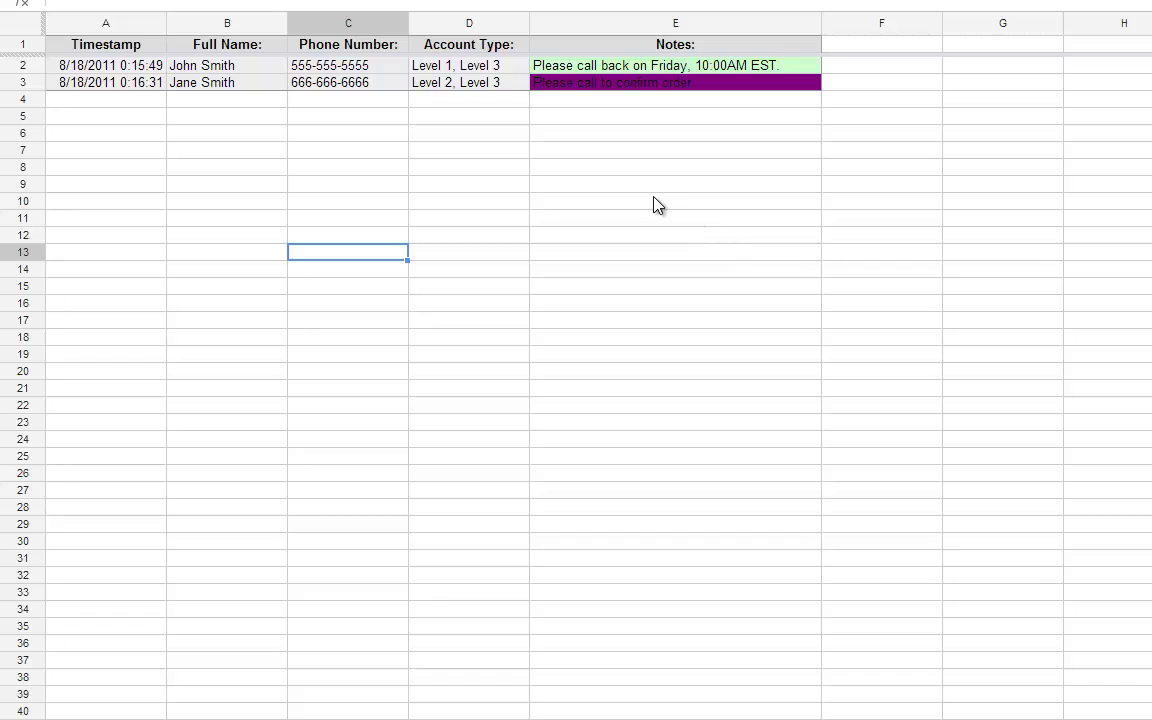
Select ranges E10:G15 and A2:E3, then bring up Book1 in the Internet Explorer window
{"action": "left_click_drag", "start_coordinate": [658, 206], "coordinate": [1062, 311]}
{"action": "left_click", "coordinate": [283, 205]}
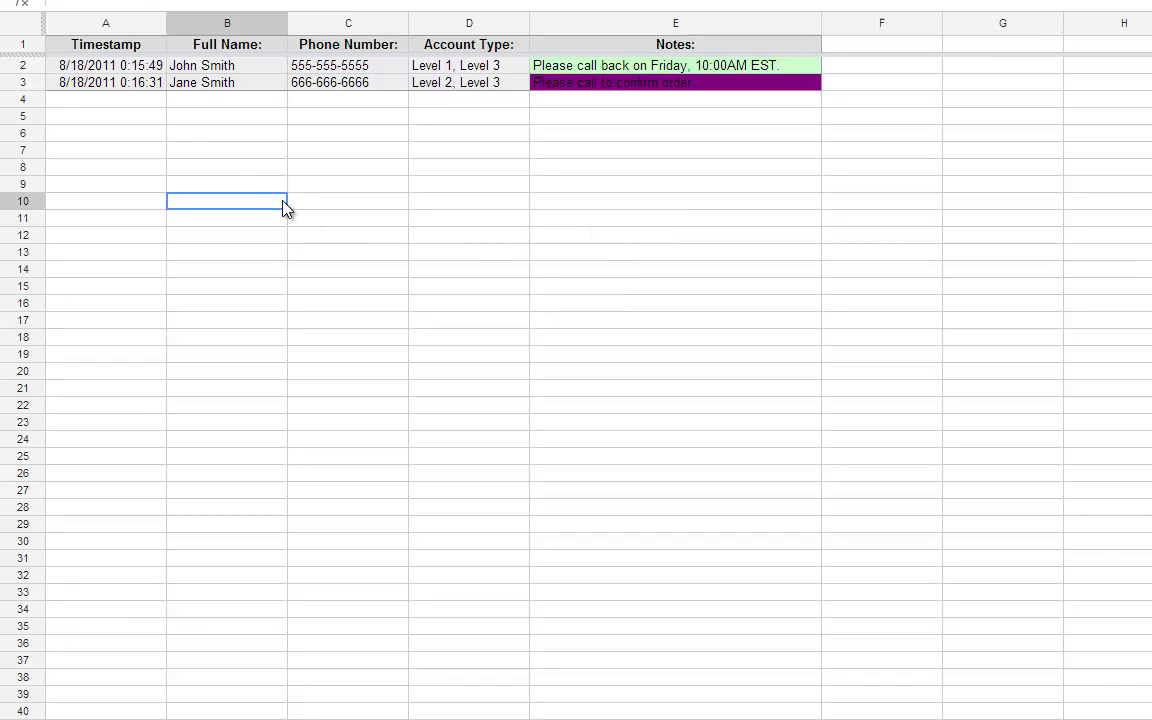
{"action": "left_click_drag", "start_coordinate": [102, 66], "coordinate": [748, 85]}
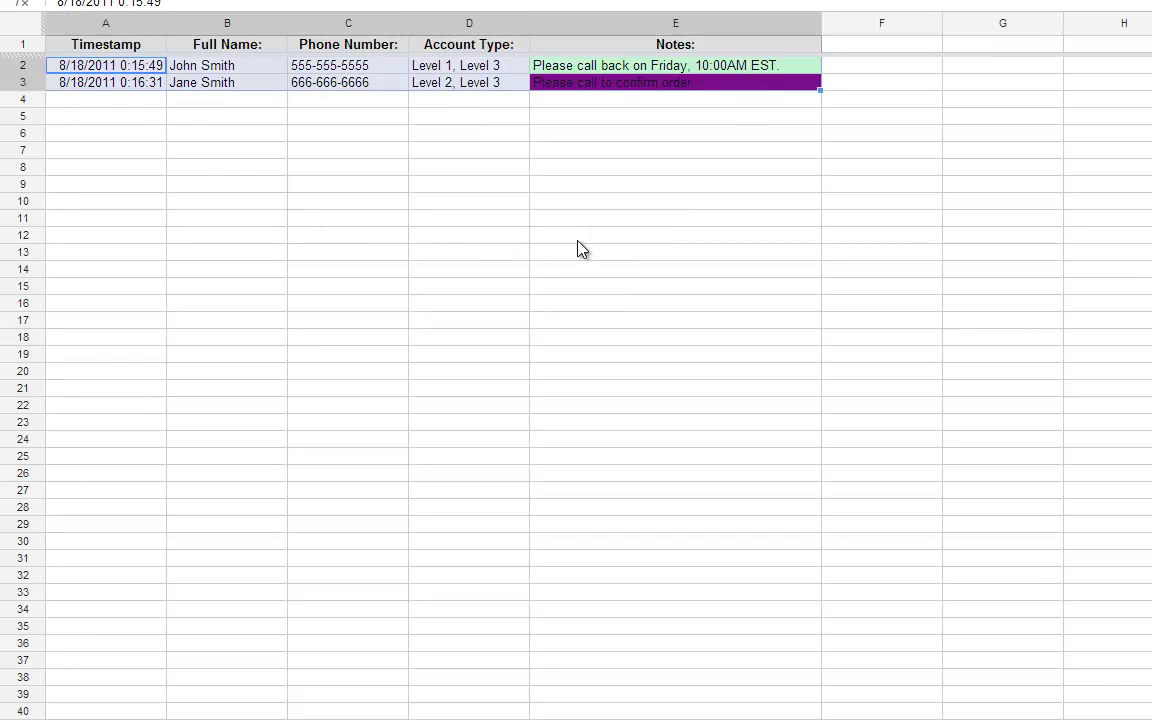
{"action": "left_click", "coordinate": [575, 203]}
{"action": "left_click", "coordinate": [120, 184]}
{"action": "left_click", "coordinate": [575, 203]}
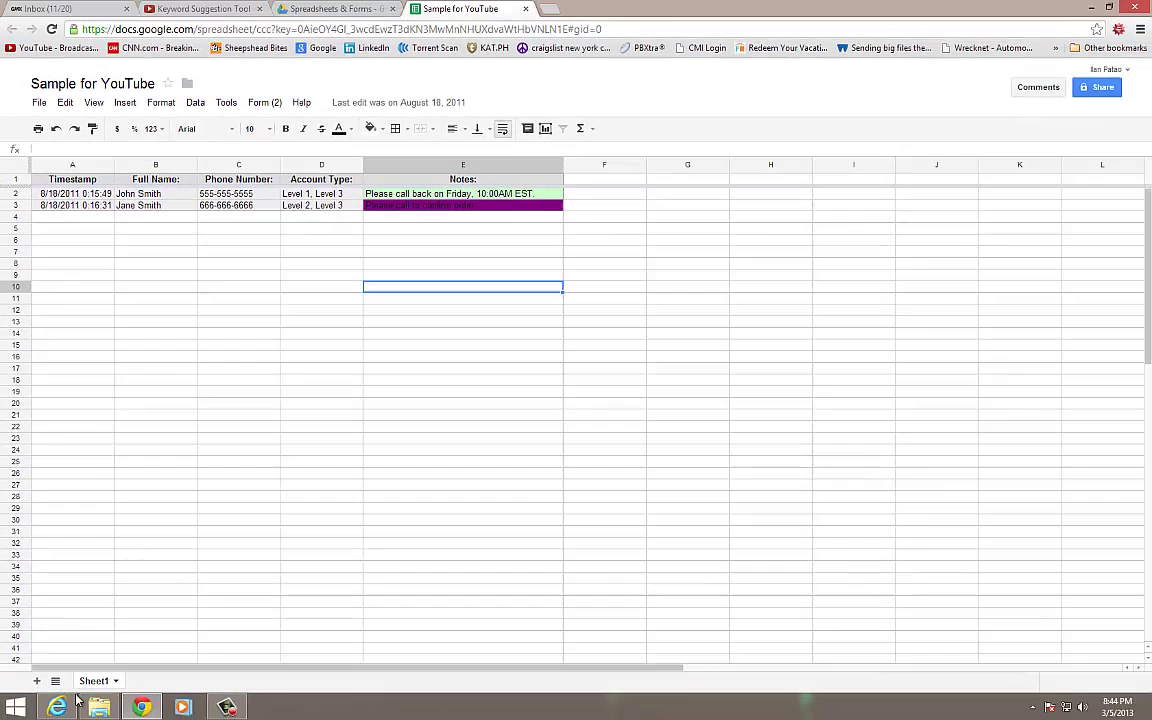
{"action": "left_click", "coordinate": [57, 707]}
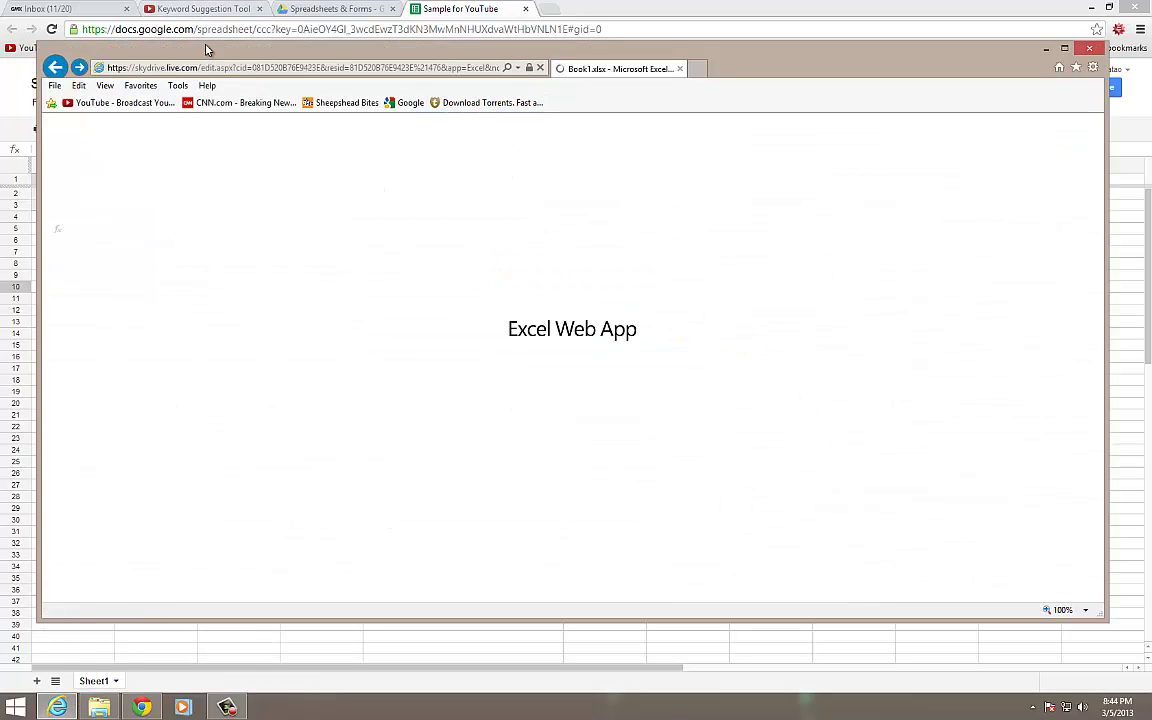
Move the Excel Web App window around over the Google sheet, then maximize it
{"action": "left_click_drag", "start_coordinate": [329, 51], "coordinate": [681, 68]}
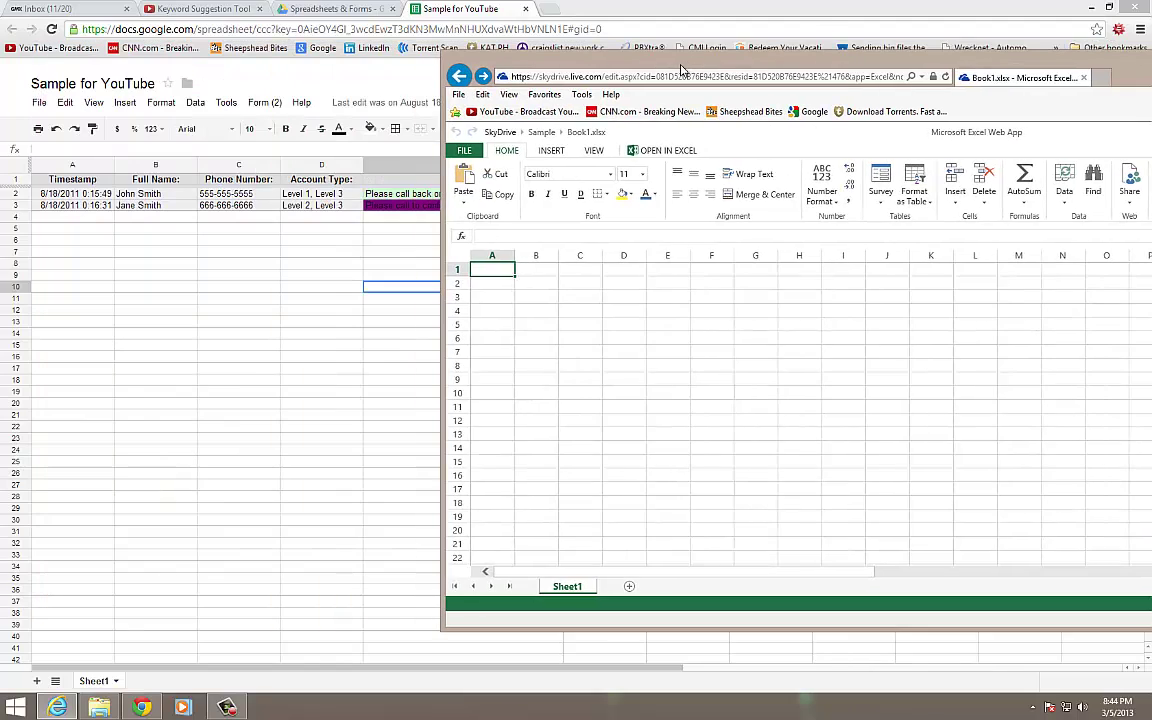
{"action": "left_click_drag", "start_coordinate": [508, 70], "coordinate": [553, 67]}
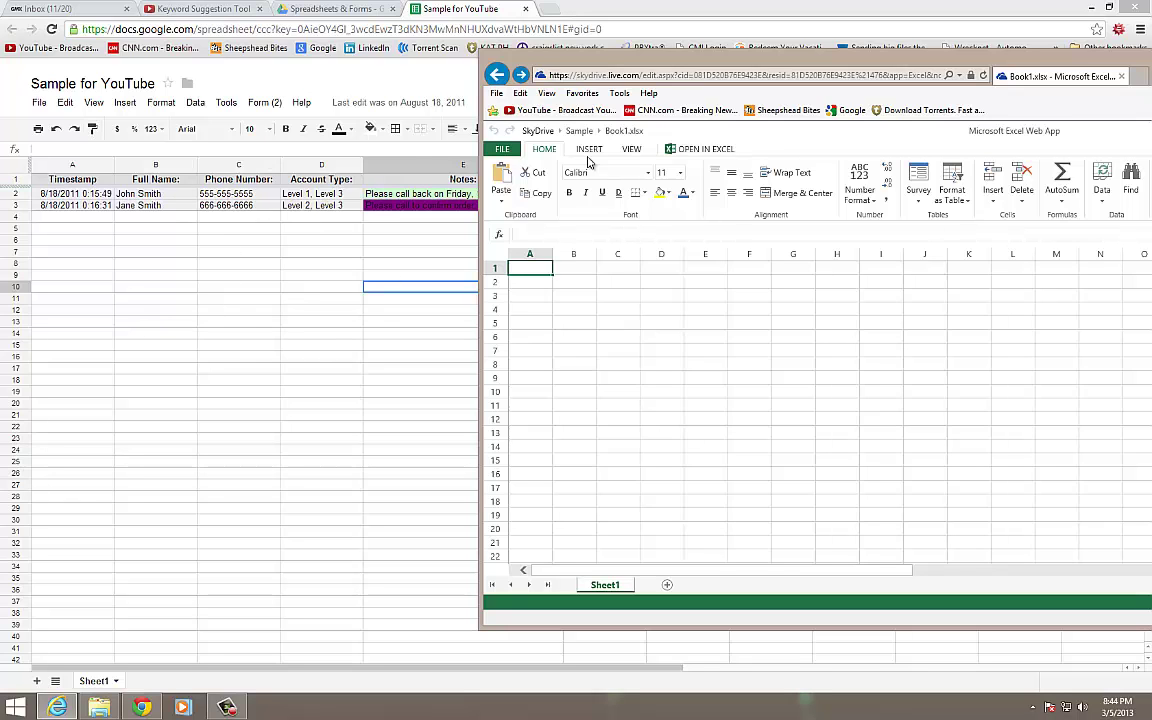
{"action": "left_click_drag", "start_coordinate": [634, 68], "coordinate": [321, 55]}
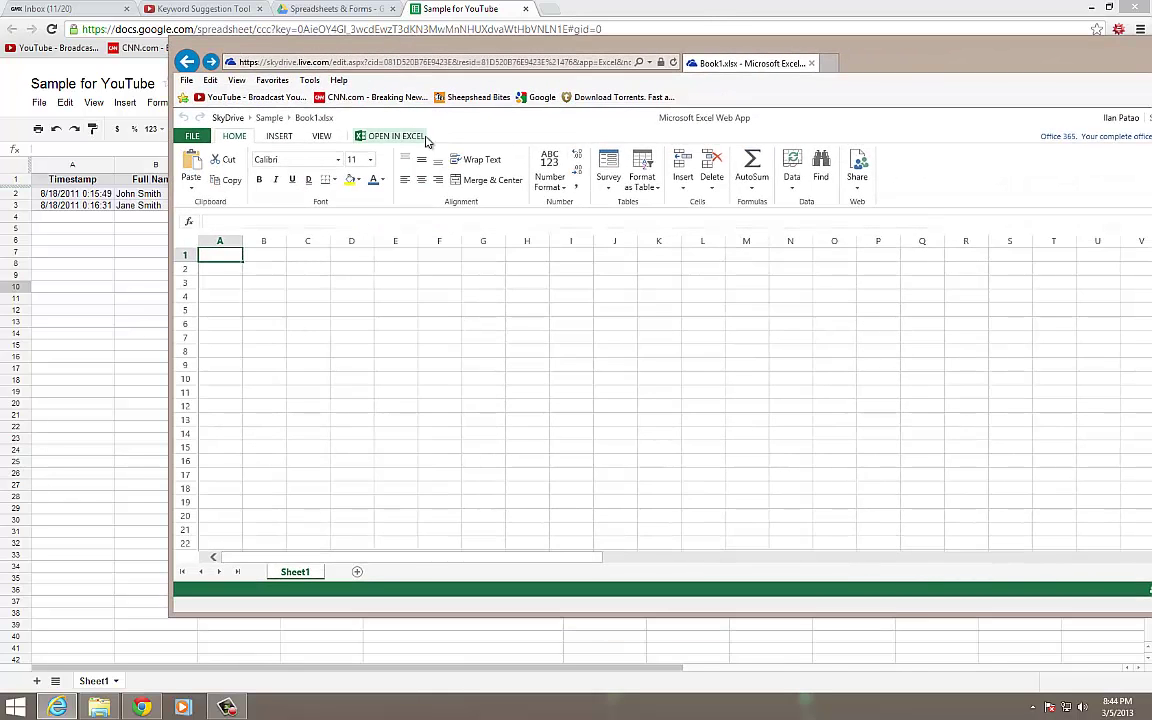
{"action": "left_click_drag", "start_coordinate": [535, 52], "coordinate": [458, 51]}
{"action": "double_click", "coordinate": [458, 51]}
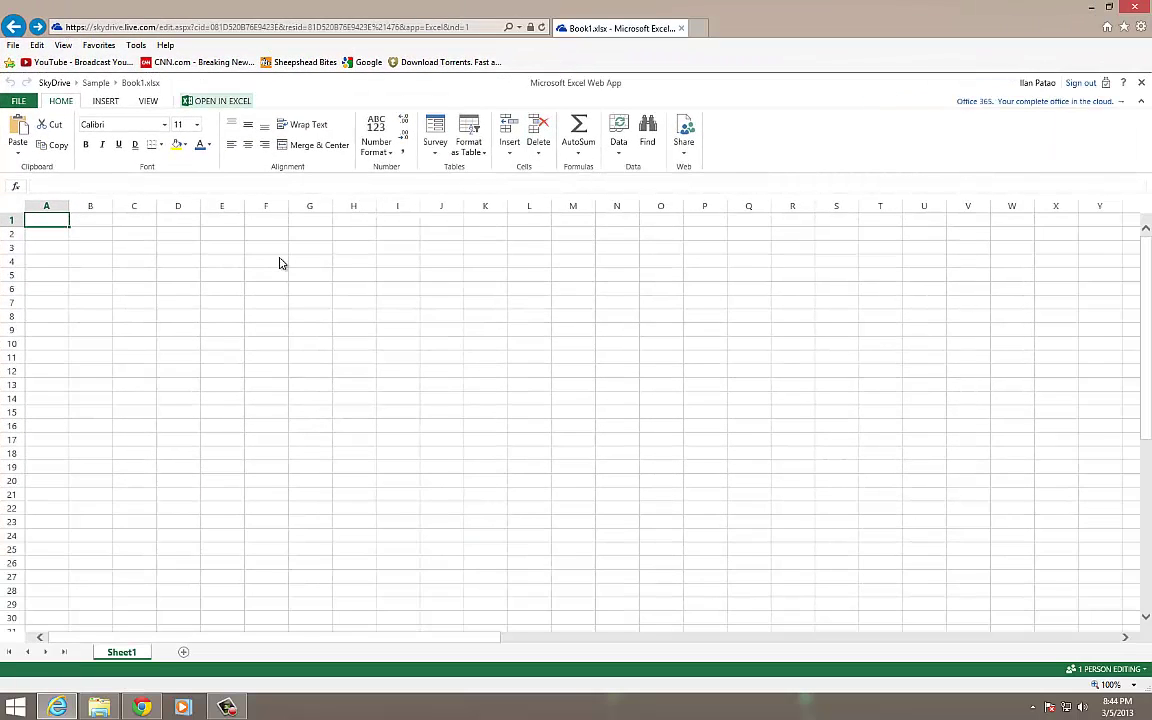
Select cells F13, I16, D15 and O7, and open and close the Share options
{"action": "left_click", "coordinate": [265, 372]}
{"action": "left_click", "coordinate": [396, 426]}
{"action": "left_click", "coordinate": [195, 412]}
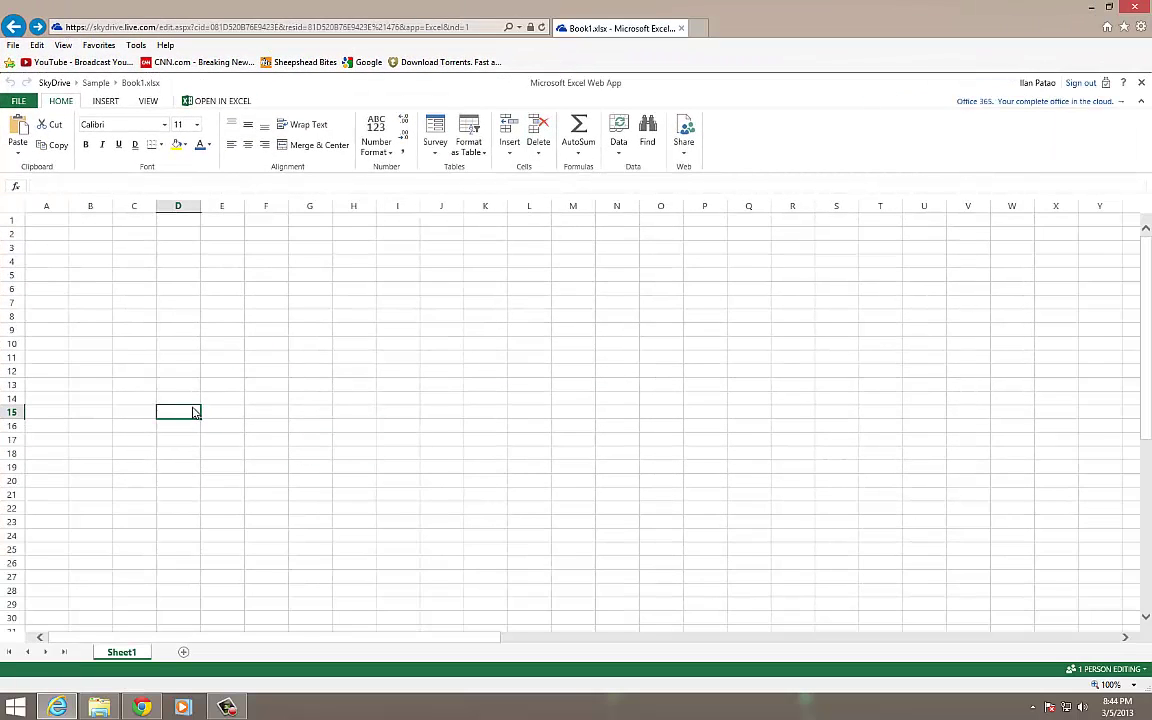
{"action": "left_click", "coordinate": [651, 312]}
{"action": "left_click", "coordinate": [684, 132]}
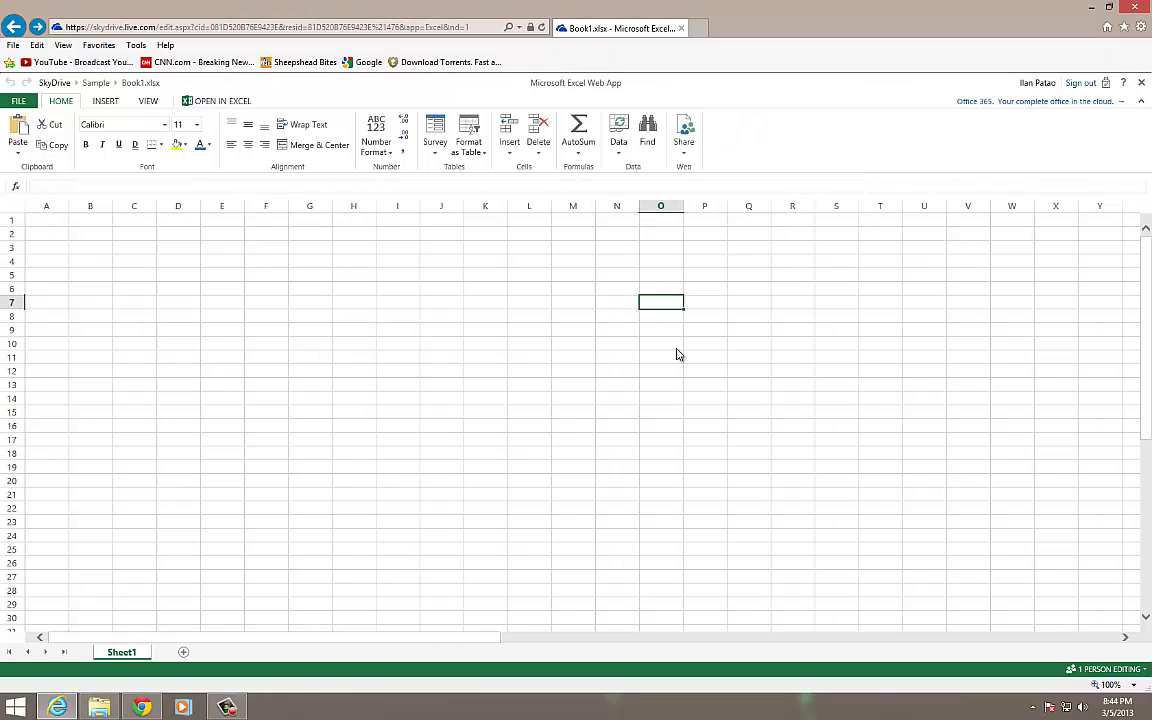
{"action": "left_click", "coordinate": [265, 343]}
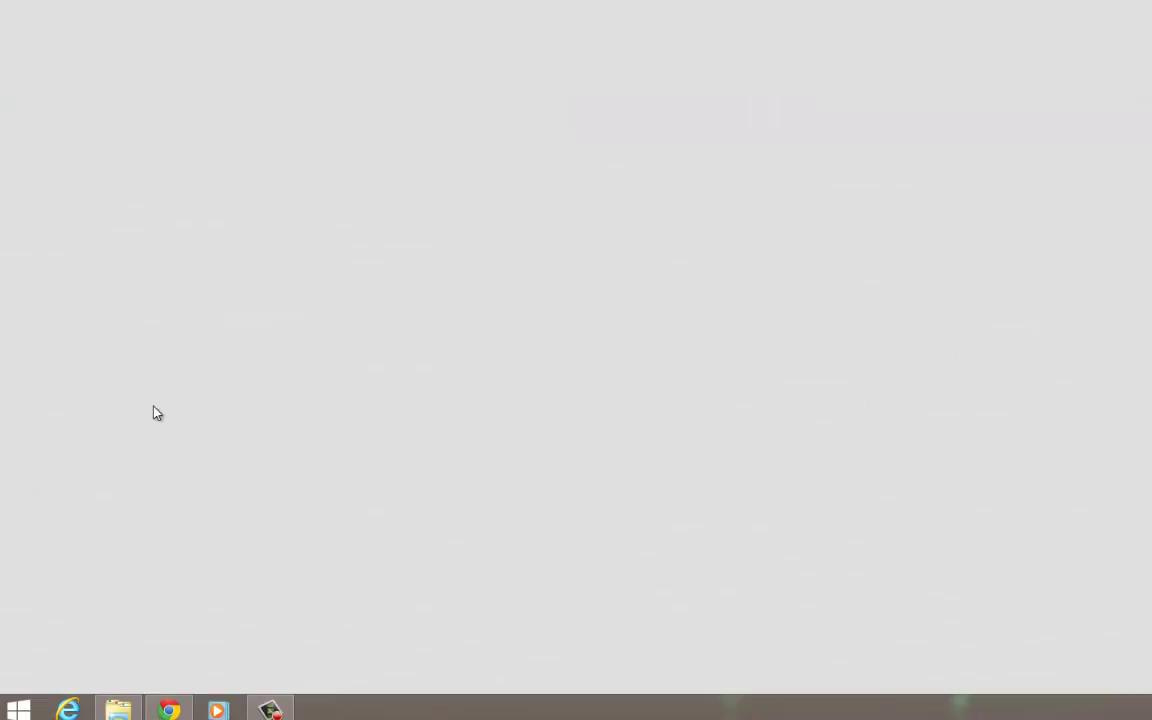
Go to Computer from the Start menu and switch to the SkyDrive folder under Favorites
{"action": "key", "text": "super"}
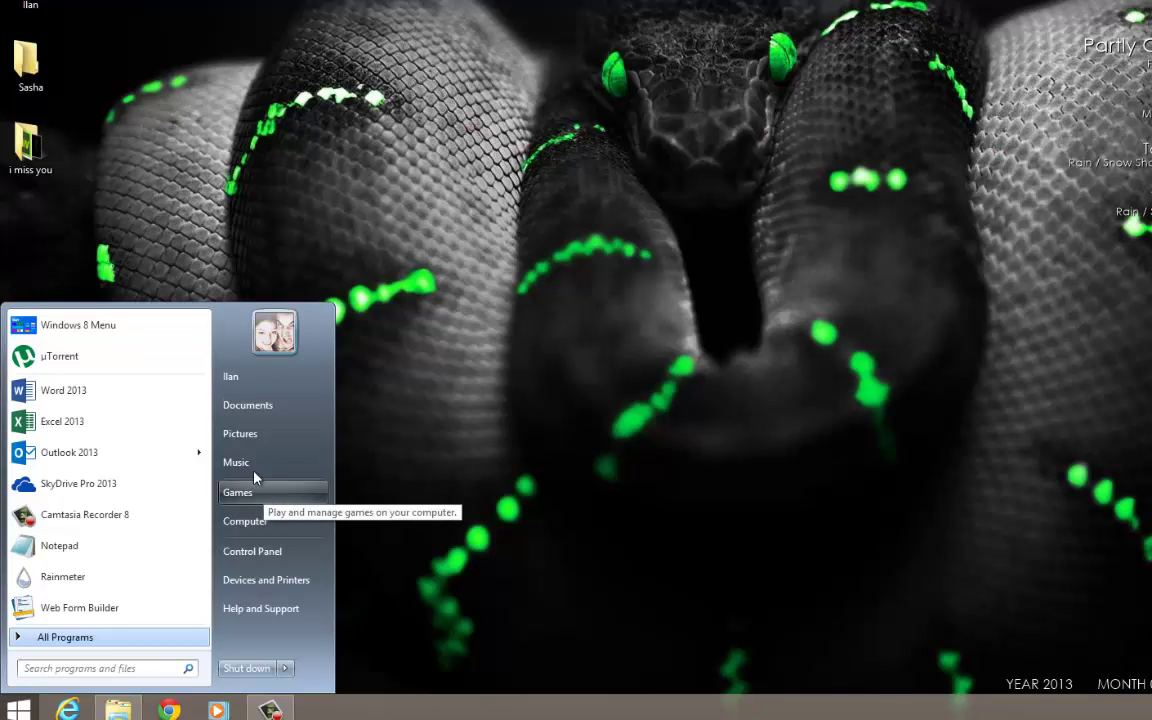
{"action": "left_click", "coordinate": [247, 521]}
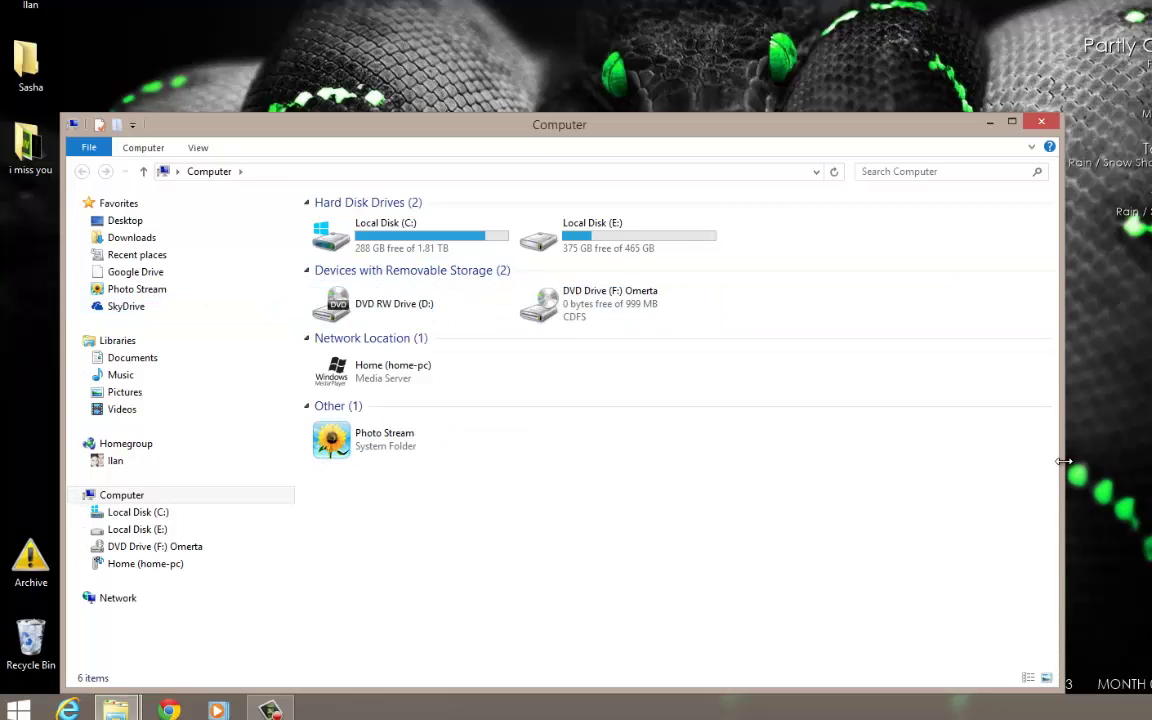
{"action": "left_click", "coordinate": [127, 308]}
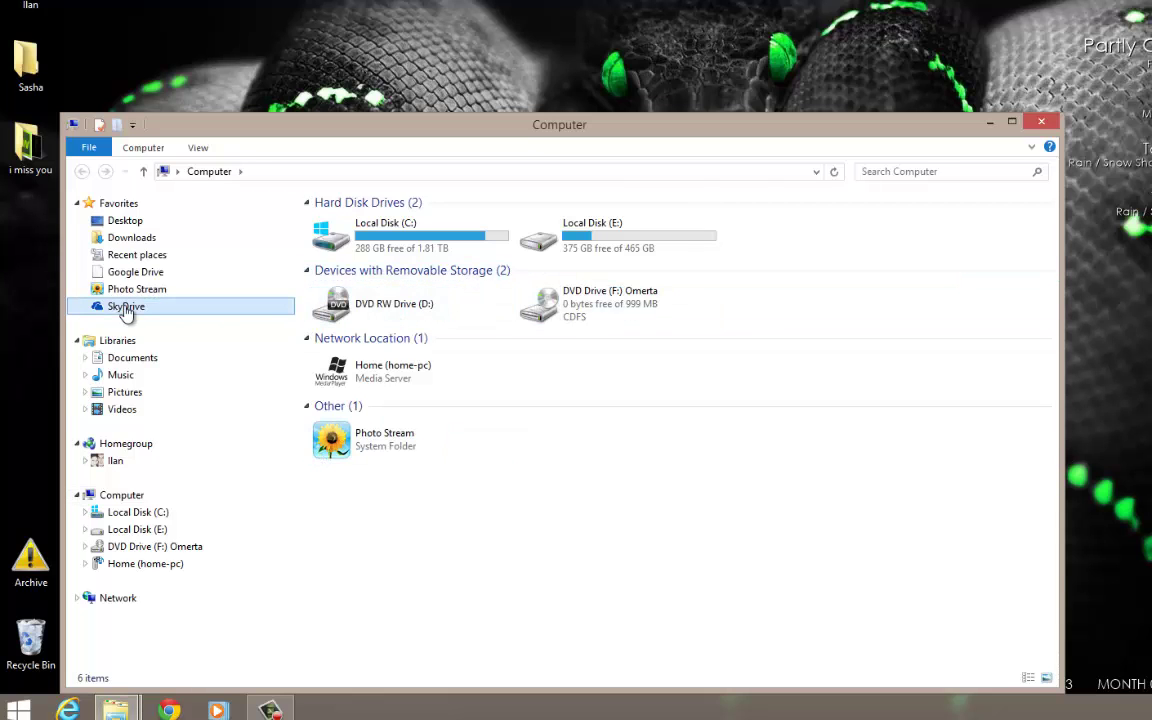
{"action": "left_click", "coordinate": [347, 255]}
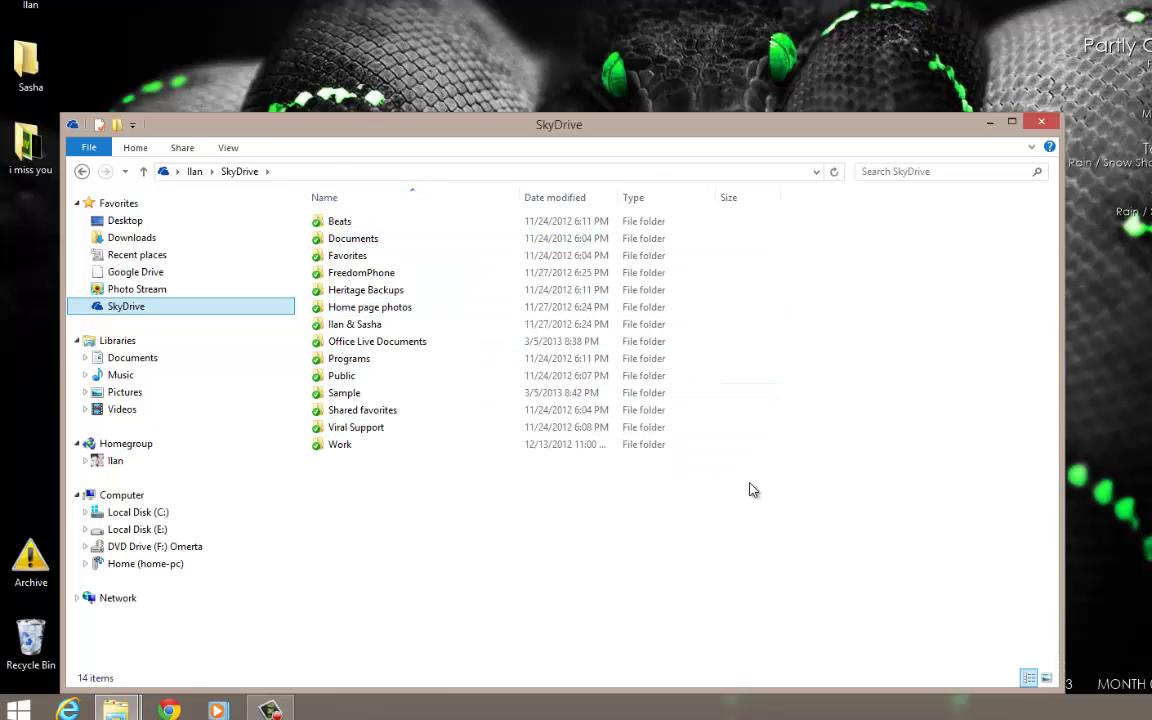
Box-select all 14 SkyDrive folders twice, clearing the selection each time
{"action": "left_click_drag", "start_coordinate": [753, 490], "coordinate": [360, 224]}
{"action": "left_click", "coordinate": [494, 468]}
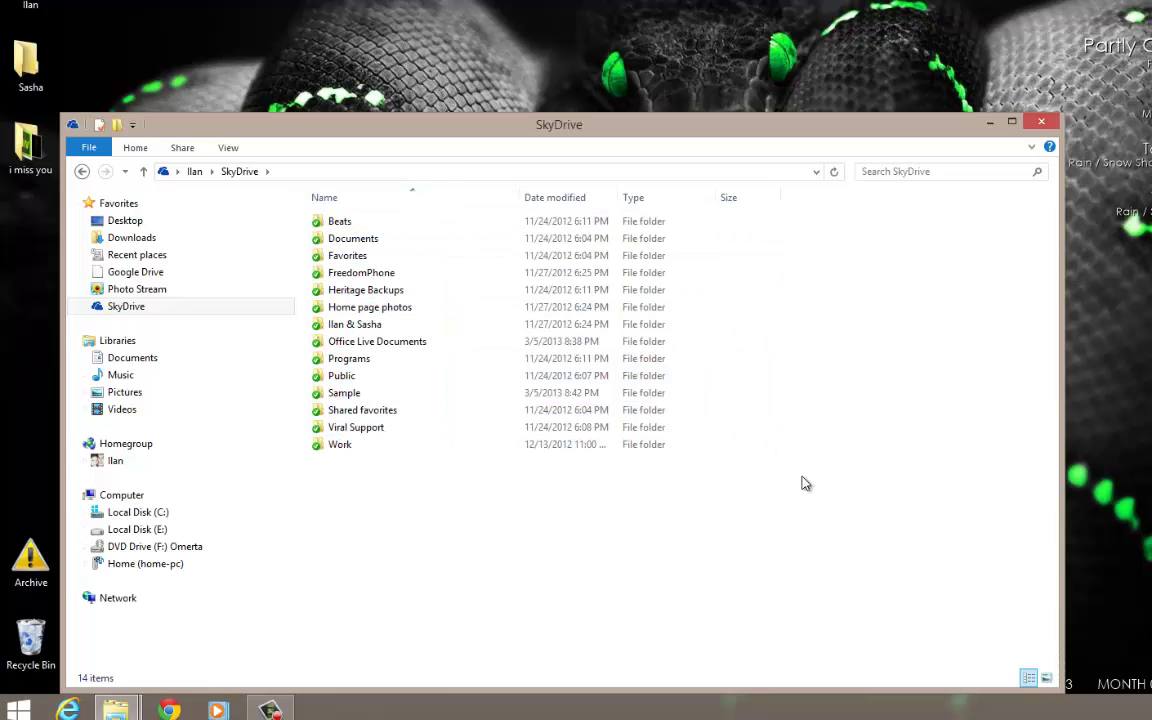
{"action": "left_click_drag", "start_coordinate": [771, 500], "coordinate": [340, 204]}
{"action": "left_click", "coordinate": [717, 581]}
Drag the SkyDrive folder window to a new position and bring up the Start menu
{"action": "left_click_drag", "start_coordinate": [325, 126], "coordinate": [411, 48]}
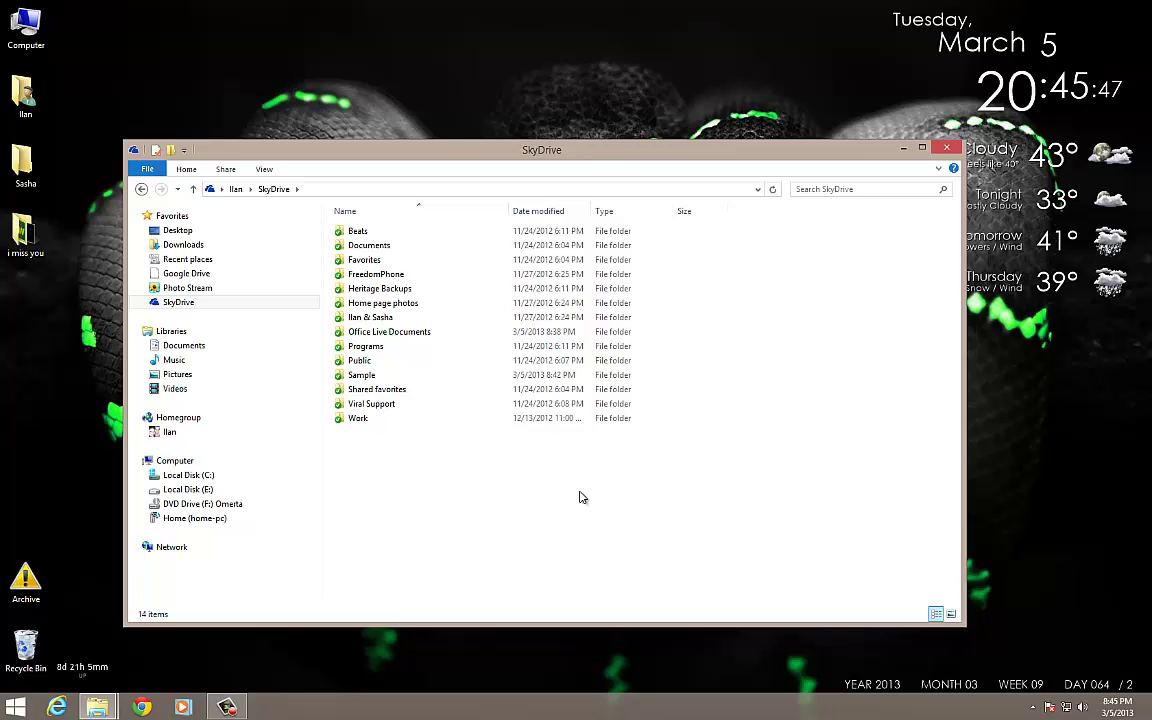
{"action": "left_click_drag", "start_coordinate": [581, 496], "coordinate": [436, 517]}
{"action": "left_click", "coordinate": [15, 707]}
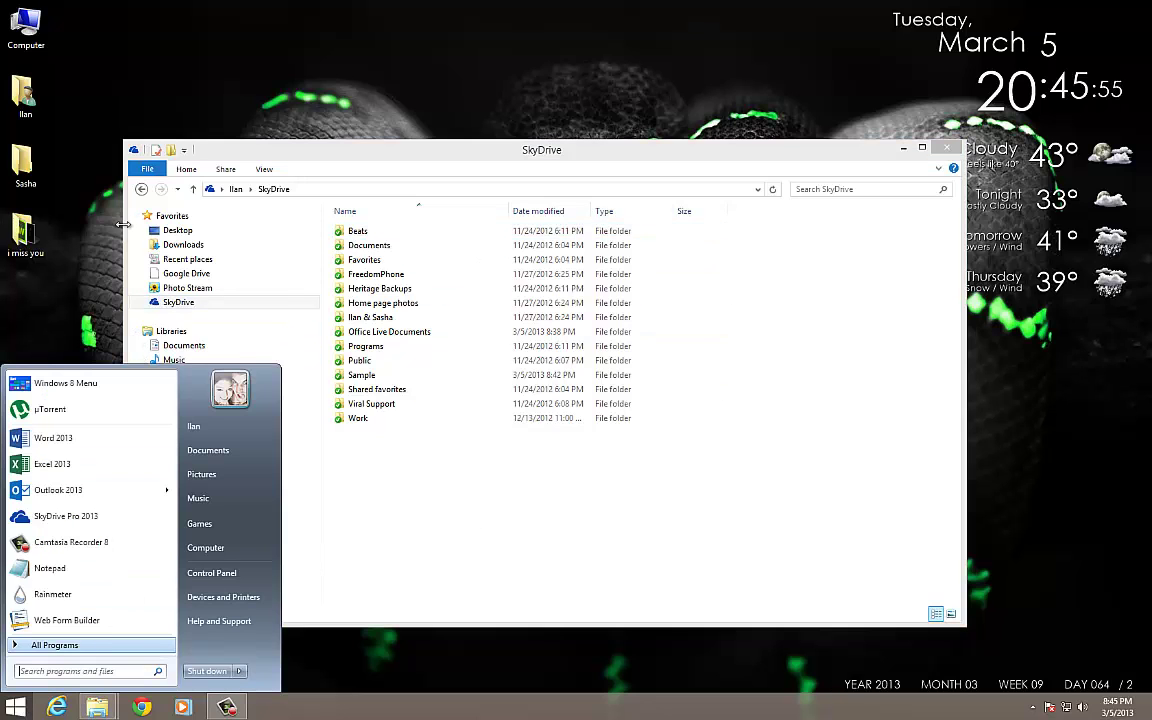
Launch Word 2013 to view its start screen, close it, then select and deselect the 14 SkyDrive folders
{"action": "left_click", "coordinate": [80, 439]}
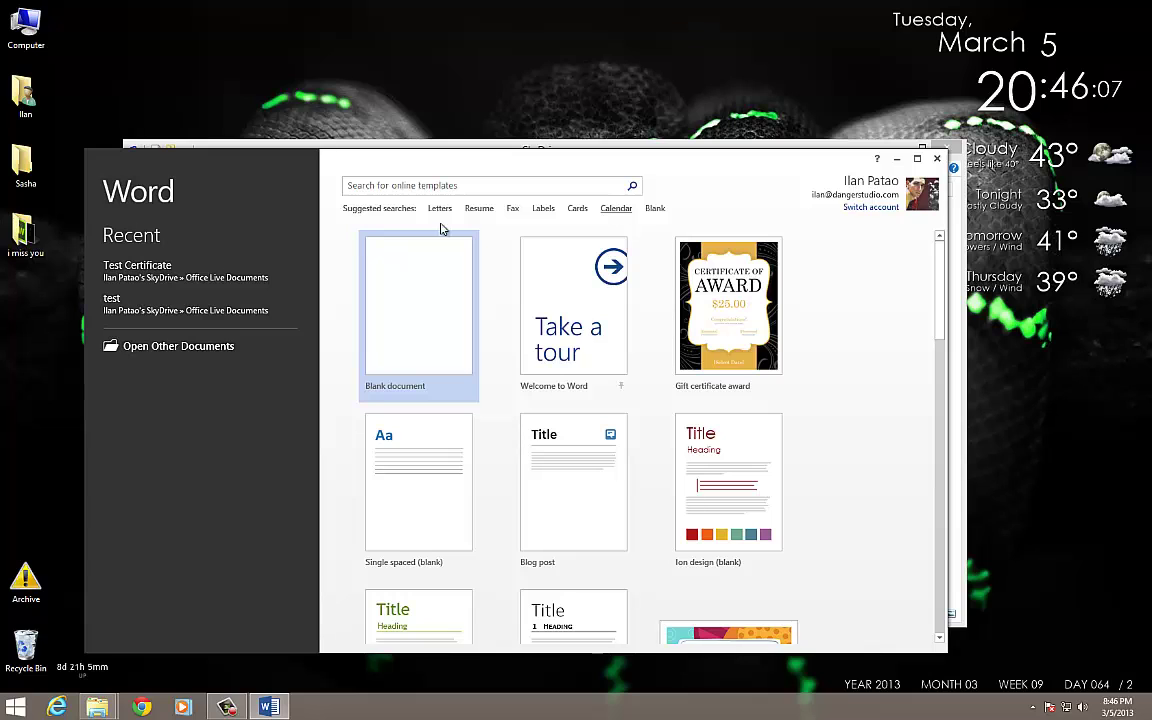
{"action": "left_click", "coordinate": [935, 159]}
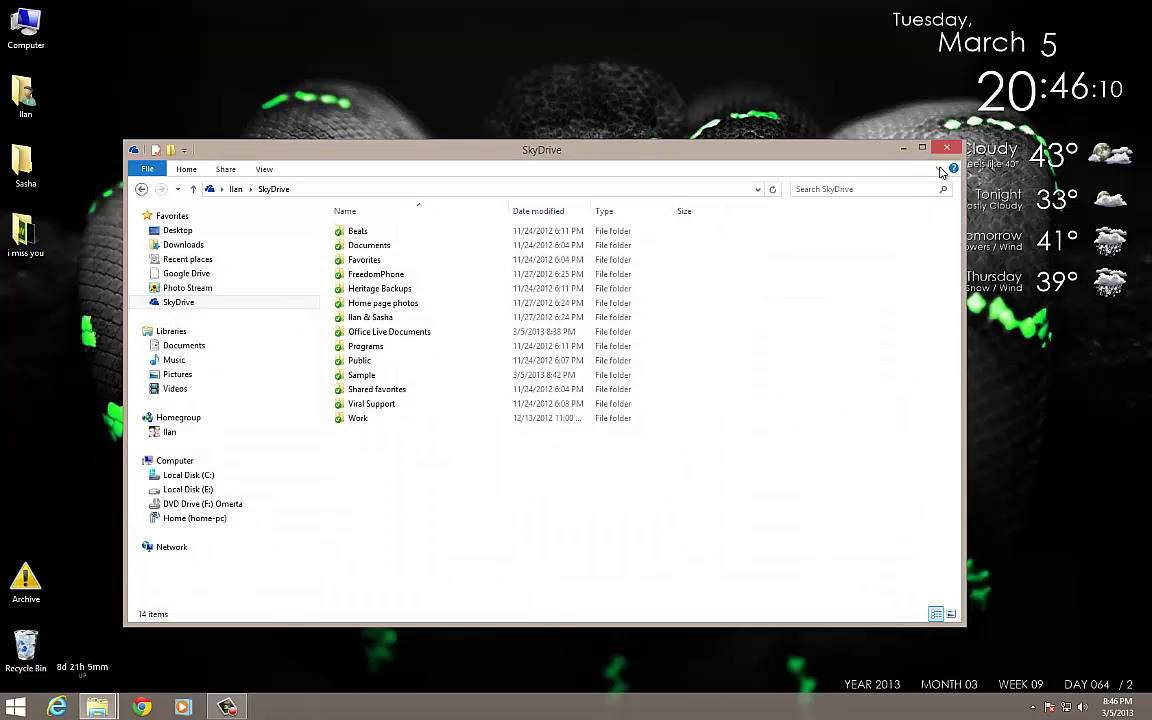
{"action": "left_click_drag", "start_coordinate": [790, 152], "coordinate": [761, 159]}
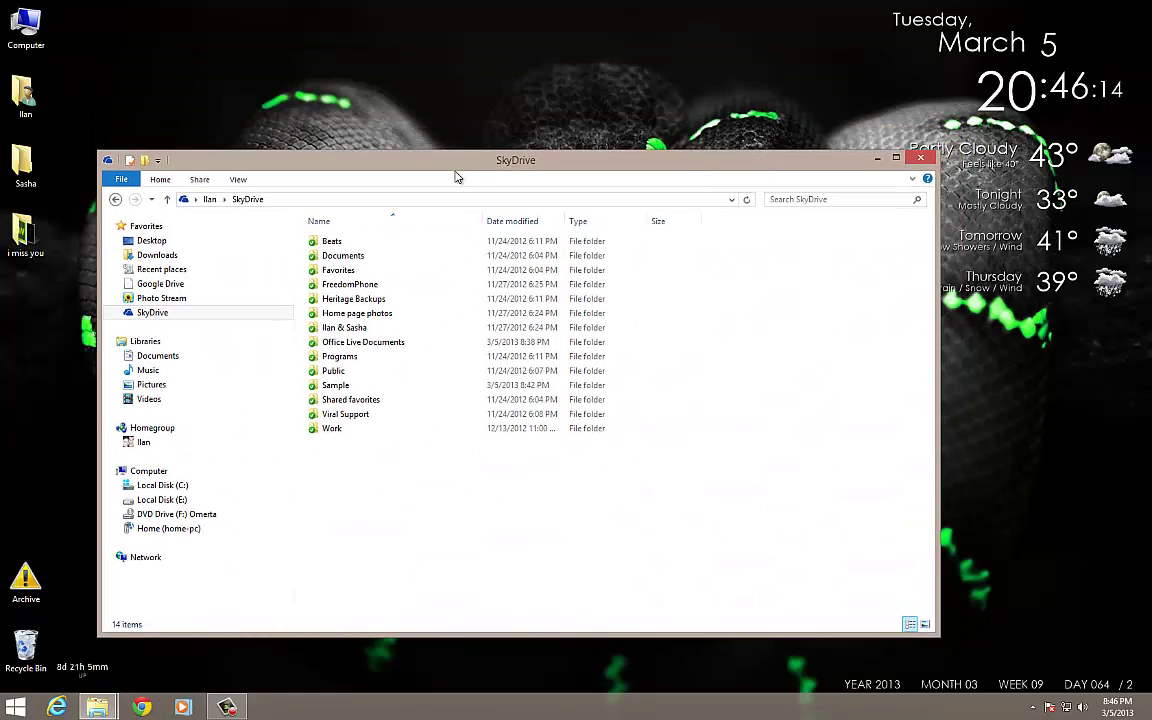
{"action": "key", "text": "ctrl+a"}
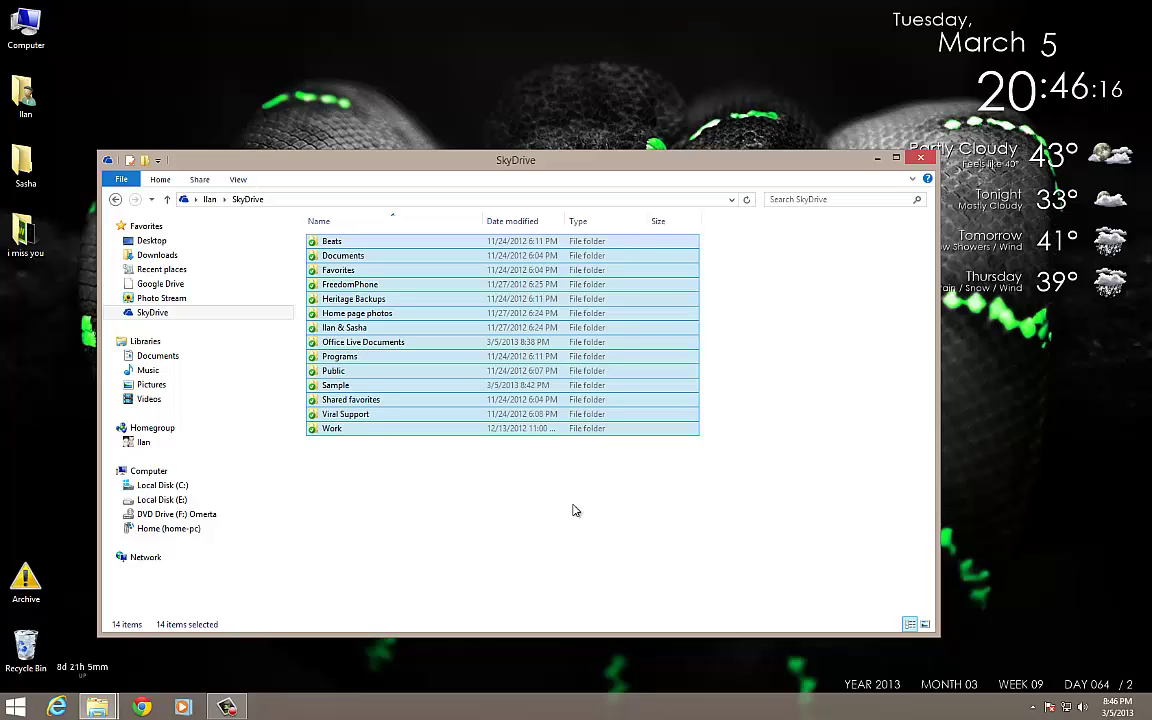
{"action": "left_click", "coordinate": [575, 510]}
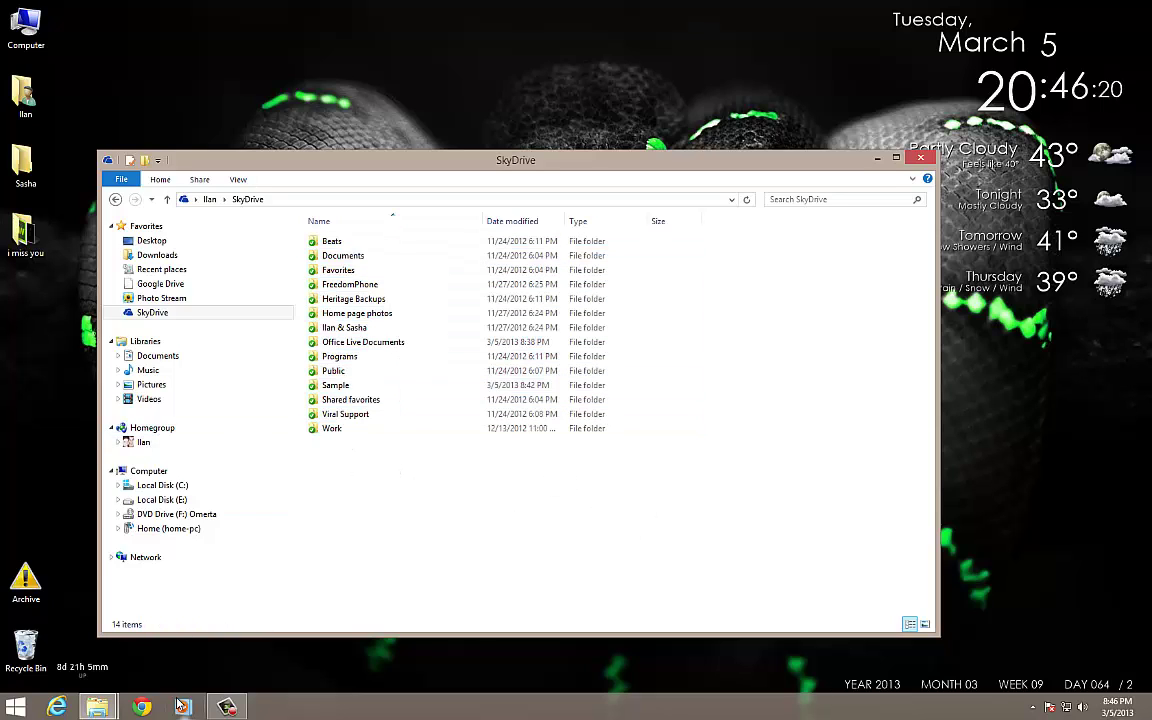
Search Google for 'skydrive' in Chrome
{"action": "left_click", "coordinate": [142, 707]}
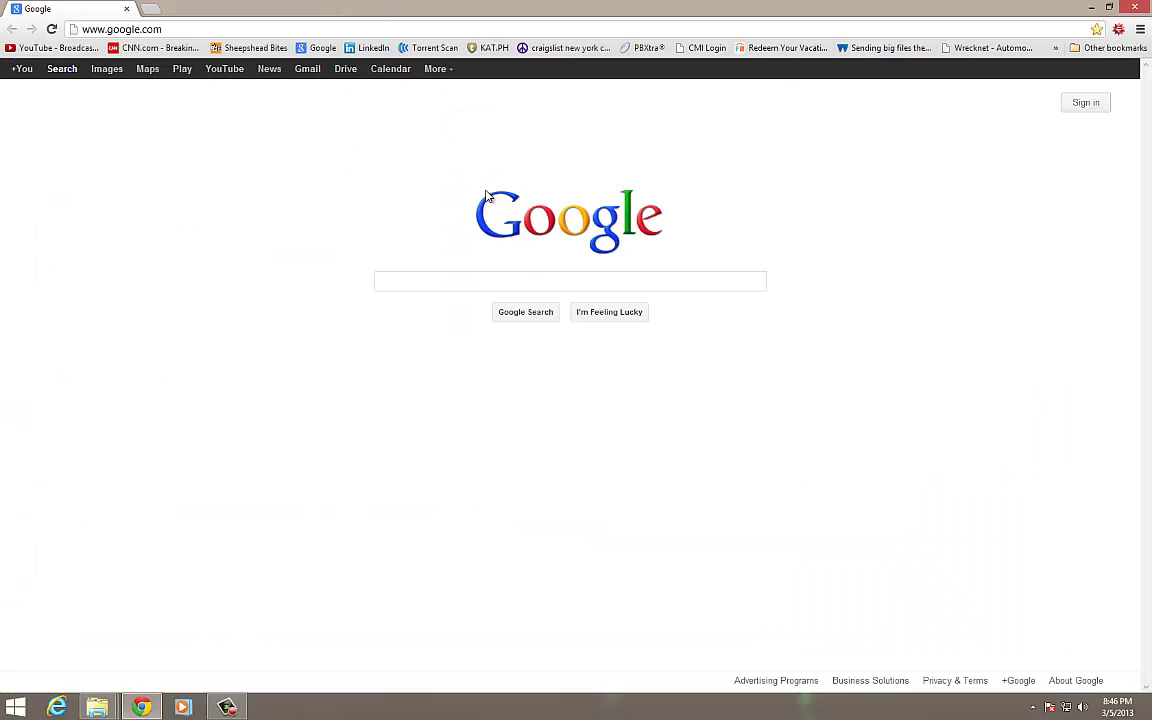
{"action": "type", "text": "skydrive"}
{"action": "key", "text": "Return"}
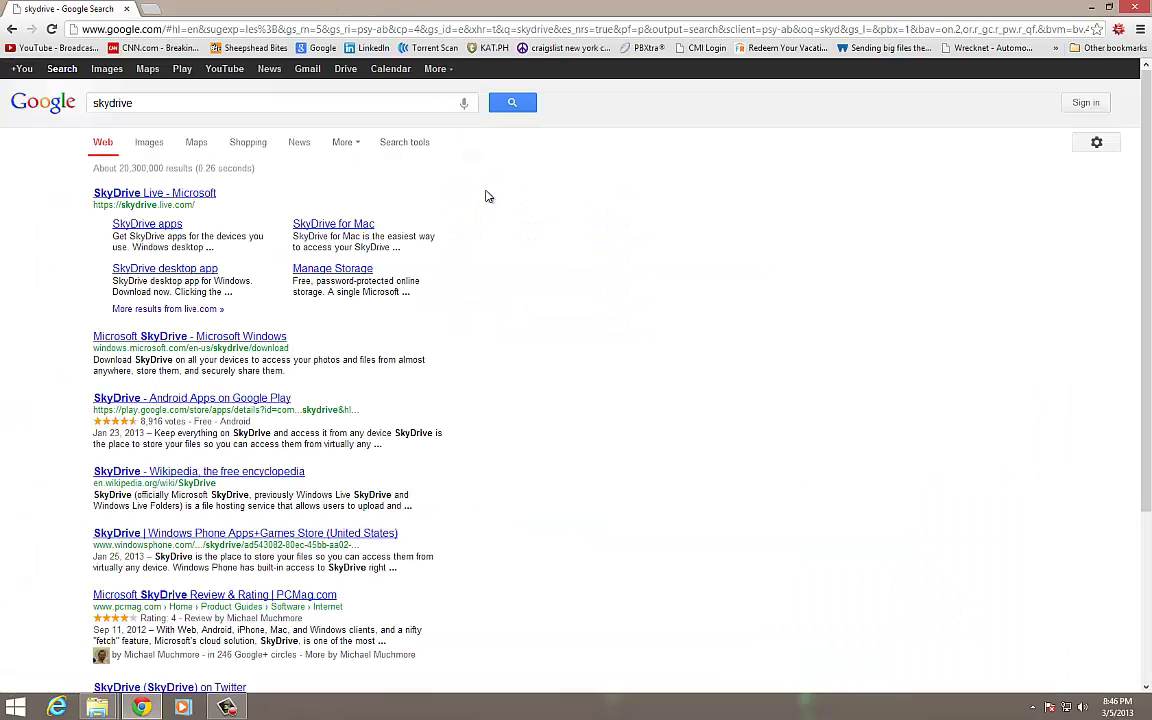
Open the SkyDrive Live sign-in page and follow its Sign up now link
{"action": "left_click", "coordinate": [140, 192]}
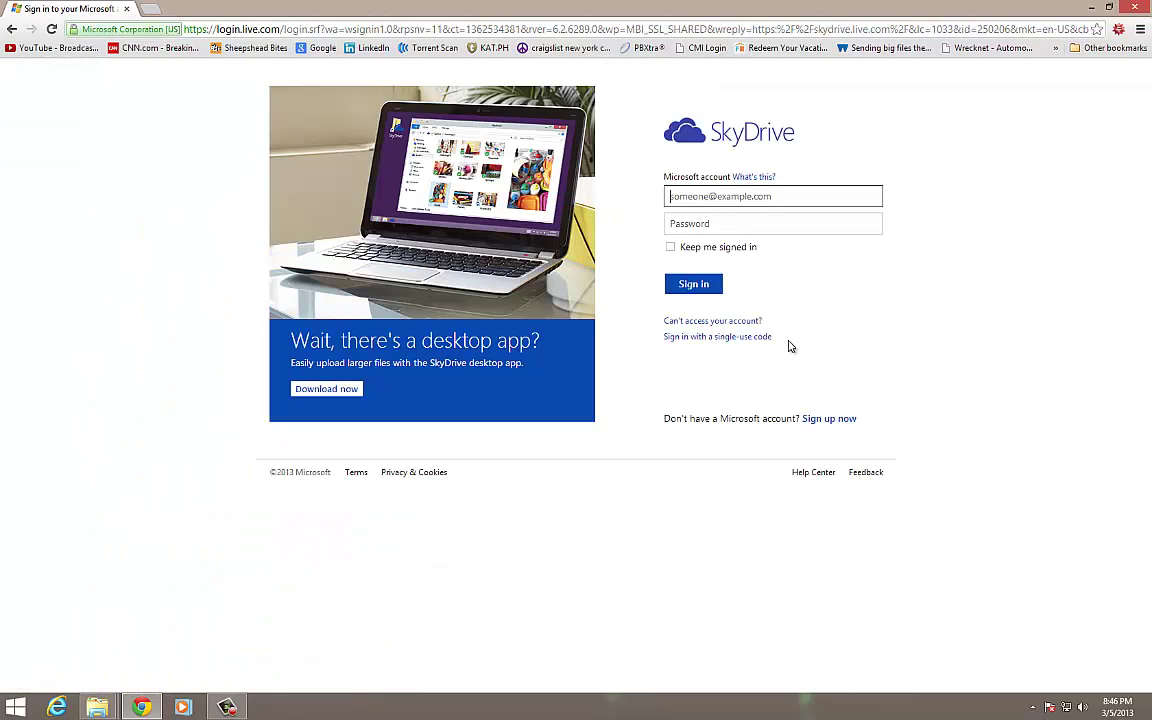
{"action": "left_click_drag", "start_coordinate": [789, 346], "coordinate": [627, 341]}
{"action": "left_click", "coordinate": [752, 362]}
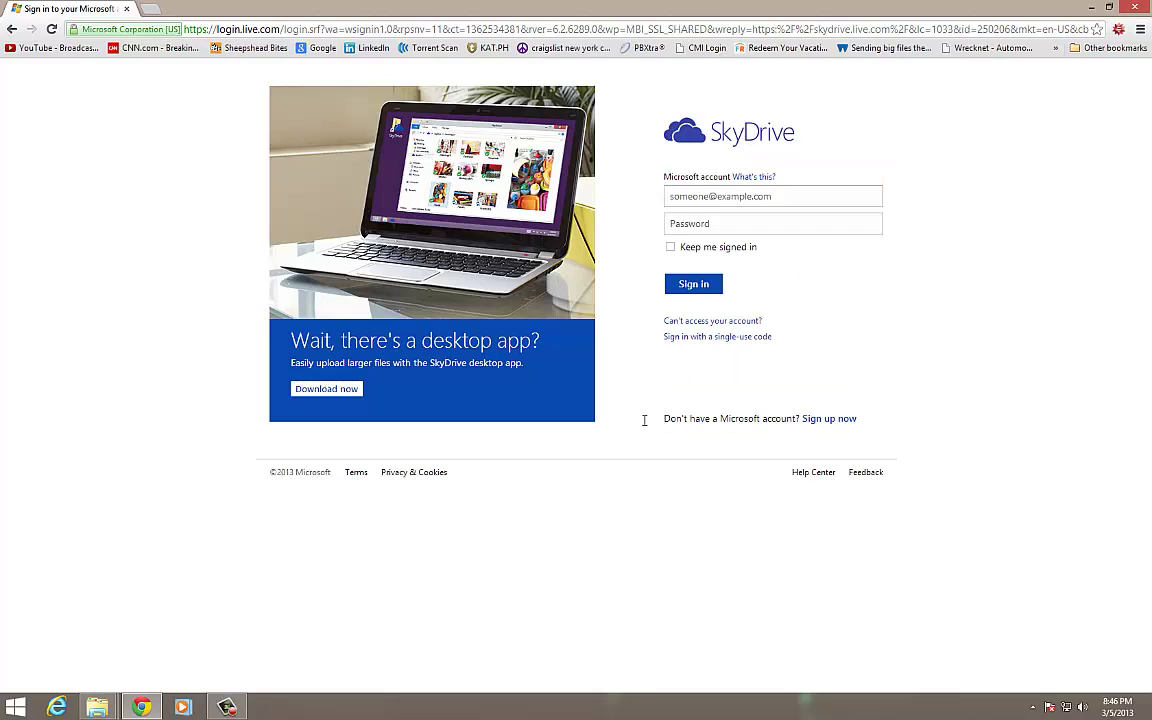
{"action": "left_click", "coordinate": [822, 424]}
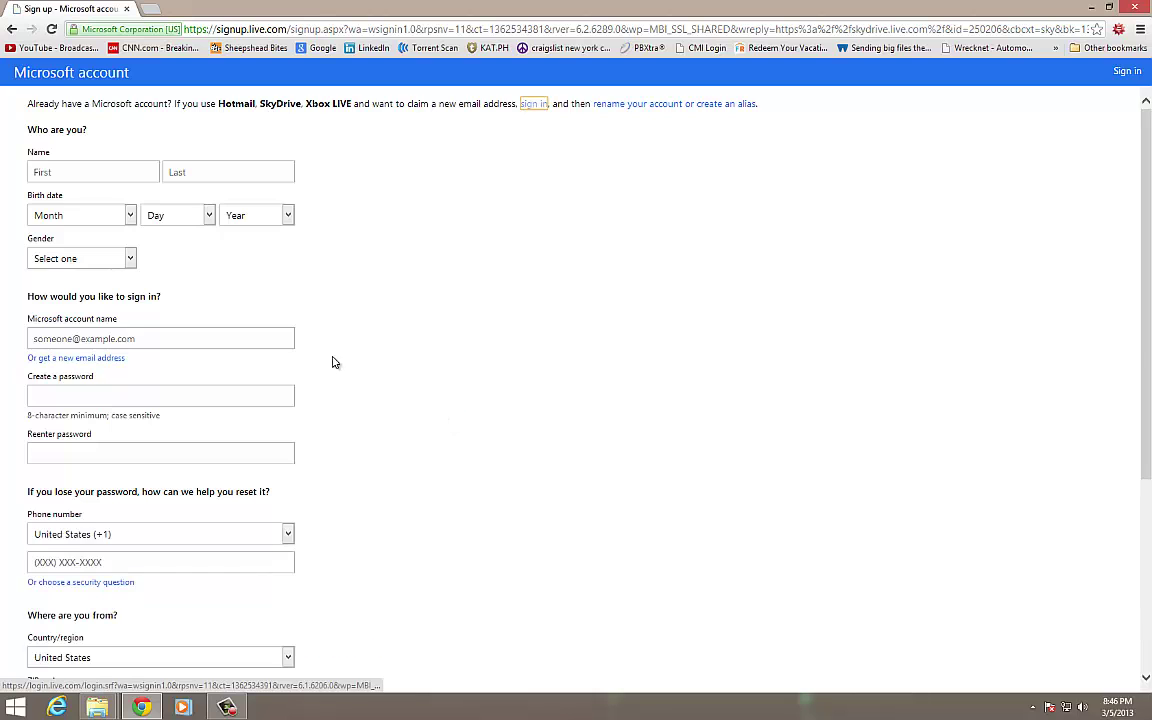
Scroll through the sign-up form, go back to the SkyDrive sign-in page, then bring back the 14-folder SkyDrive window
{"action": "scroll", "coordinate": [355, 285], "scroll_direction": "down", "scroll_amount": 3}
{"action": "scroll", "coordinate": [356, 284], "scroll_direction": "up", "scroll_amount": 3}
{"action": "key", "text": "alt+Left"}
{"action": "left_click", "coordinate": [280, 104]}
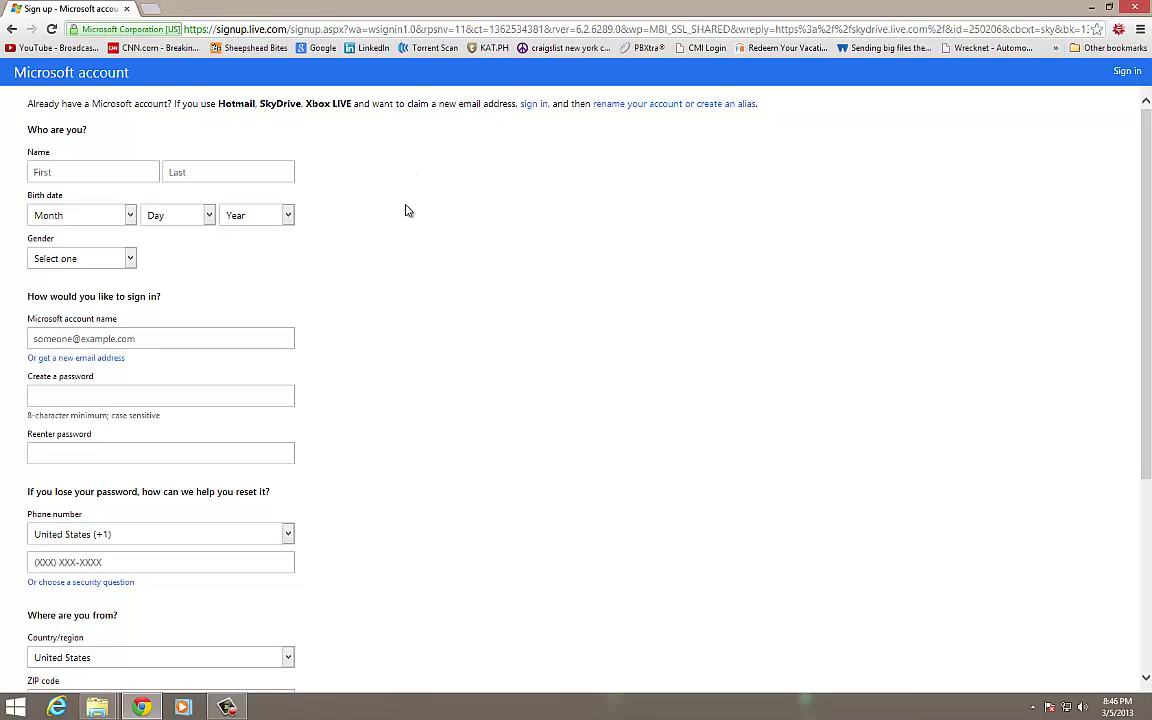
{"action": "scroll", "coordinate": [422, 244], "scroll_direction": "down", "scroll_amount": 2}
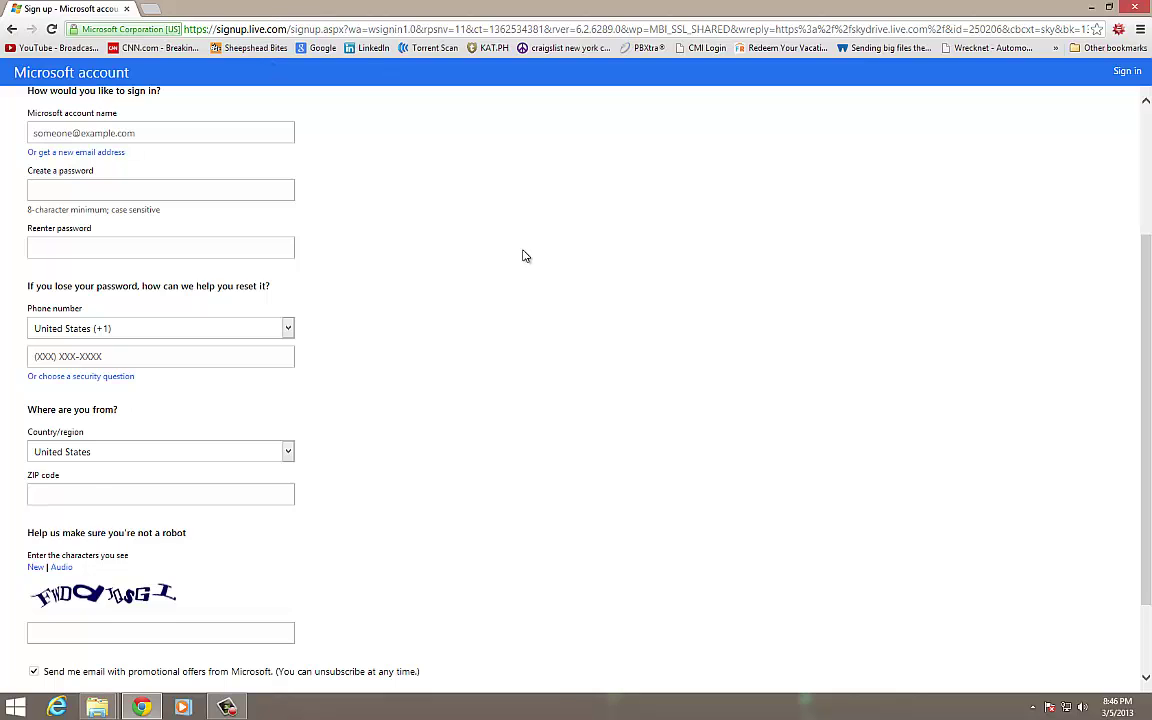
{"action": "scroll", "coordinate": [540, 230], "scroll_direction": "up", "scroll_amount": 2}
{"action": "key", "text": "alt+Left"}
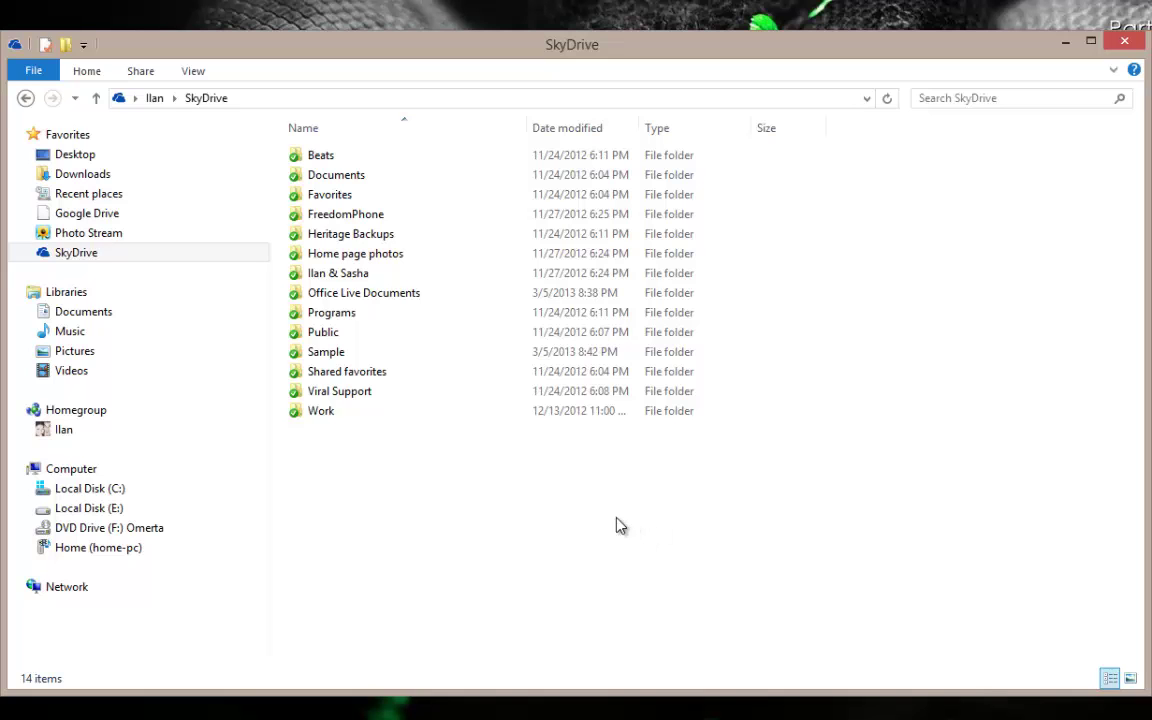
{"action": "left_click_drag", "start_coordinate": [596, 509], "coordinate": [992, 463]}
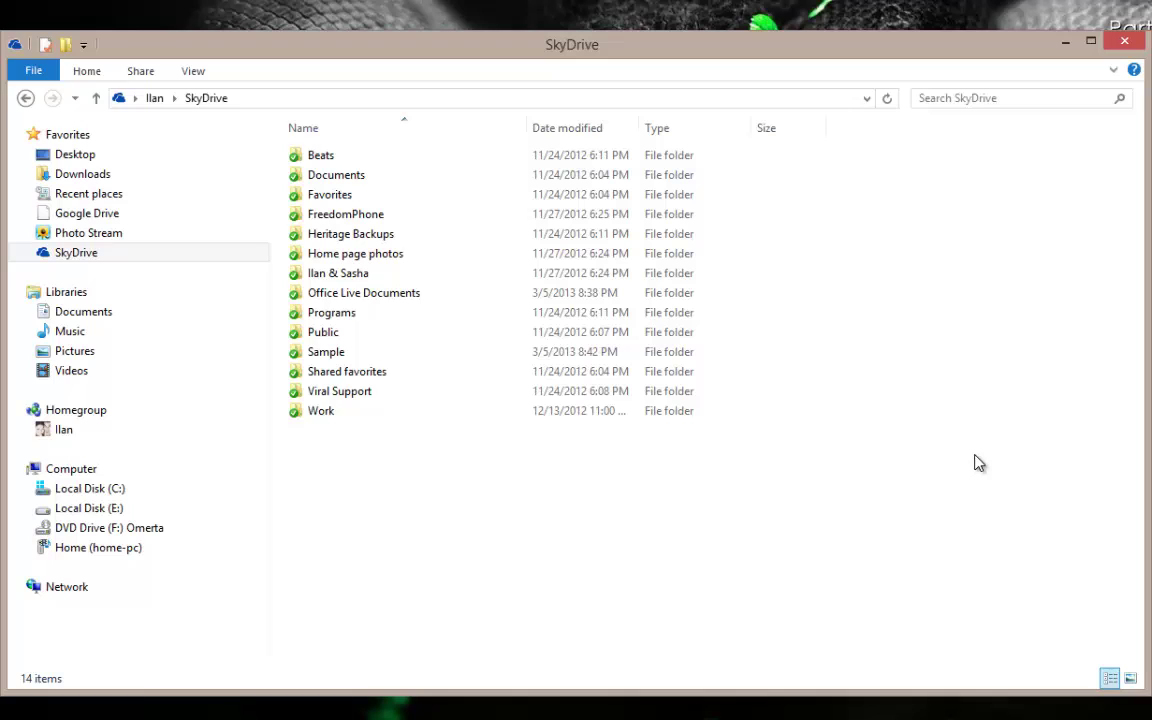